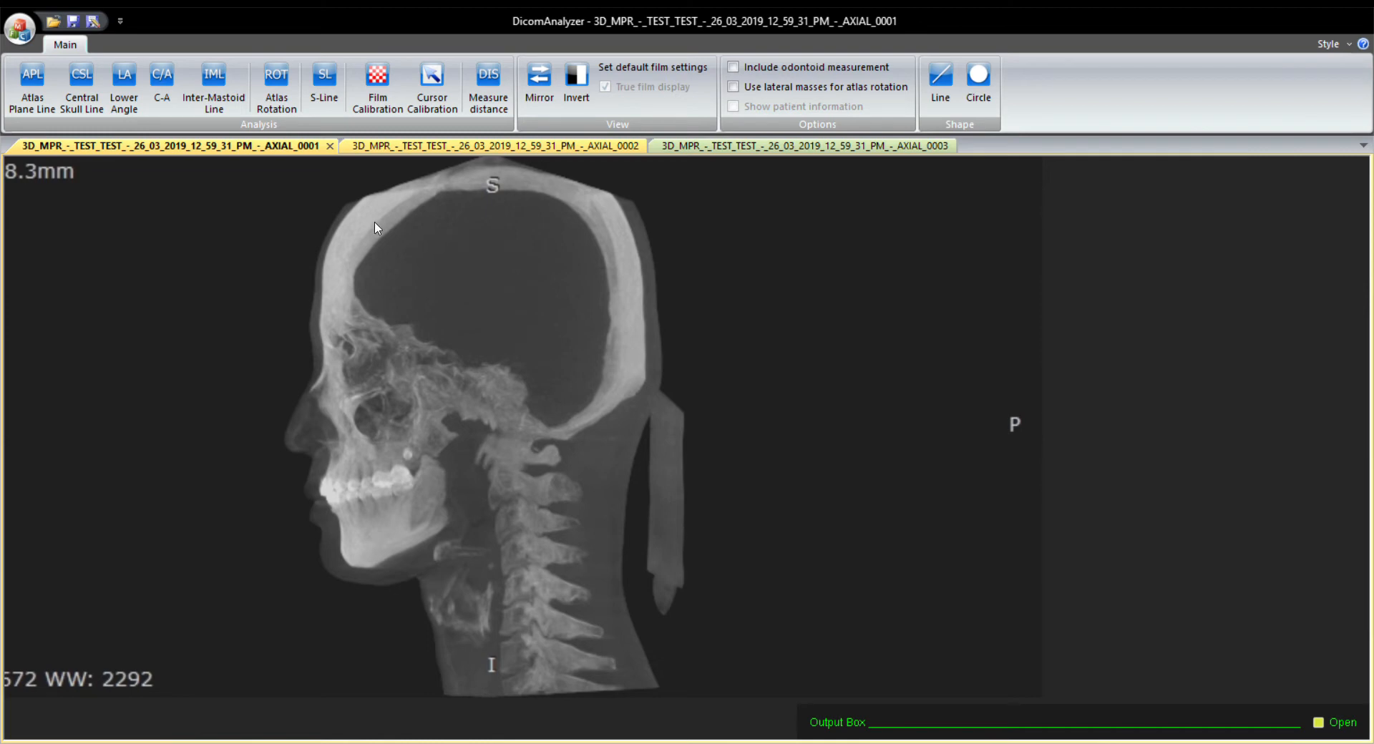
Draw the S-Line on the lateral skull image through the atlas, along the underside of its posterior arch.
{"action": "left_click", "coordinate": [322, 97]}
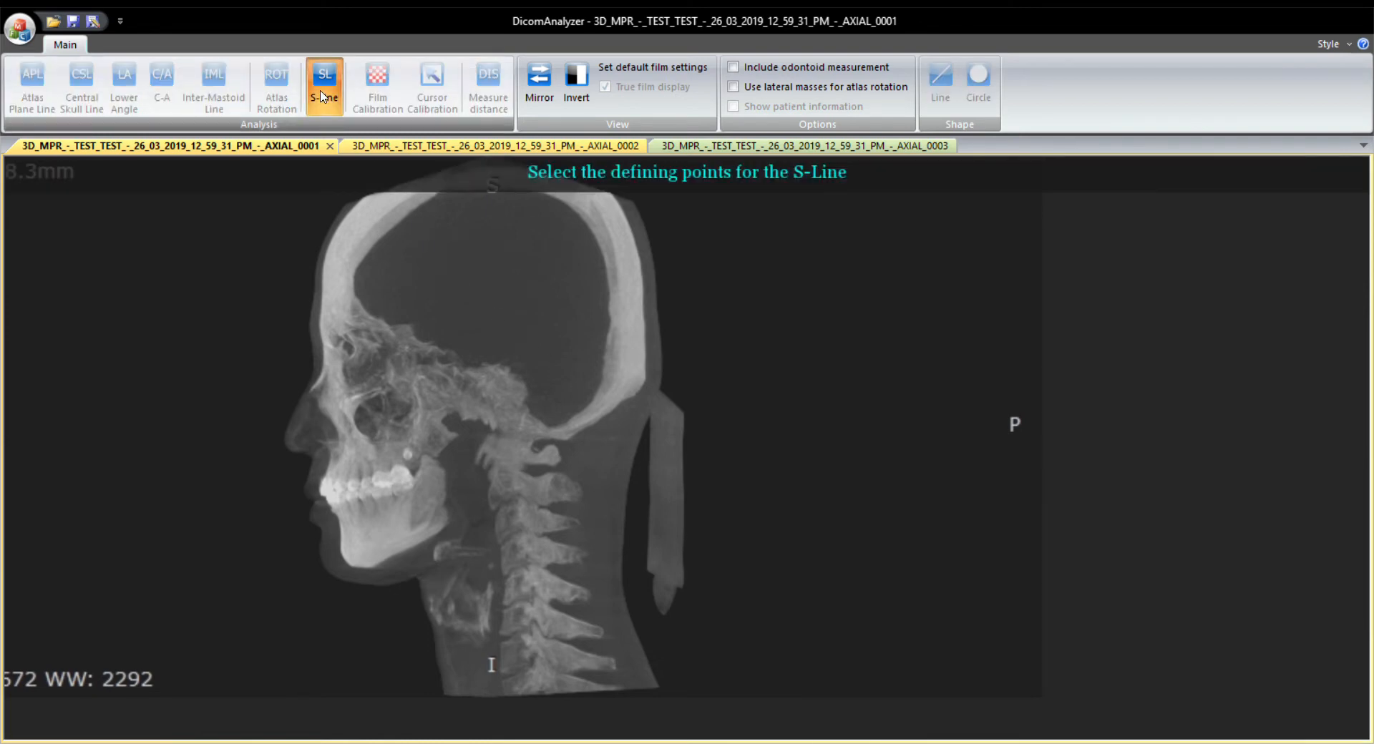
{"action": "scroll", "coordinate": [535, 451], "scroll_direction": "up", "scroll_amount": 5}
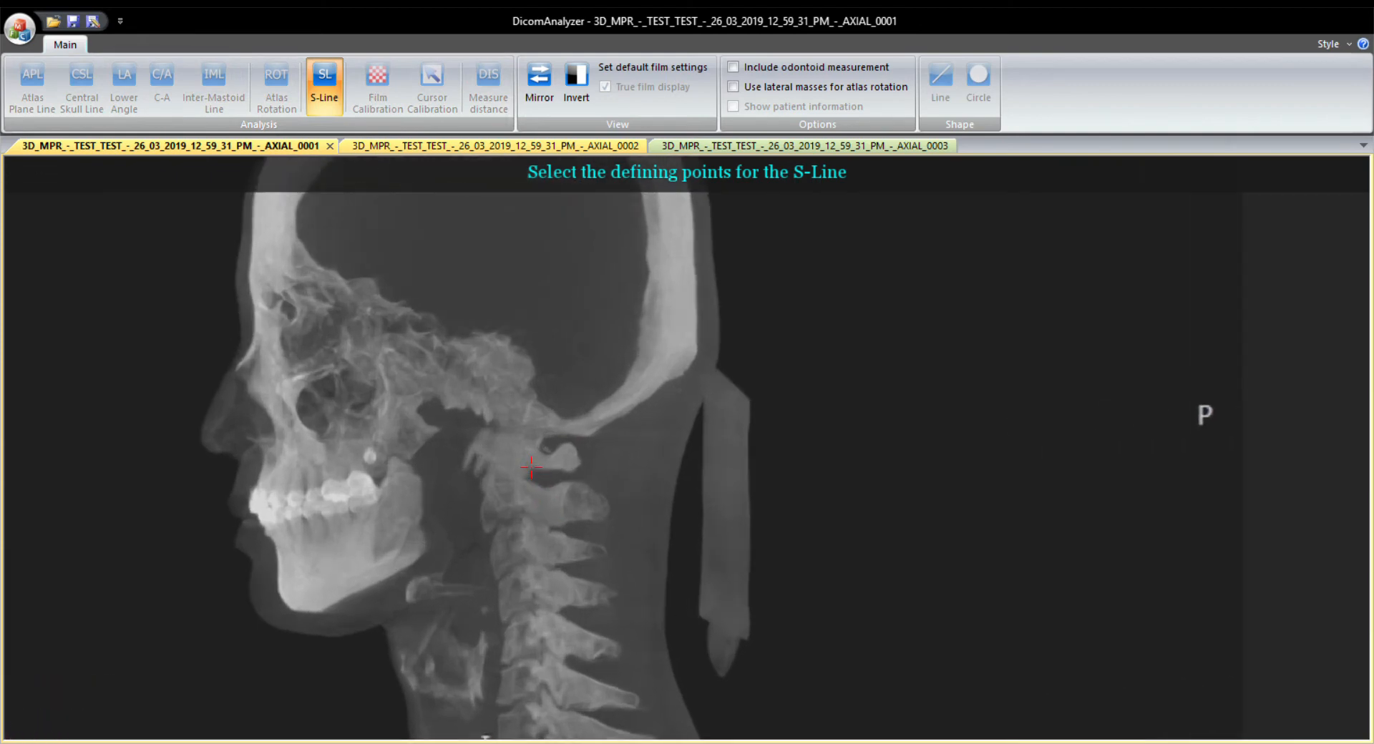
{"action": "scroll", "coordinate": [549, 482], "scroll_direction": "up", "scroll_amount": 4}
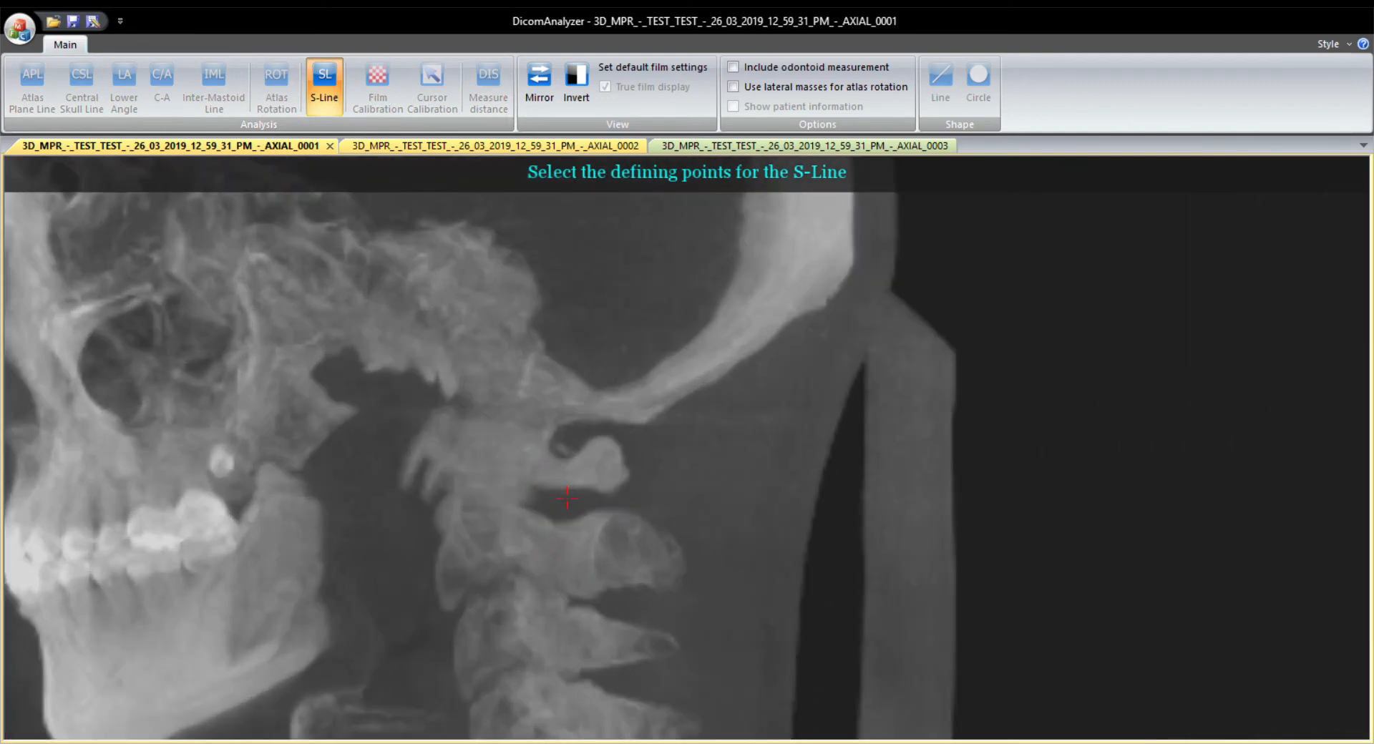
{"action": "left_click", "coordinate": [556, 486]}
{"action": "left_click", "coordinate": [503, 477]}
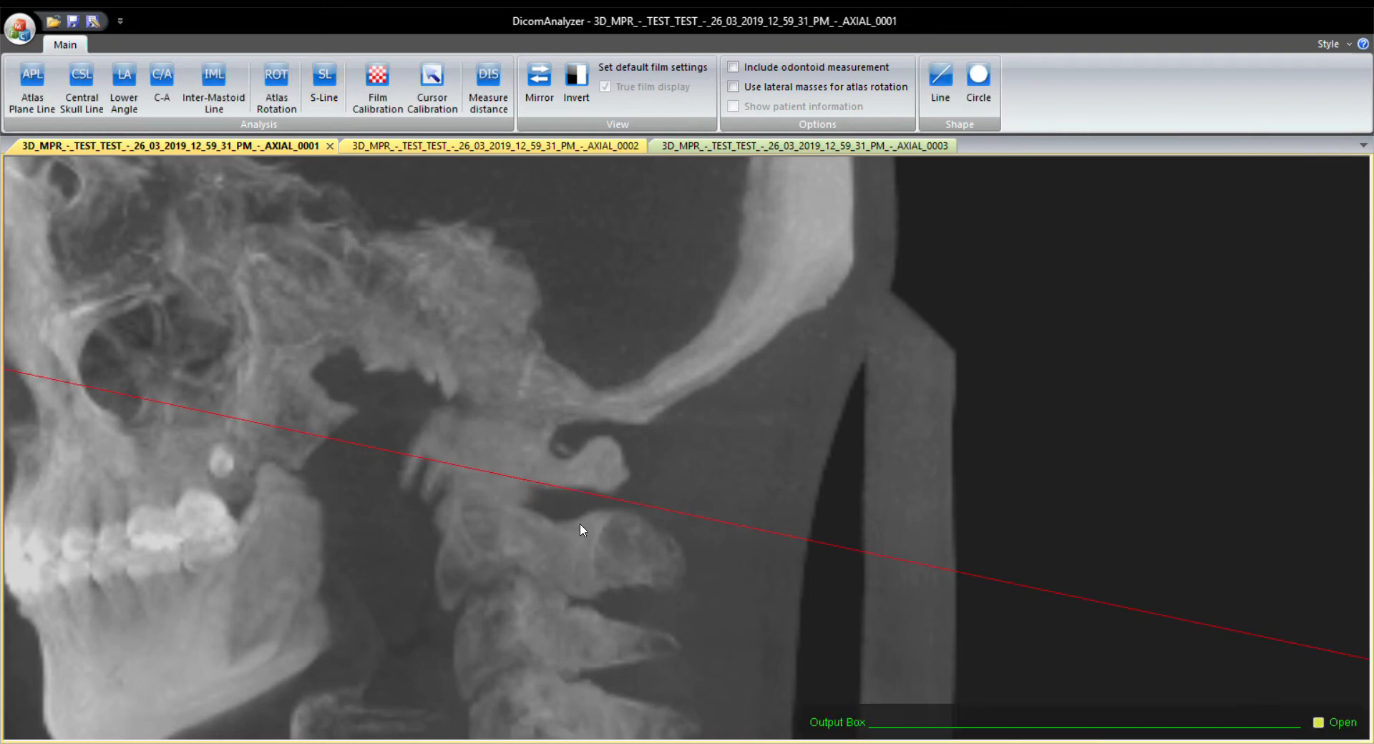
{"action": "scroll", "coordinate": [574, 516], "scroll_direction": "down", "scroll_amount": 3}
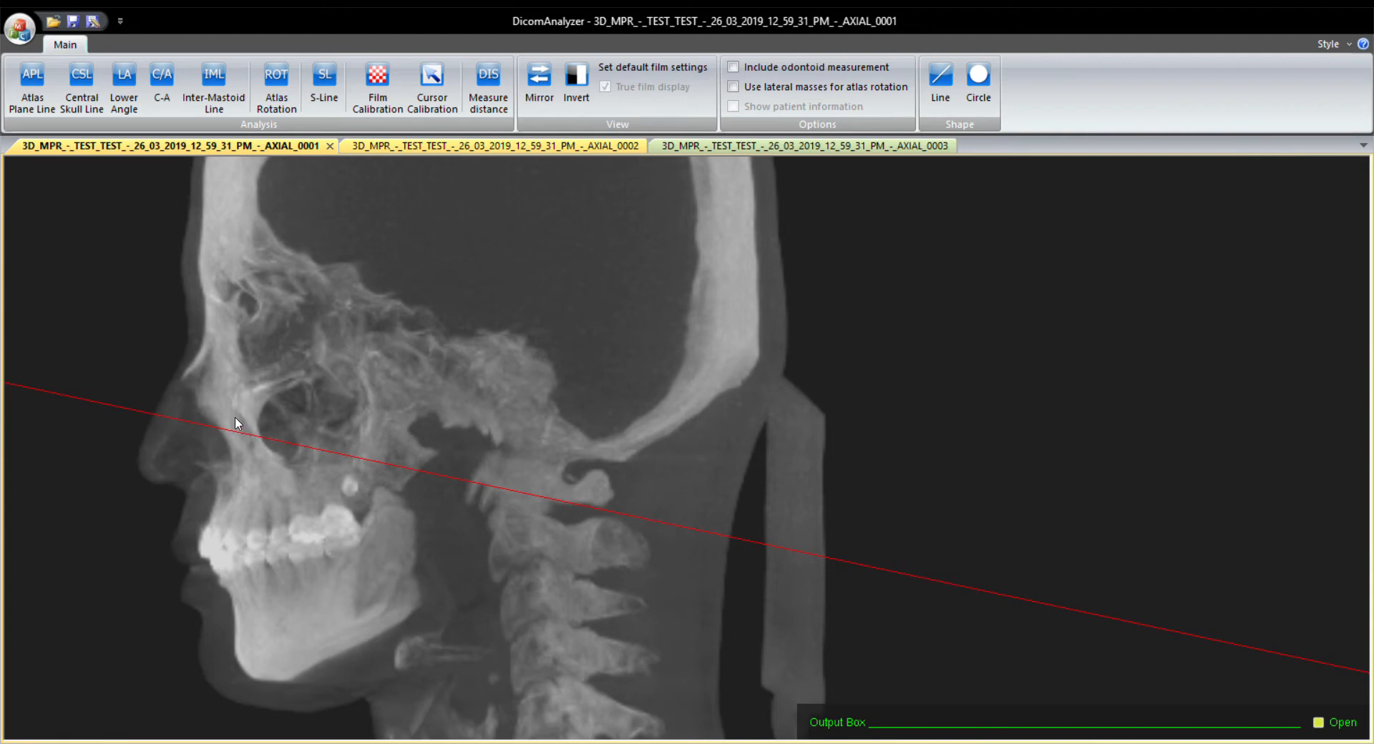
{"action": "scroll", "coordinate": [236, 419], "scroll_direction": "down", "scroll_amount": 1}
{"action": "scroll", "coordinate": [236, 421], "scroll_direction": "down", "scroll_amount": 3}
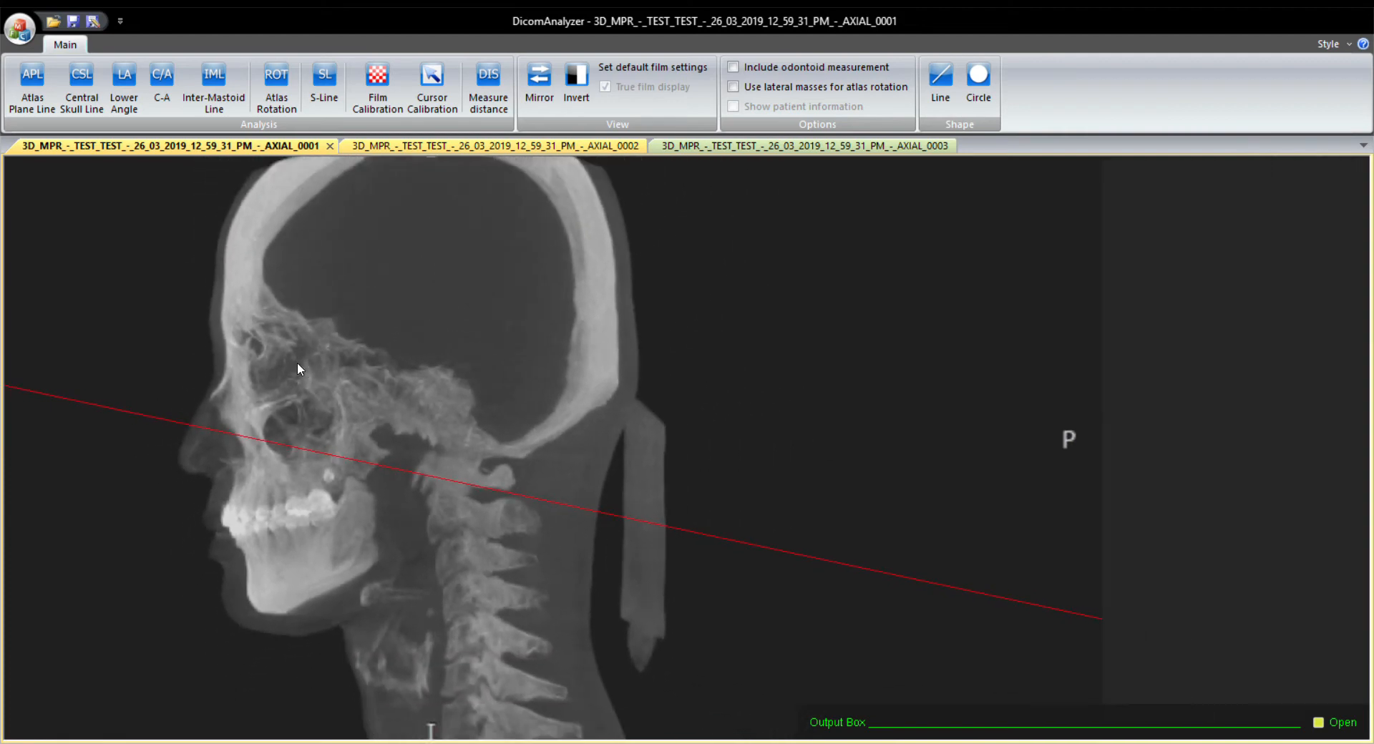
On the AXIAL_0002 image, start an Atlas Rotation analysis and define the left transverse foramen with three points on its edge.
{"action": "left_click", "coordinate": [384, 145]}
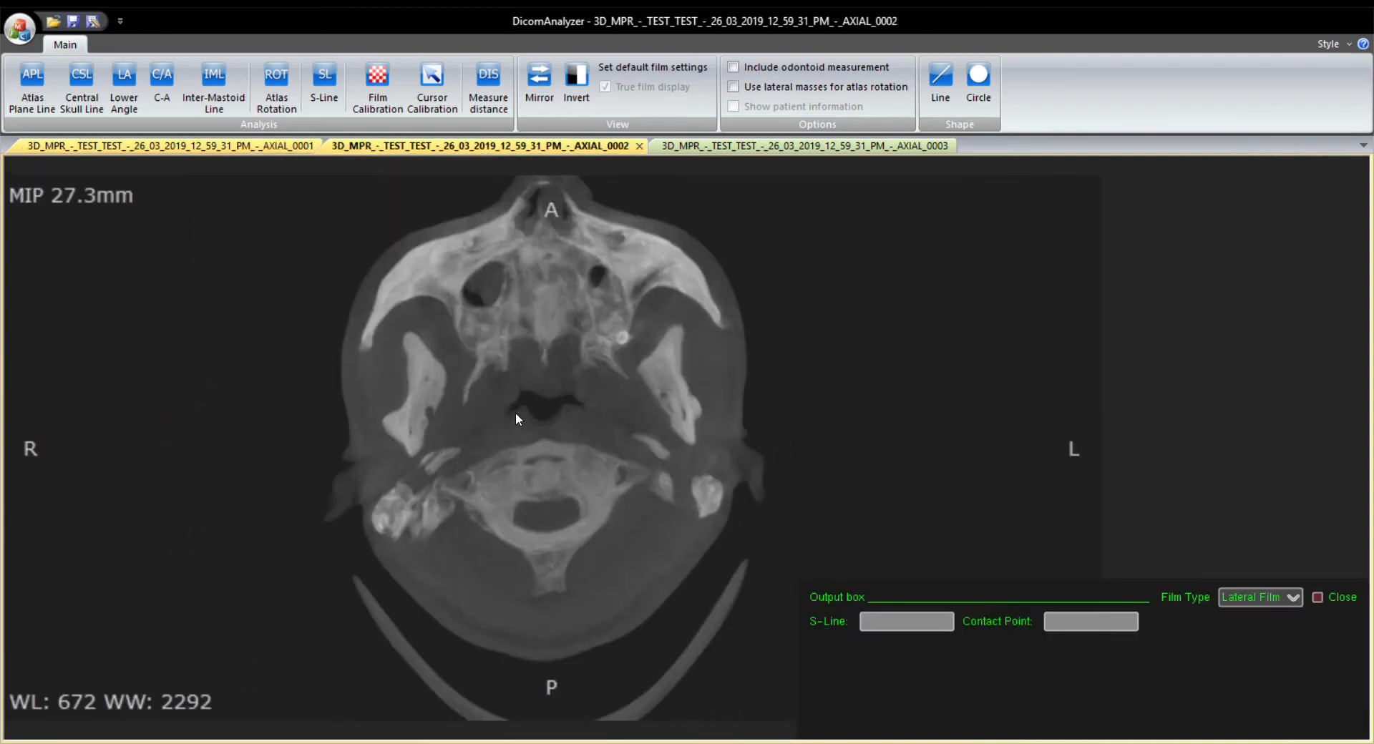
{"action": "scroll", "coordinate": [536, 510], "scroll_direction": "up", "scroll_amount": 4}
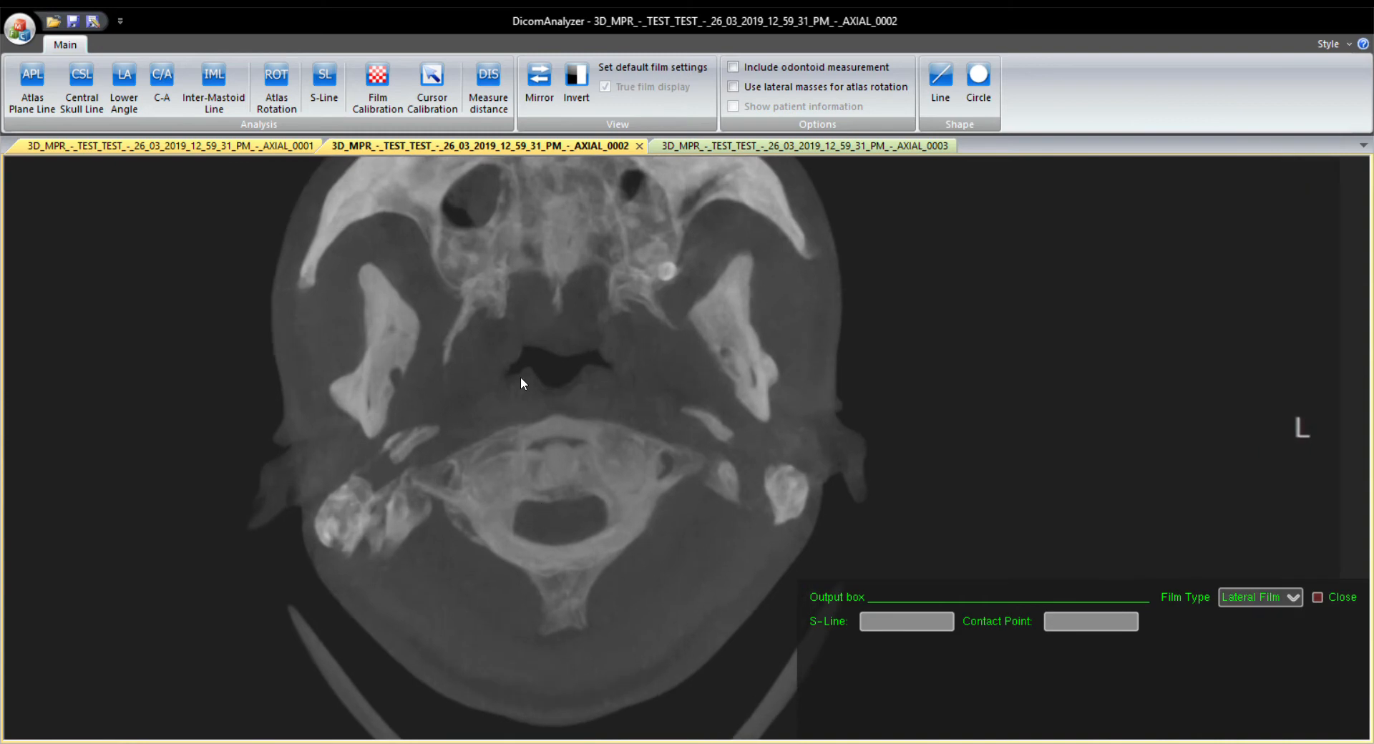
{"action": "left_click", "coordinate": [276, 83]}
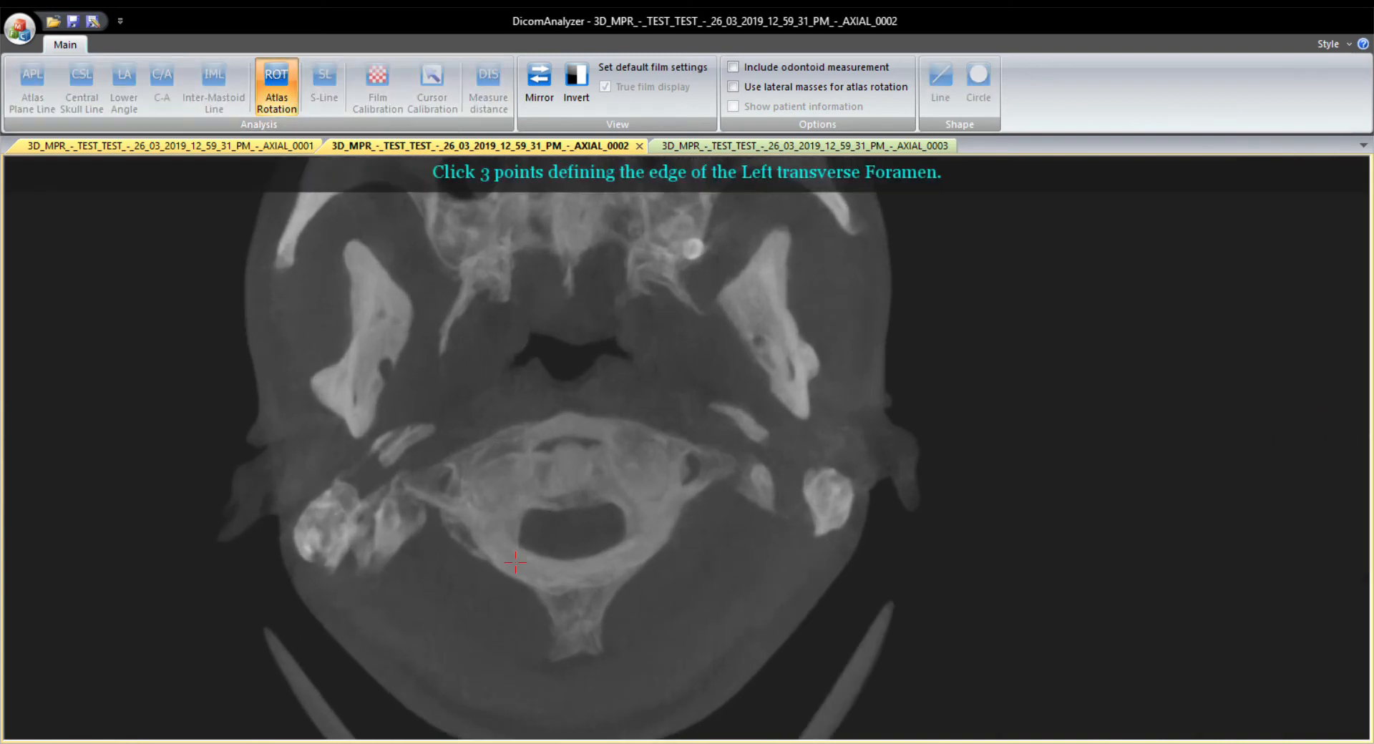
{"action": "scroll", "coordinate": [475, 528], "scroll_direction": "up", "scroll_amount": 5}
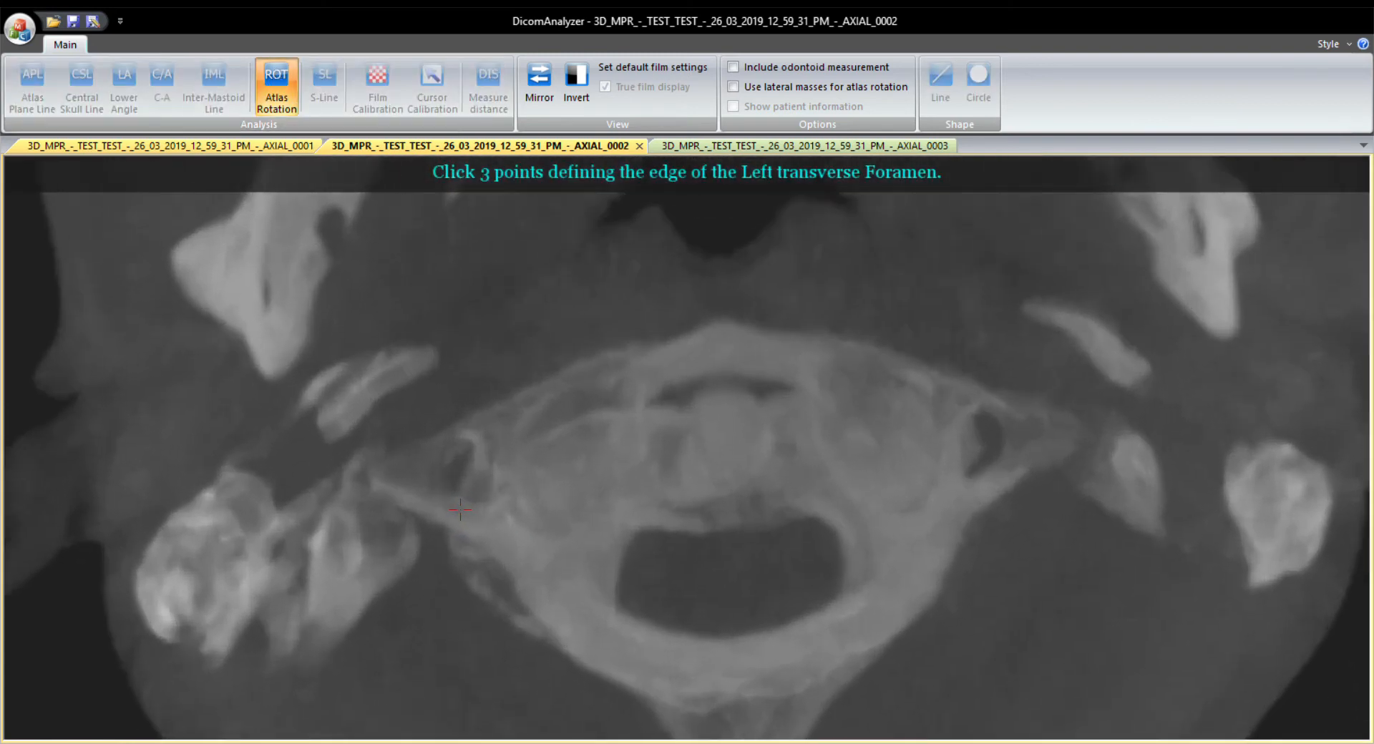
{"action": "left_click", "coordinate": [495, 495]}
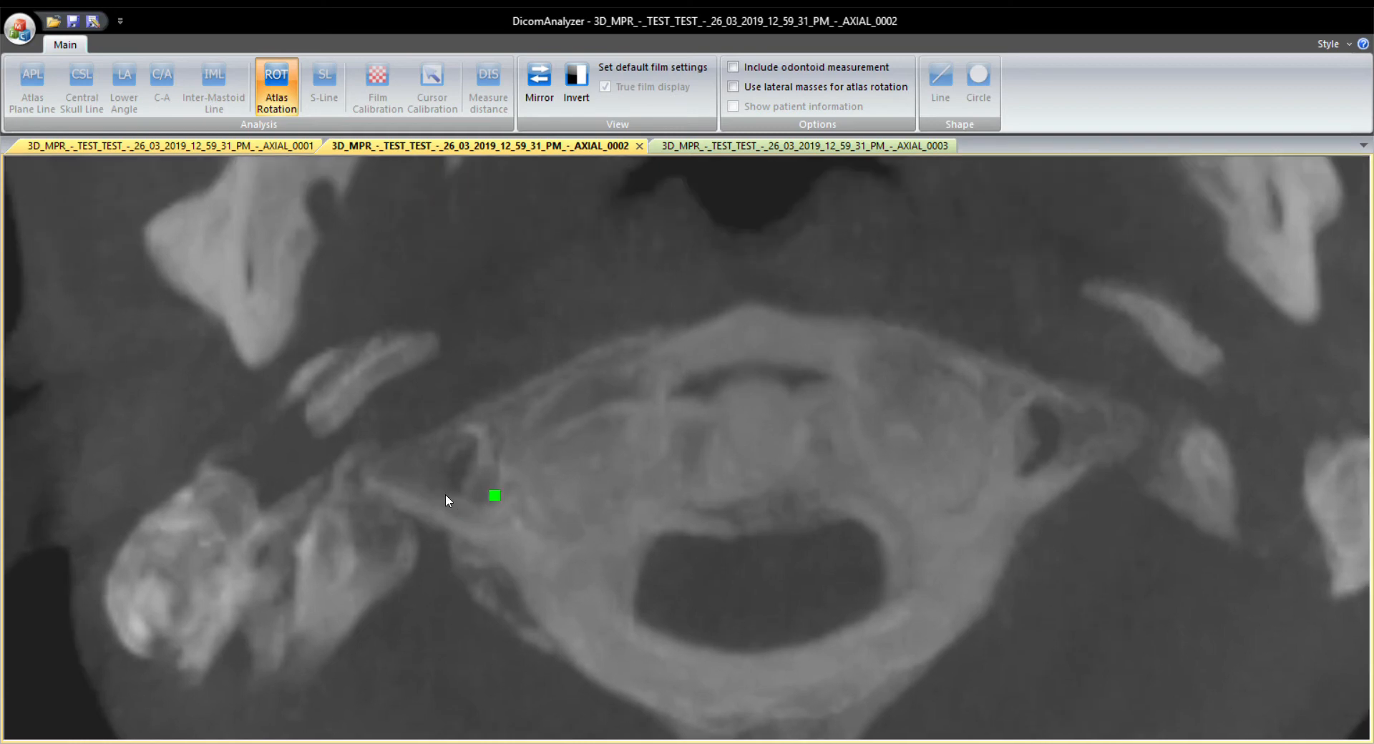
{"action": "left_click", "coordinate": [457, 451]}
{"action": "left_click", "coordinate": [445, 484]}
{"action": "right_click", "coordinate": [455, 494]}
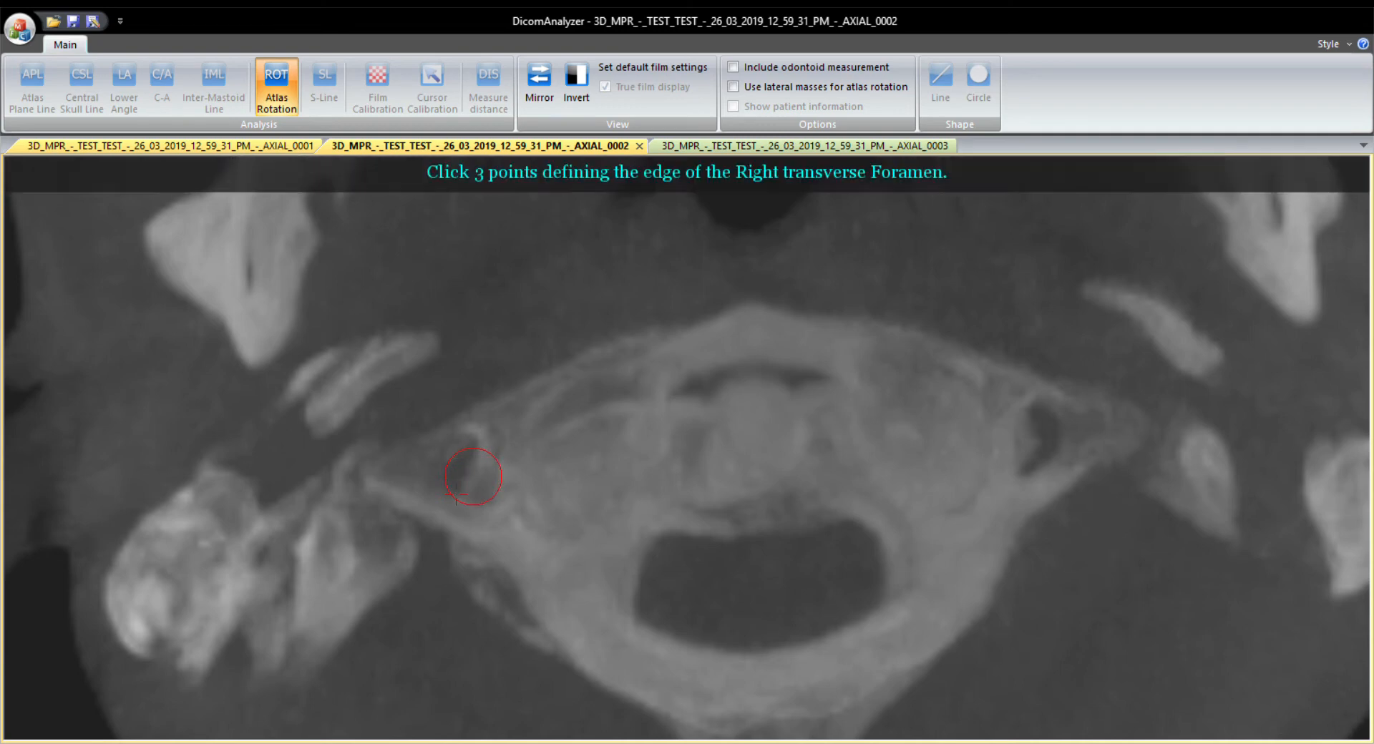
Define the right transverse foramen with three points on its edge to complete the atlas rotation line.
{"action": "left_click", "coordinate": [1057, 457]}
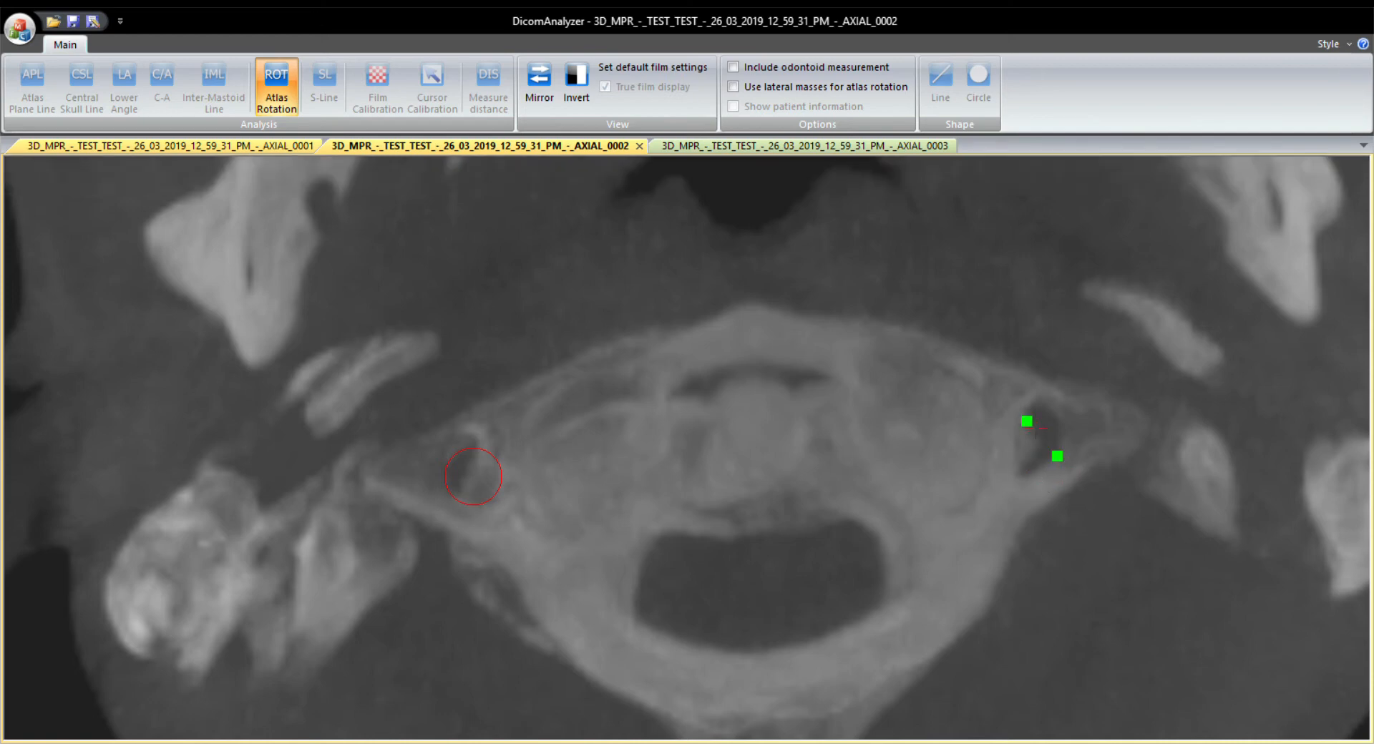
{"action": "left_click", "coordinate": [1013, 435]}
{"action": "right_click", "coordinate": [1007, 440]}
{"action": "scroll", "coordinate": [1002, 451], "scroll_direction": "down", "scroll_amount": 4}
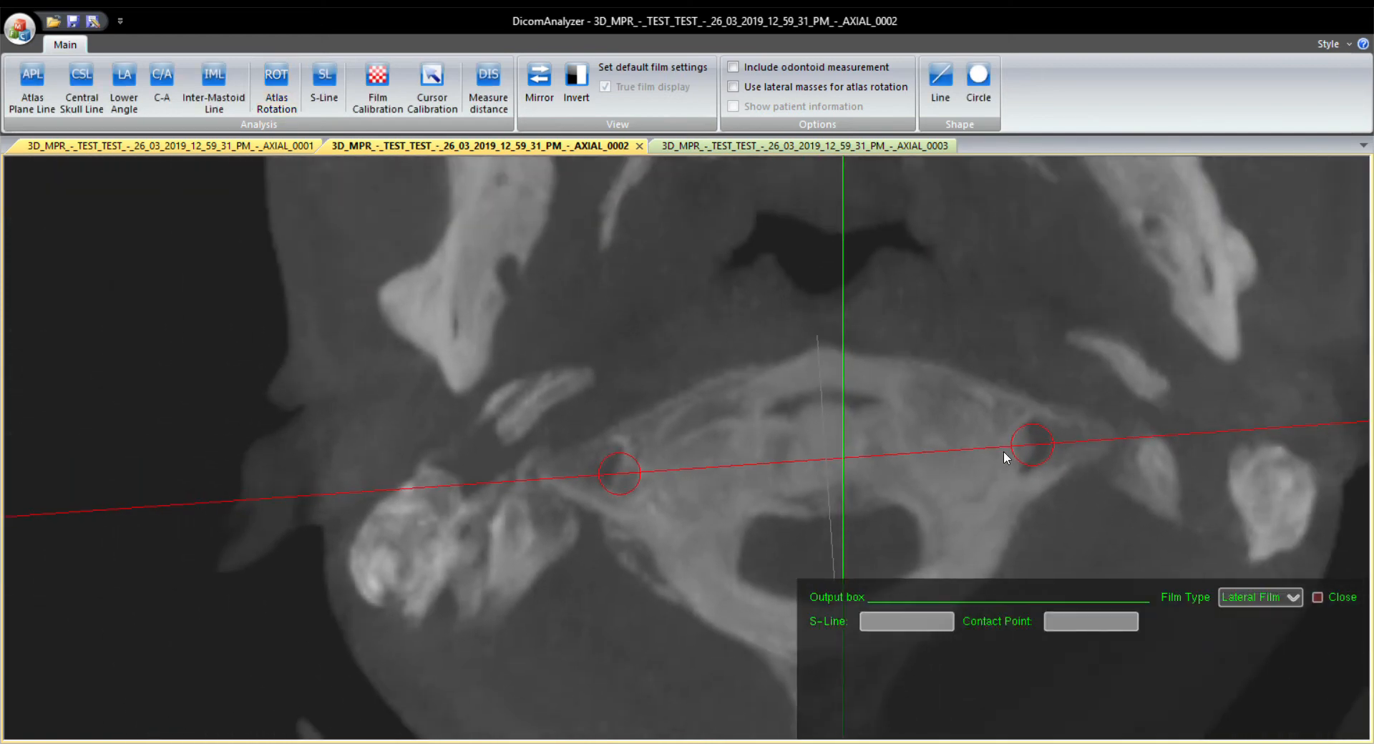
{"action": "scroll", "coordinate": [887, 421], "scroll_direction": "down", "scroll_amount": 4}
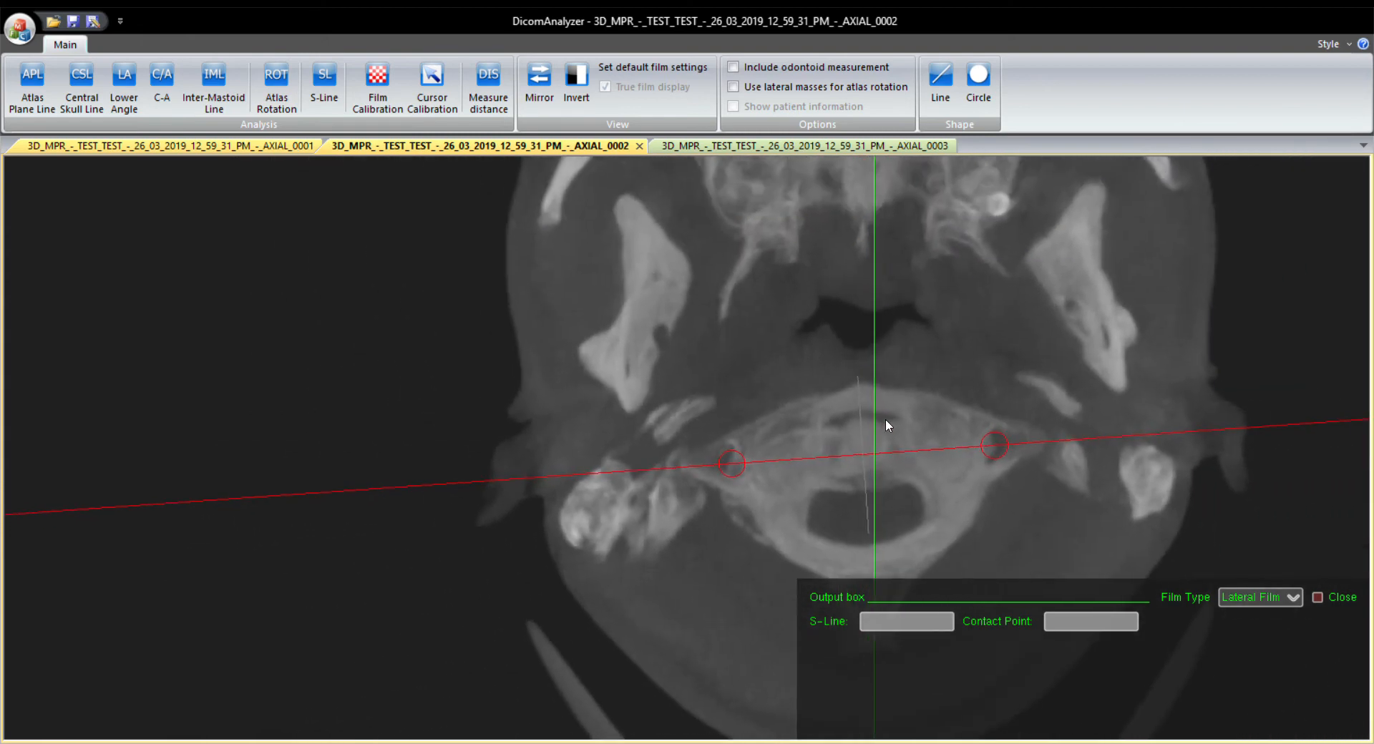
Set the output box's film type to Vertex Film for the axial image.
{"action": "left_click_drag", "start_coordinate": [986, 306], "coordinate": [626, 429]}
{"action": "scroll", "coordinate": [785, 341], "scroll_direction": "down", "scroll_amount": 3}
{"action": "scroll", "coordinate": [785, 341], "scroll_direction": "down", "scroll_amount": 1}
{"action": "left_click", "coordinate": [1259, 597]}
{"action": "left_click", "coordinate": [1252, 652]}
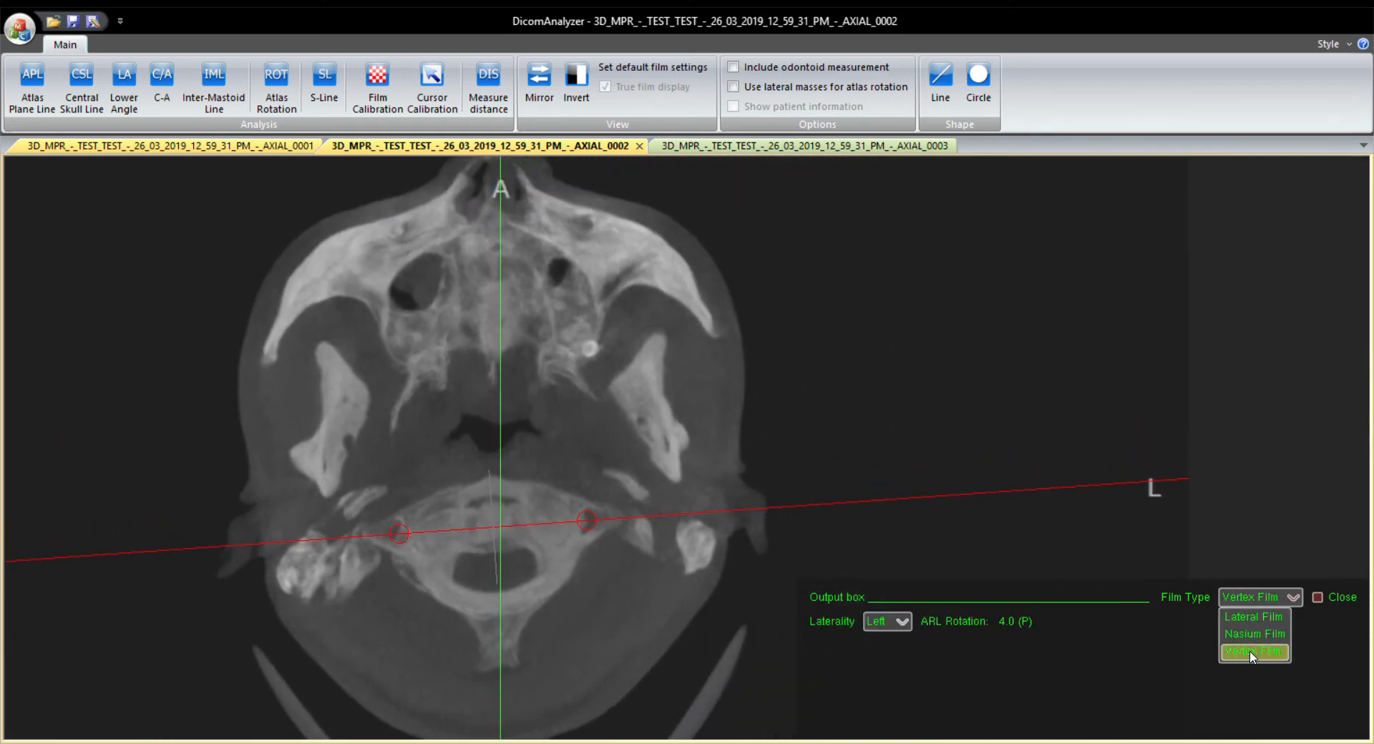
Draw the Atlas Plane Line on the axial image between the centres of the two transverse foramen circles.
{"action": "scroll", "coordinate": [565, 455], "scroll_direction": "down", "scroll_amount": 2}
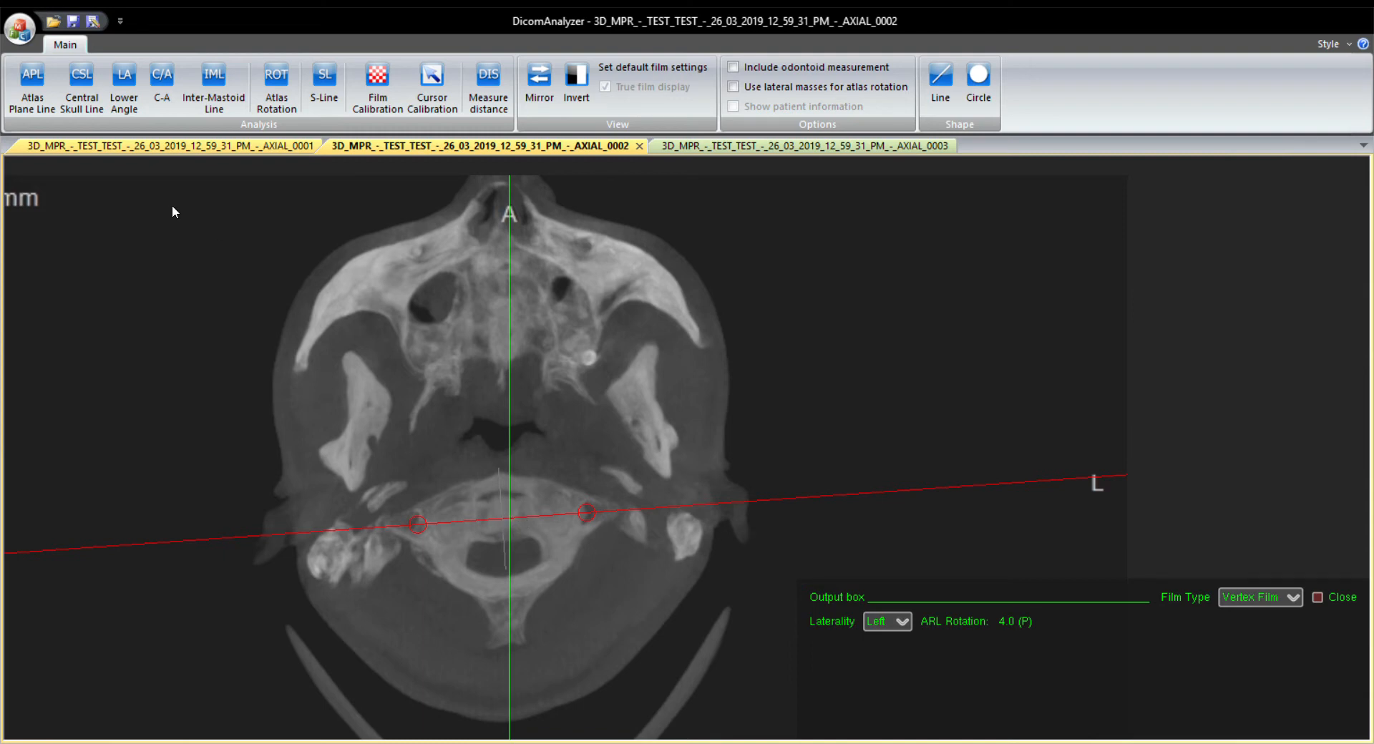
{"action": "left_click", "coordinate": [34, 76]}
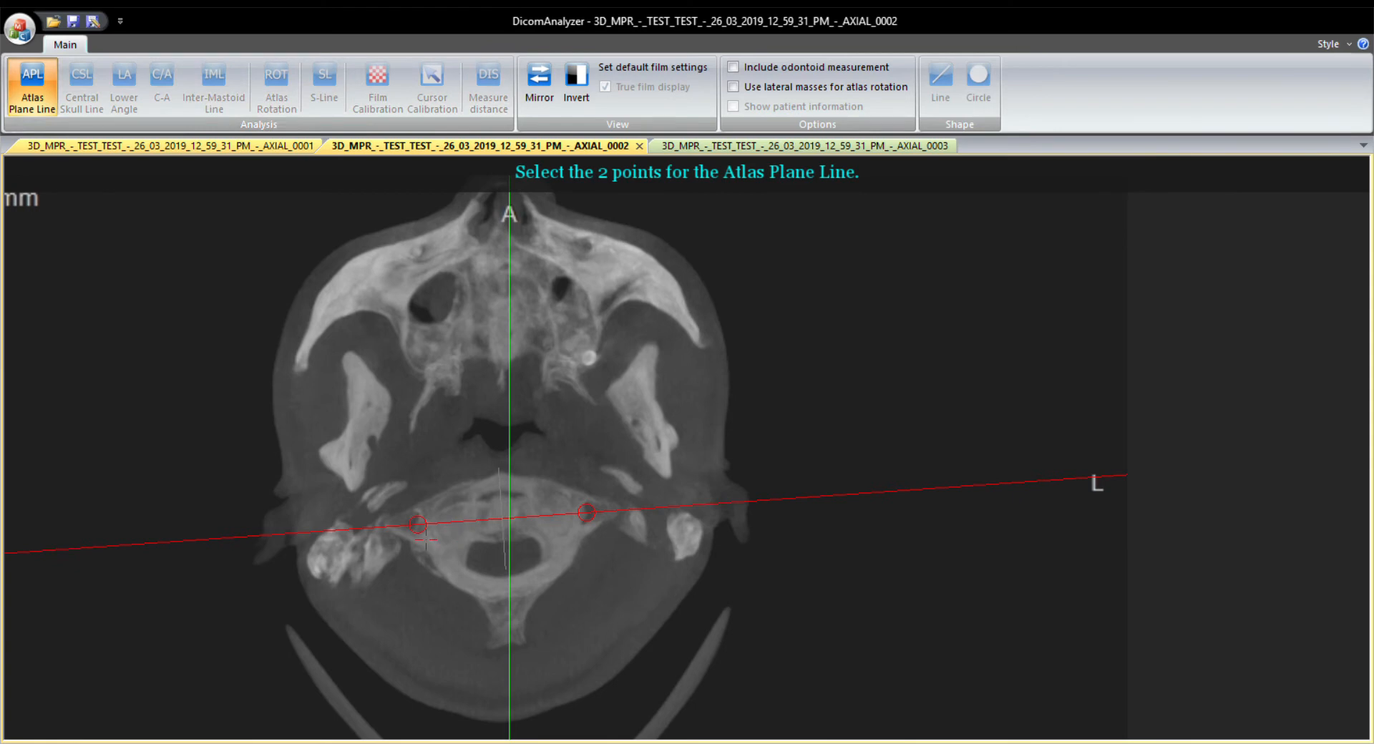
{"action": "scroll", "coordinate": [426, 539], "scroll_direction": "up", "scroll_amount": 2}
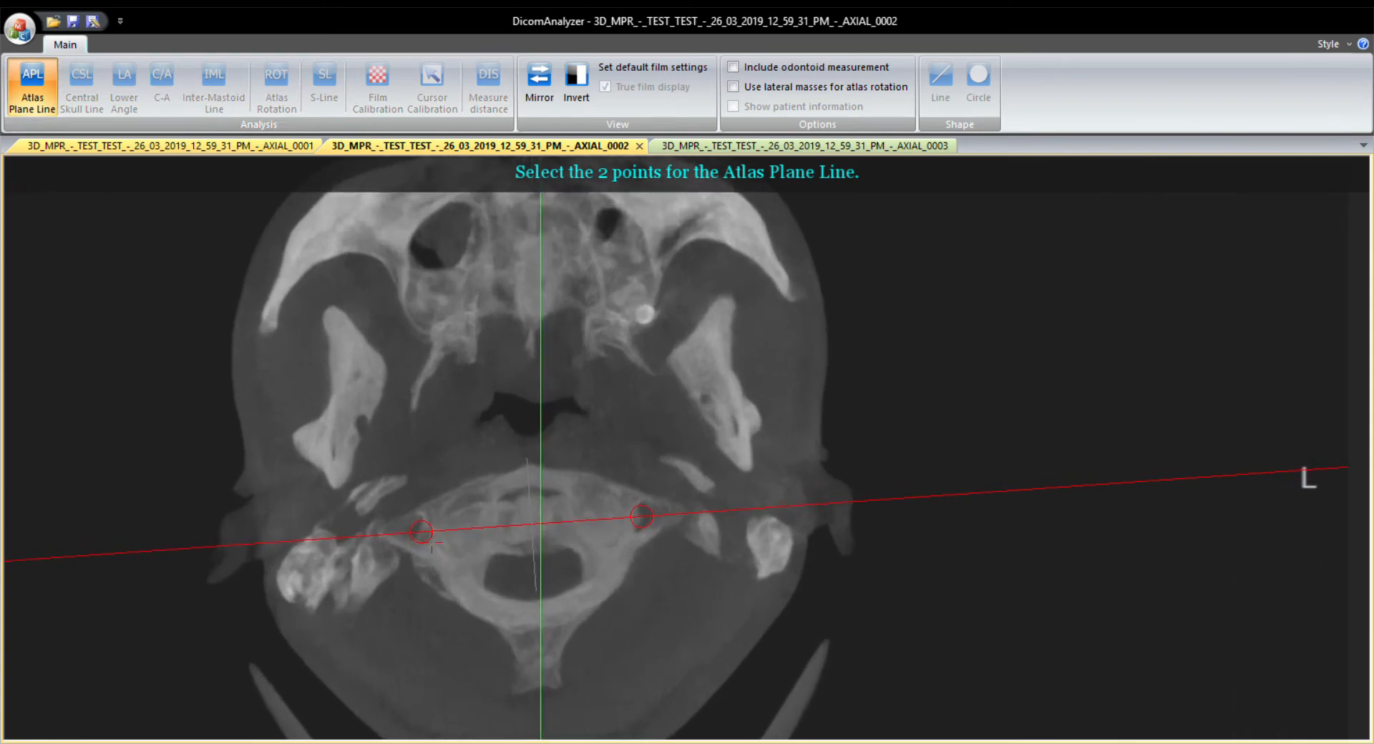
{"action": "left_click", "coordinate": [428, 532]}
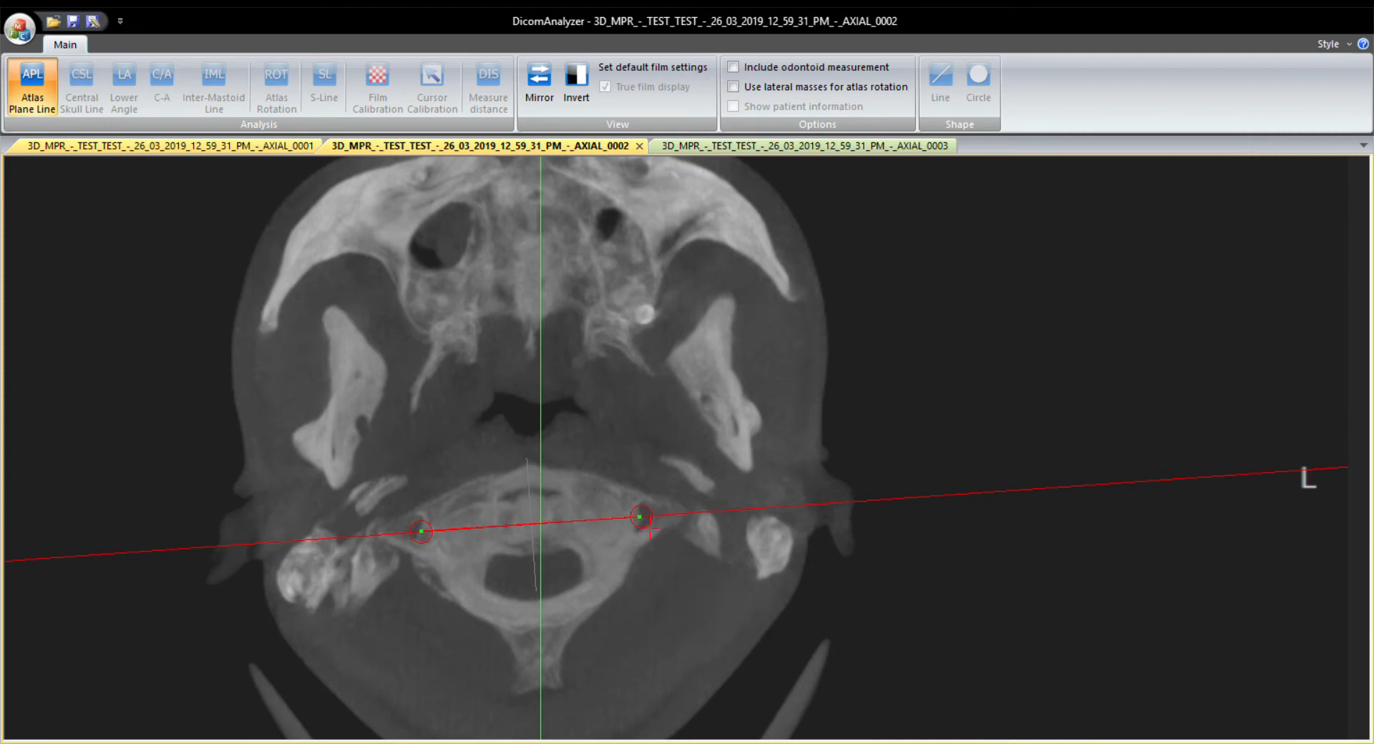
{"action": "left_click", "coordinate": [642, 516]}
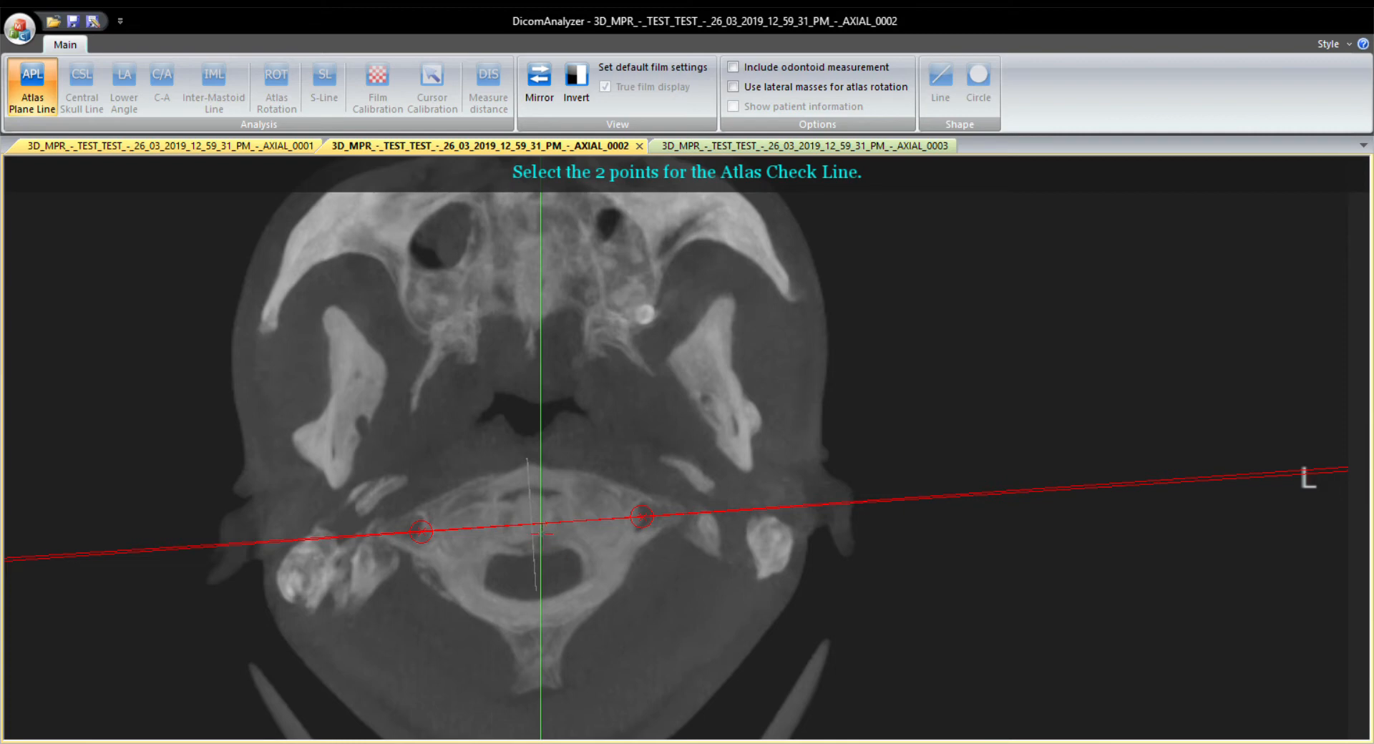
Draw the Atlas Check Line from the centre of the atlas forward along the nasal septum to just beyond the nose.
{"action": "left_click", "coordinate": [532, 523]}
{"action": "left_click", "coordinate": [529, 323]}
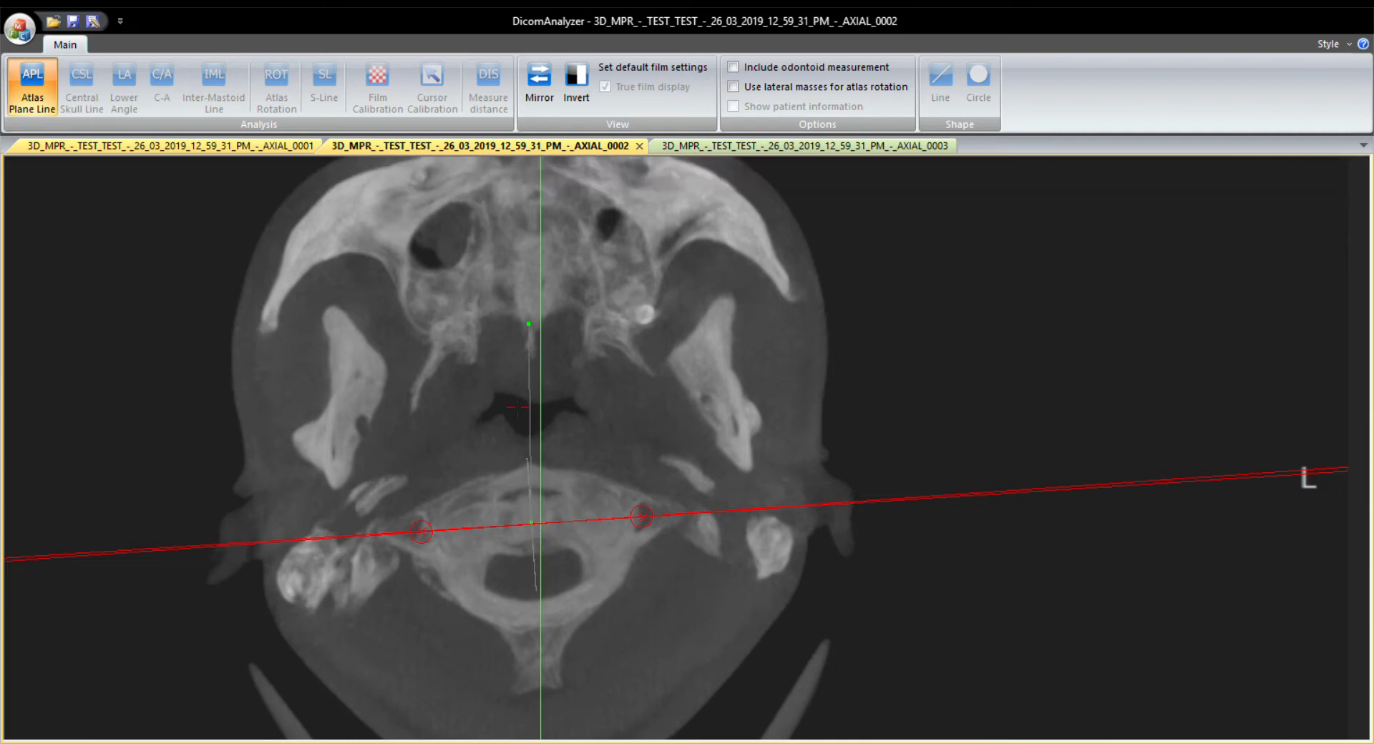
{"action": "left_click_drag", "start_coordinate": [541, 272], "coordinate": [515, 542]}
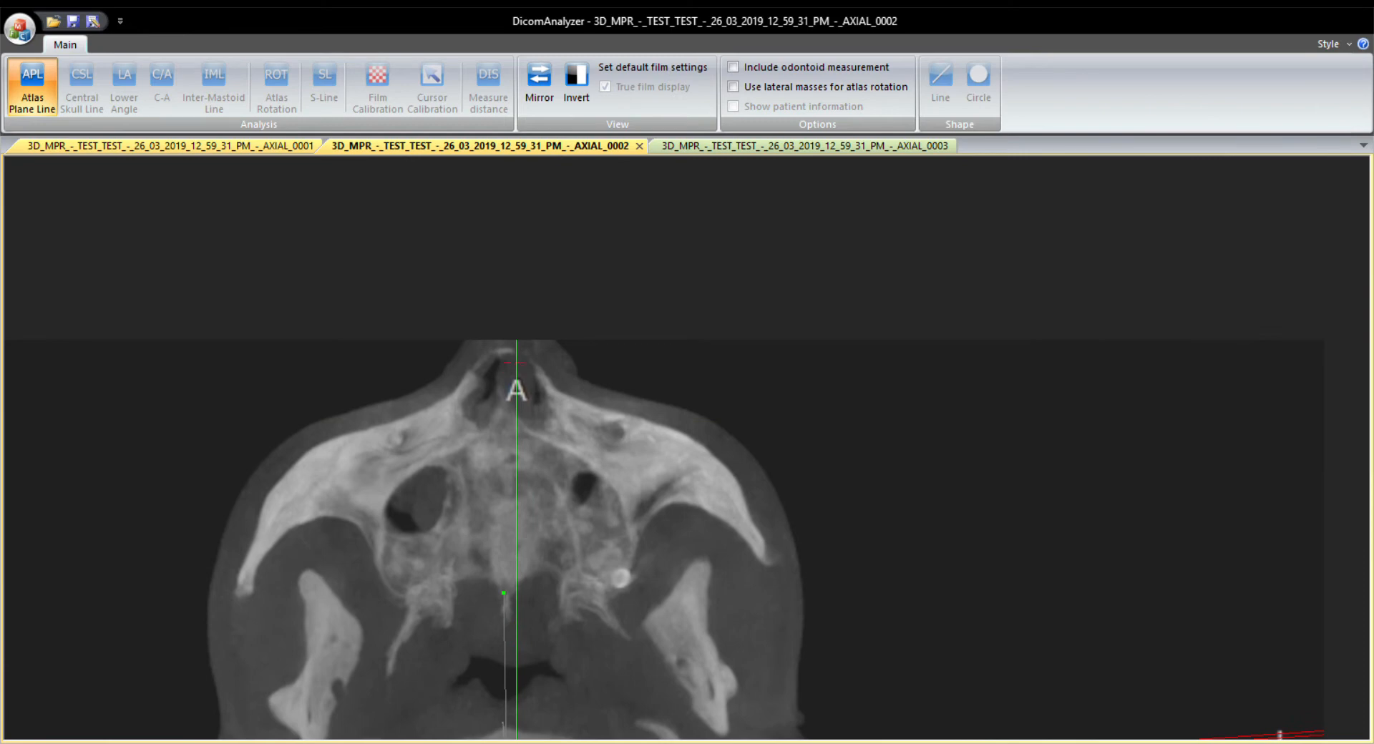
{"action": "left_click", "coordinate": [507, 310]}
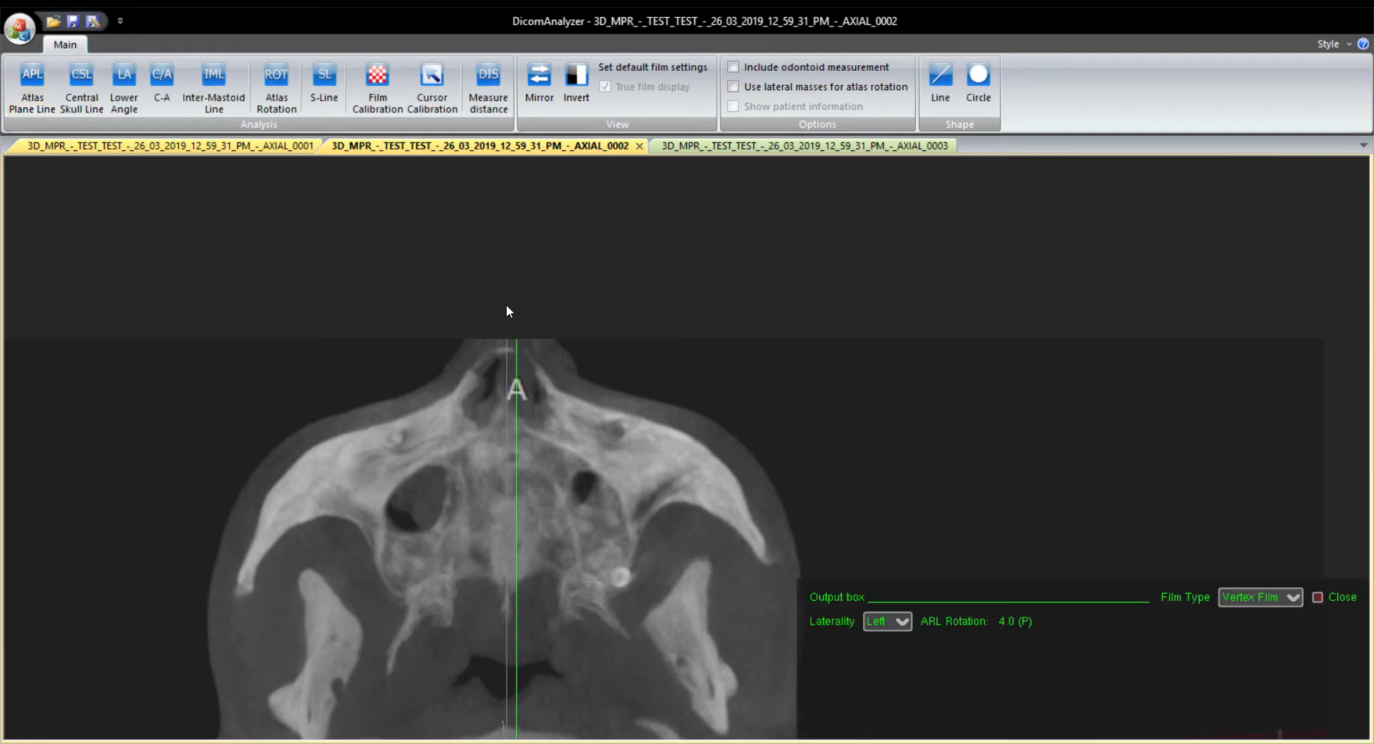
{"action": "scroll", "coordinate": [589, 529], "scroll_direction": "down", "scroll_amount": 5}
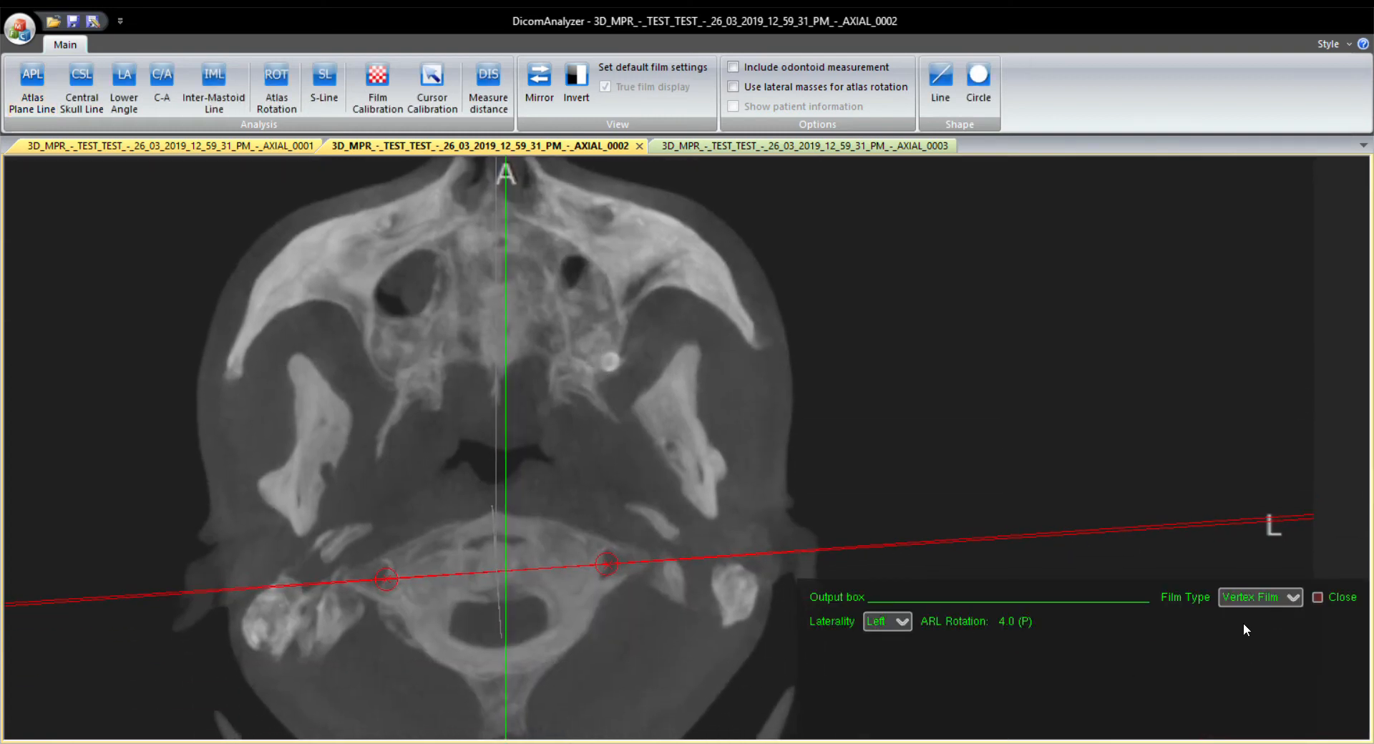
Check the axial image's APL-ACL reading under Nasium Film, and return the film type to Vertex Film.
{"action": "left_click", "coordinate": [1259, 596]}
{"action": "left_click", "coordinate": [1253, 635]}
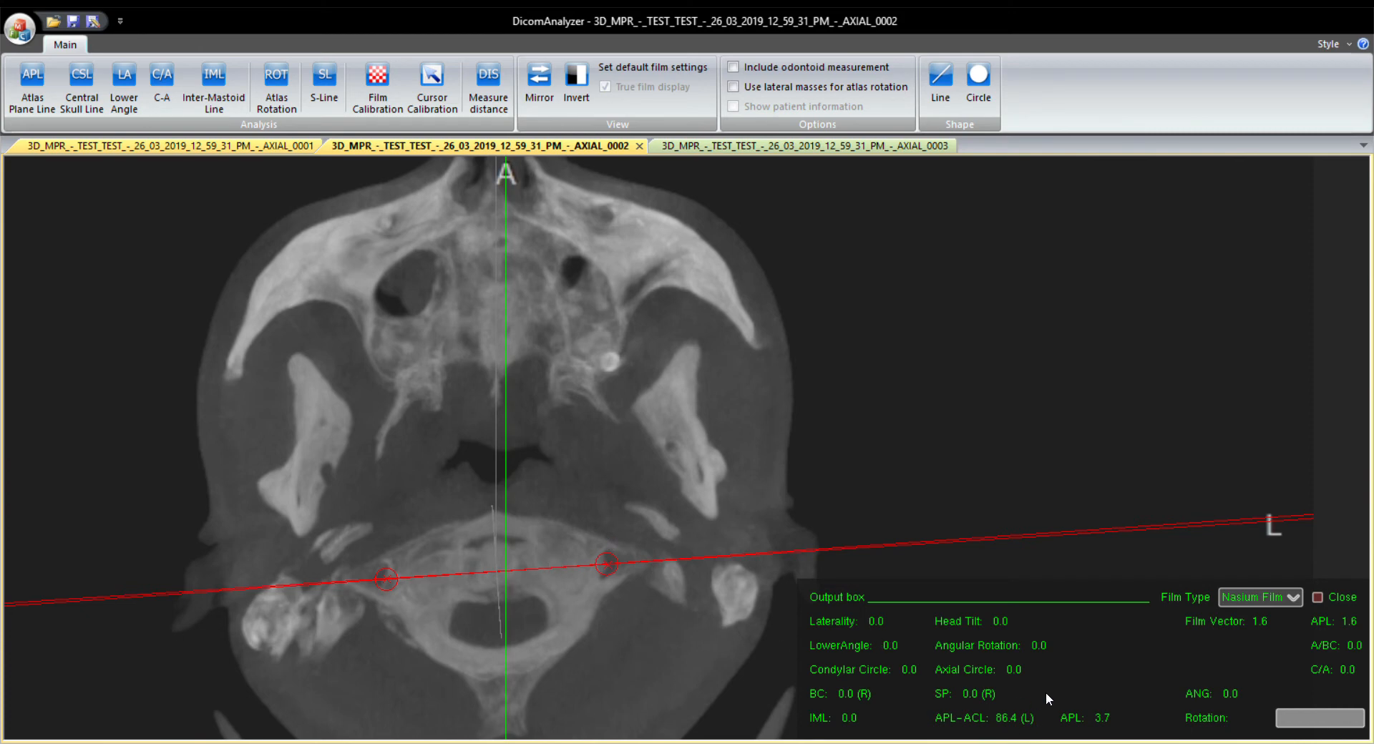
{"action": "left_click", "coordinate": [1259, 596]}
{"action": "left_click", "coordinate": [1252, 641]}
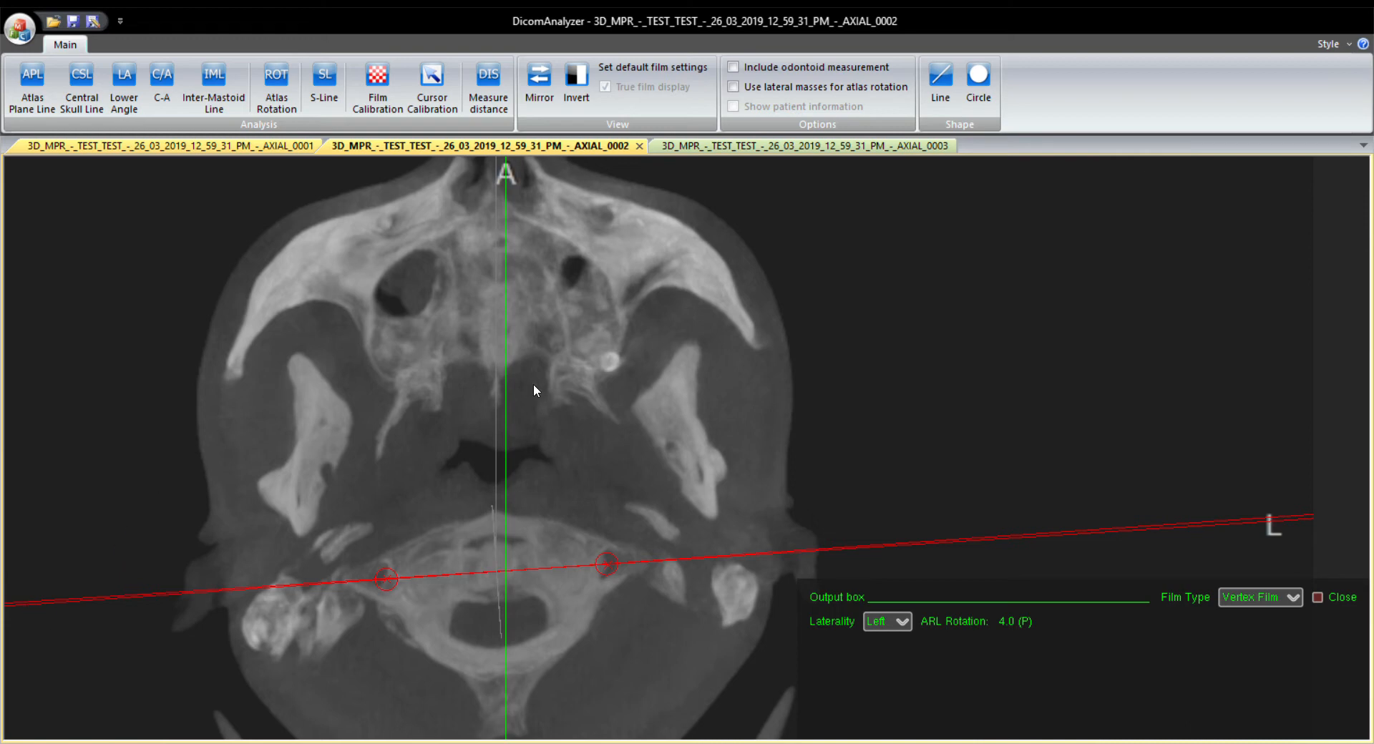
{"action": "scroll", "coordinate": [543, 462], "scroll_direction": "down", "scroll_amount": 3}
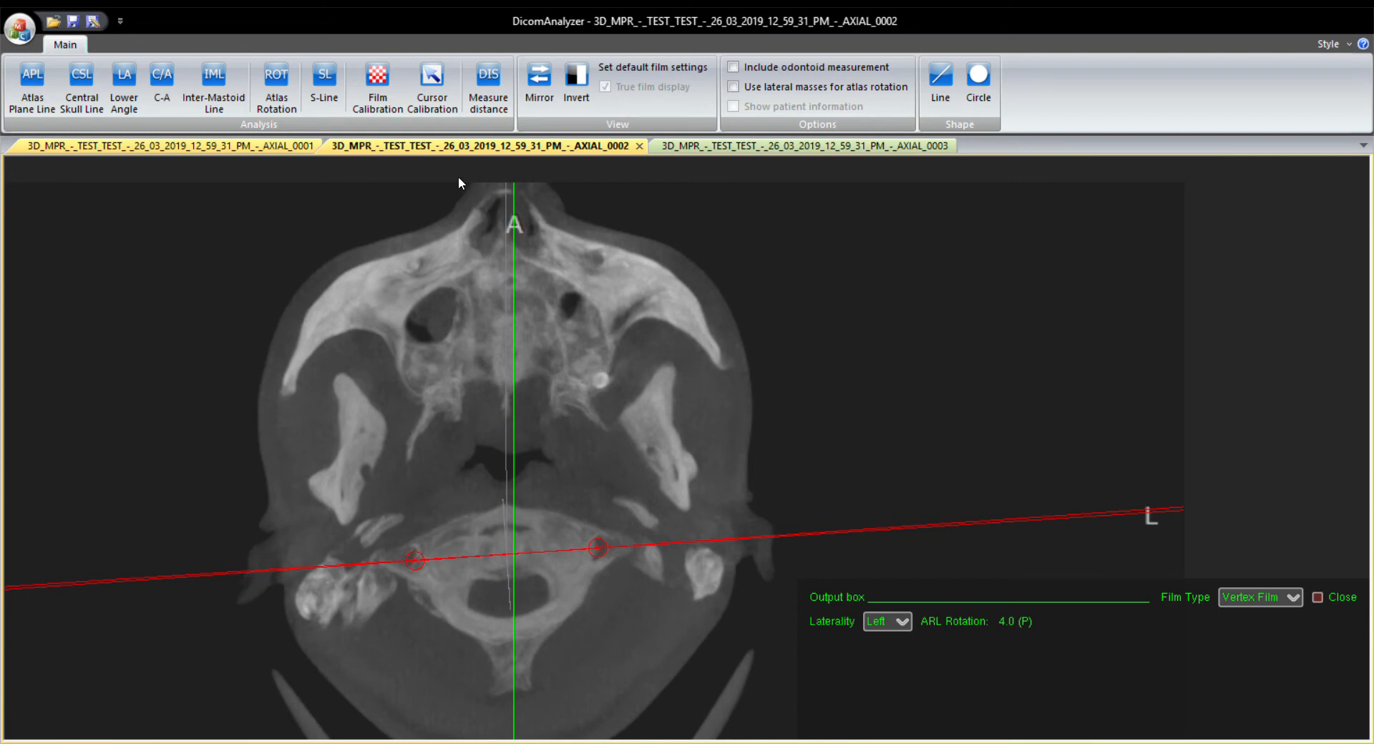
On the frontal AXIAL_0003 image, draw the Atlas Plane Line between the lower outer edges of the two atlas lateral masses.
{"action": "left_click", "coordinate": [758, 146]}
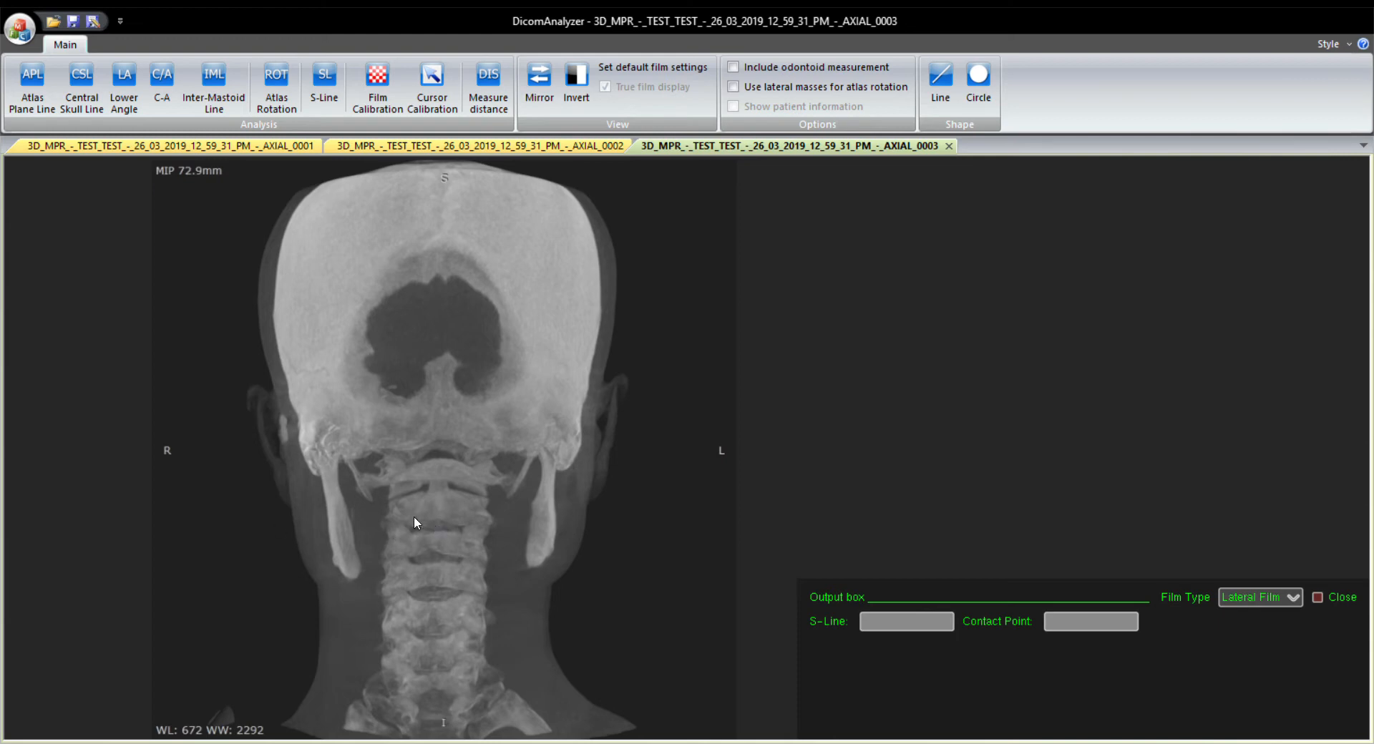
{"action": "scroll", "coordinate": [414, 516], "scroll_direction": "up", "scroll_amount": 5}
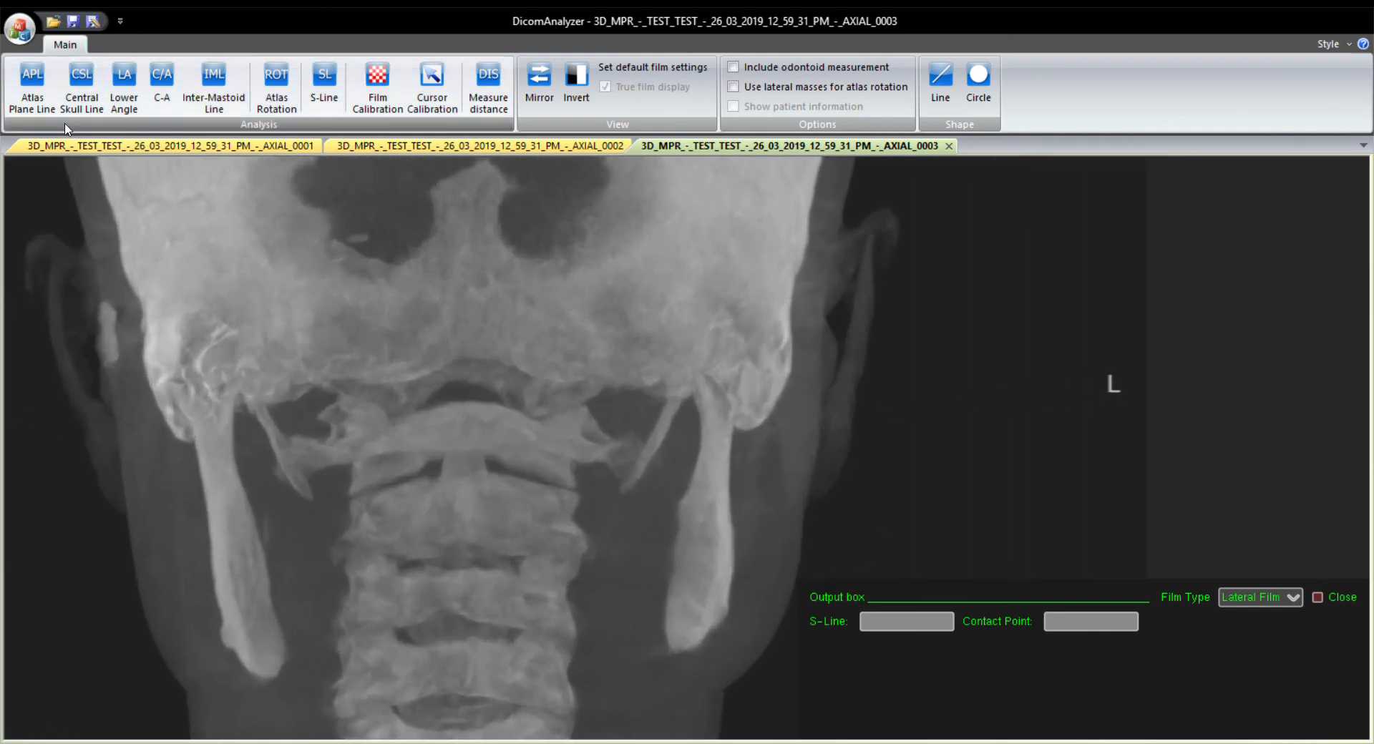
{"action": "left_click", "coordinate": [32, 86]}
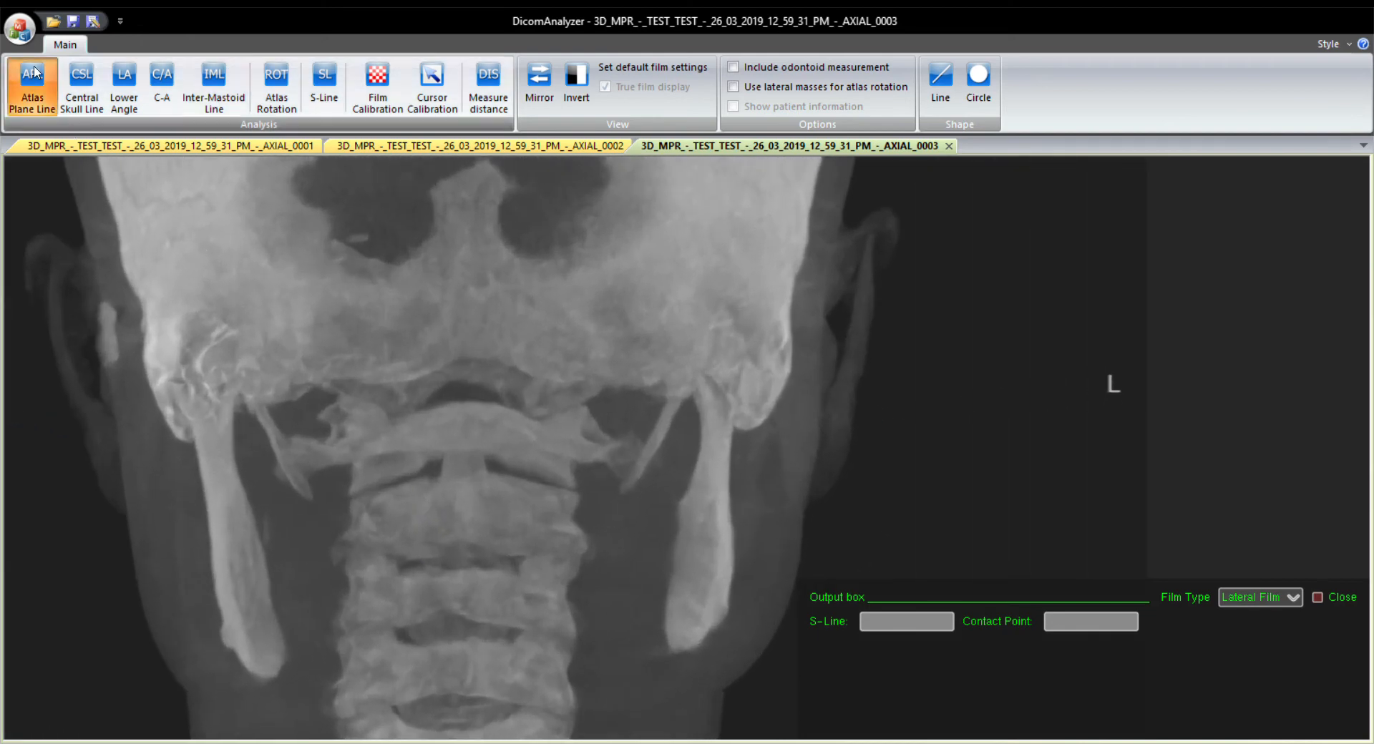
{"action": "left_click", "coordinate": [350, 459]}
{"action": "left_click", "coordinate": [565, 453]}
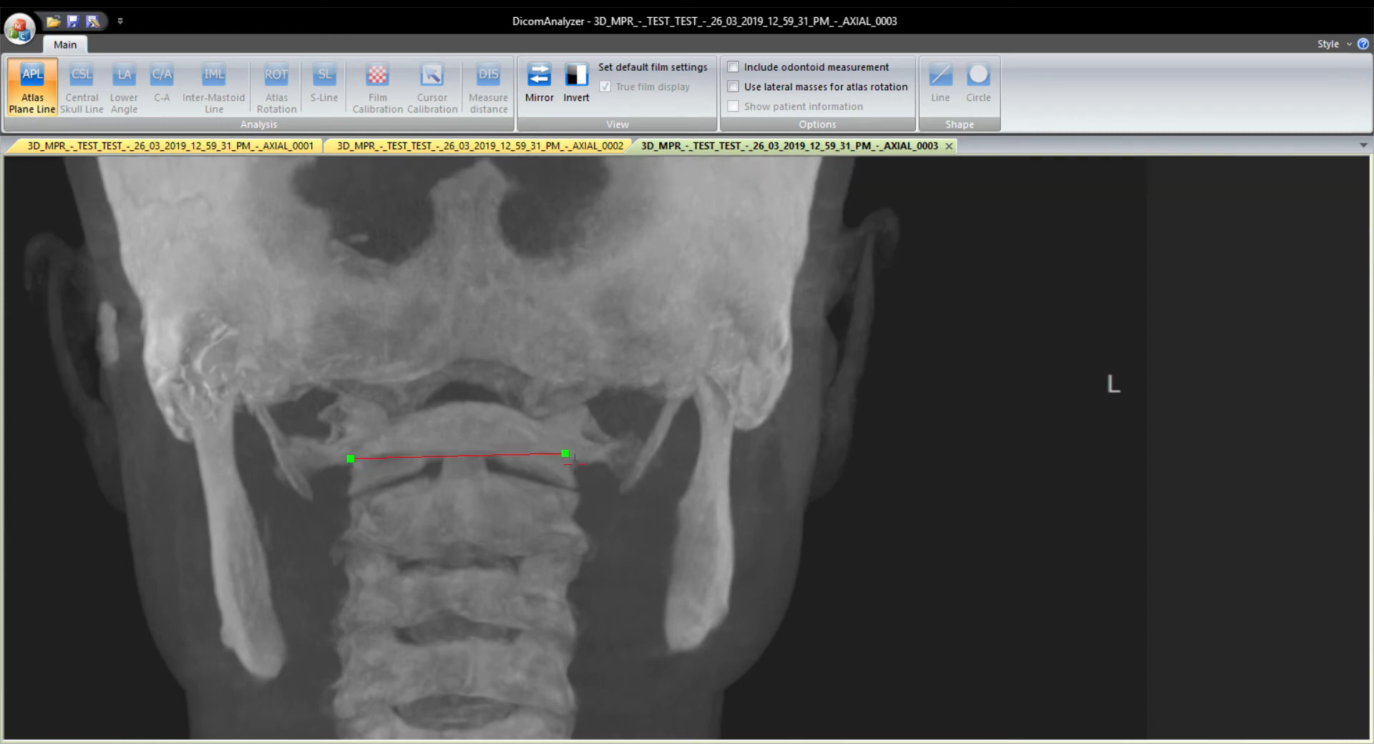
{"action": "left_click_drag", "start_coordinate": [573, 463], "coordinate": [584, 466]}
{"action": "left_click", "coordinate": [585, 467]}
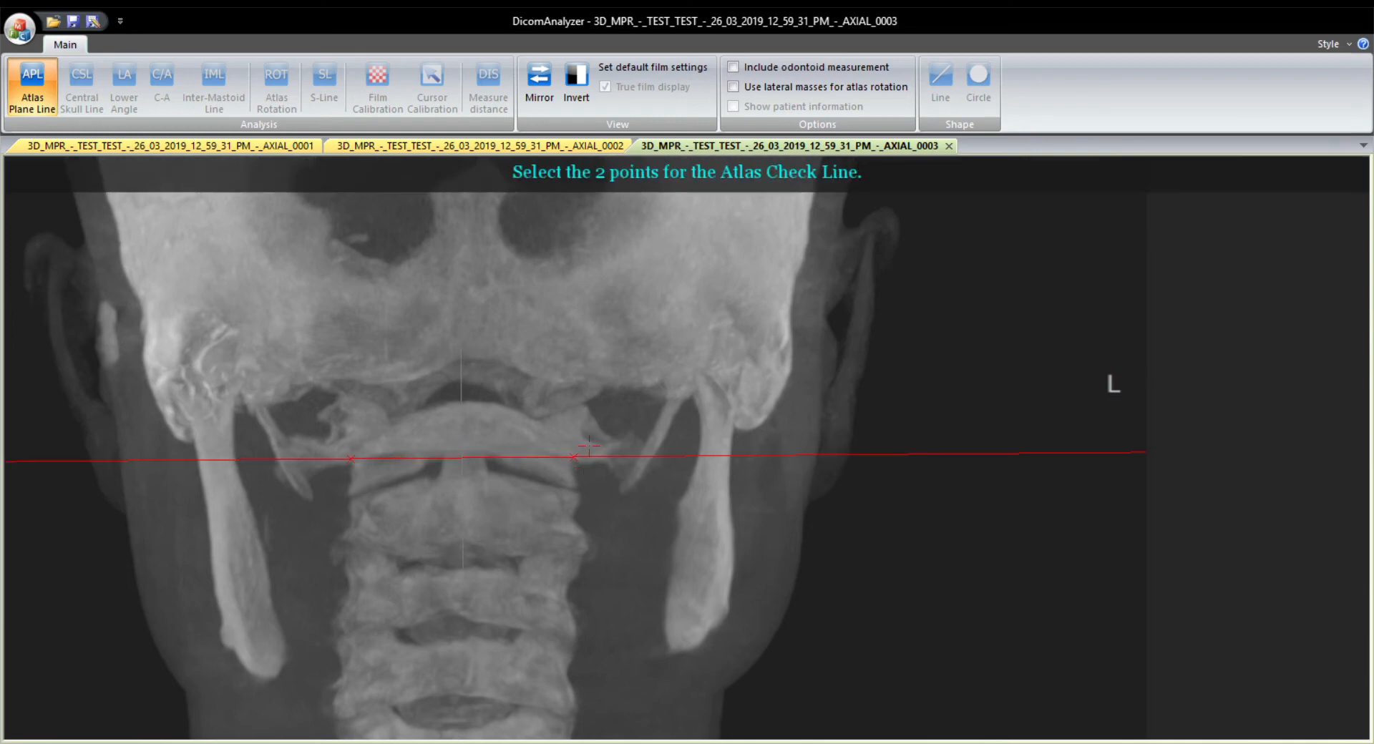
Draw the Atlas Check Line across the atlas just above the plane line, and set the output film type to Nasium Film.
{"action": "left_click", "coordinate": [578, 434]}
{"action": "left_click", "coordinate": [306, 441]}
{"action": "left_click_drag", "start_coordinate": [327, 454], "coordinate": [359, 446]}
{"action": "left_click", "coordinate": [359, 447]}
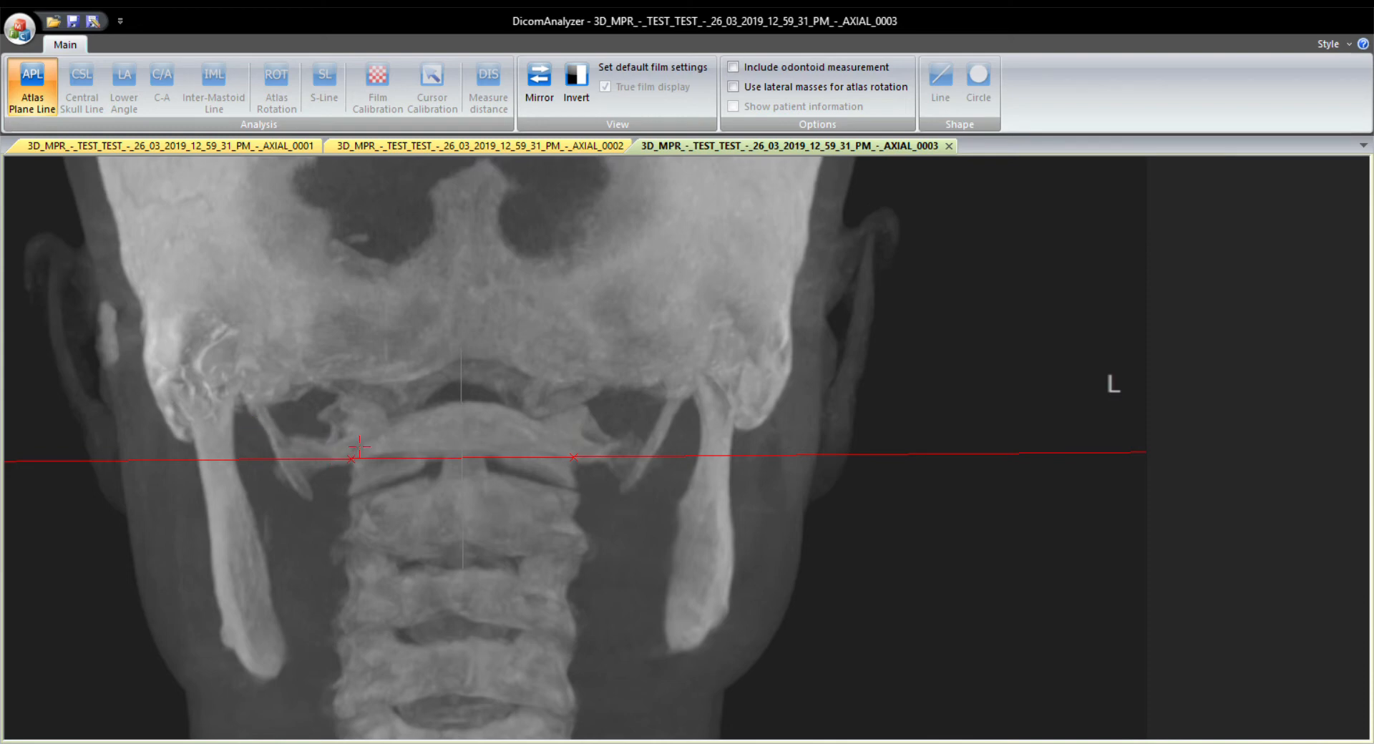
{"action": "left_click", "coordinate": [1271, 603]}
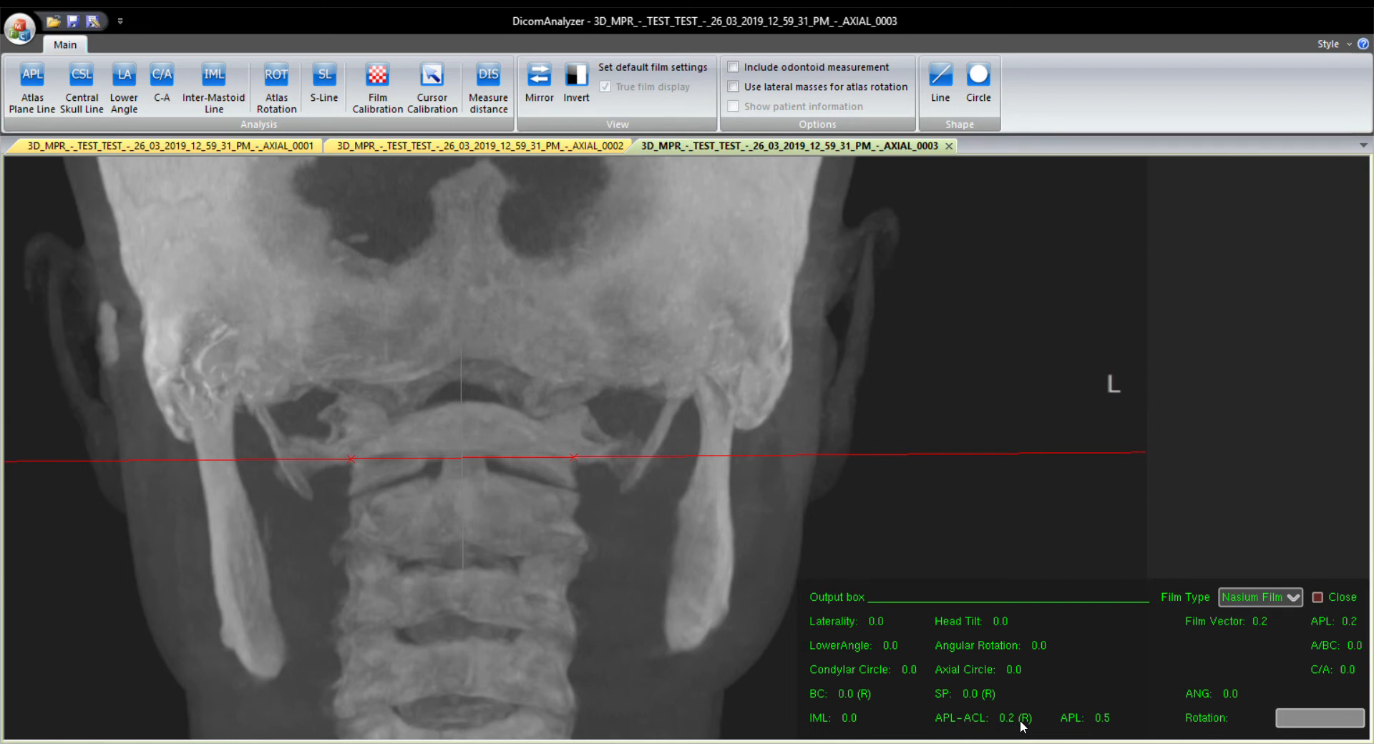
Start the Lower Angle measurement on the frontal image and mark the left and right lateral aspects of C2.
{"action": "left_click", "coordinate": [123, 80]}
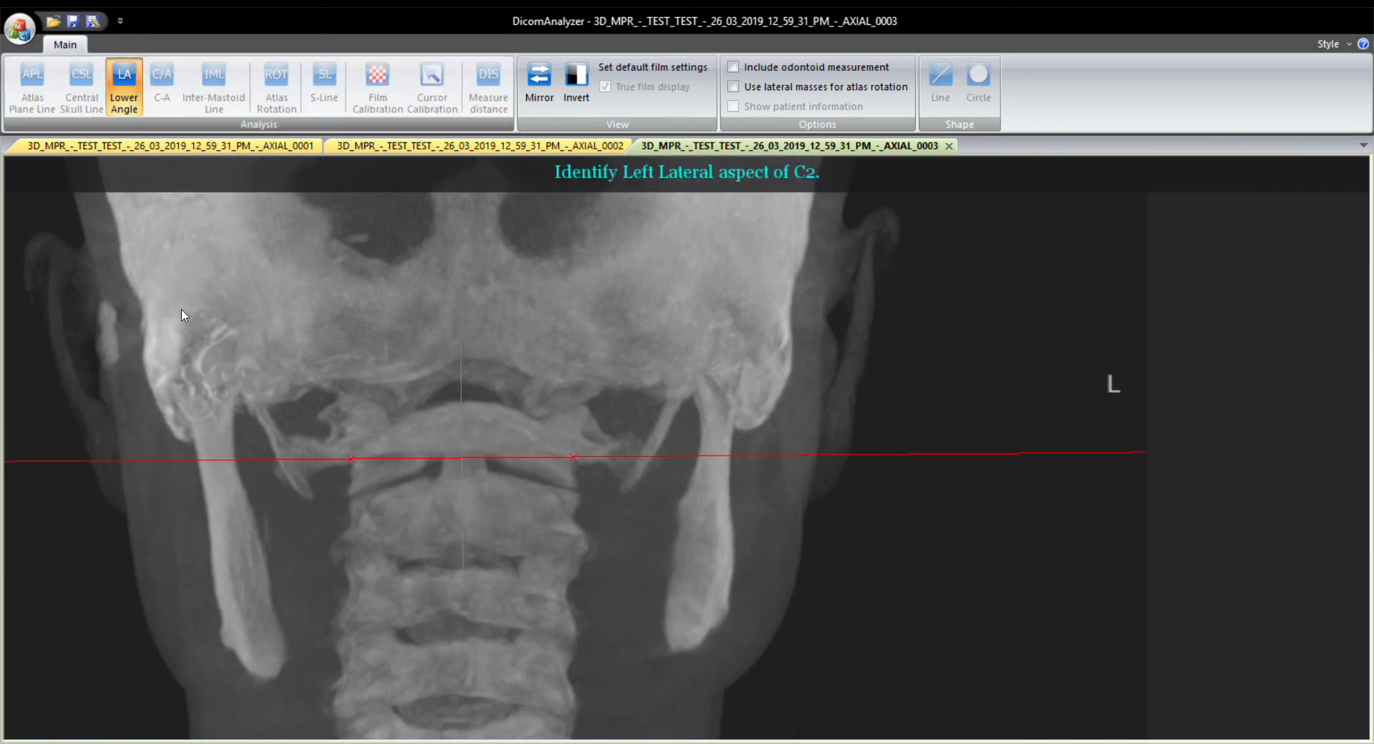
{"action": "left_click", "coordinate": [349, 500]}
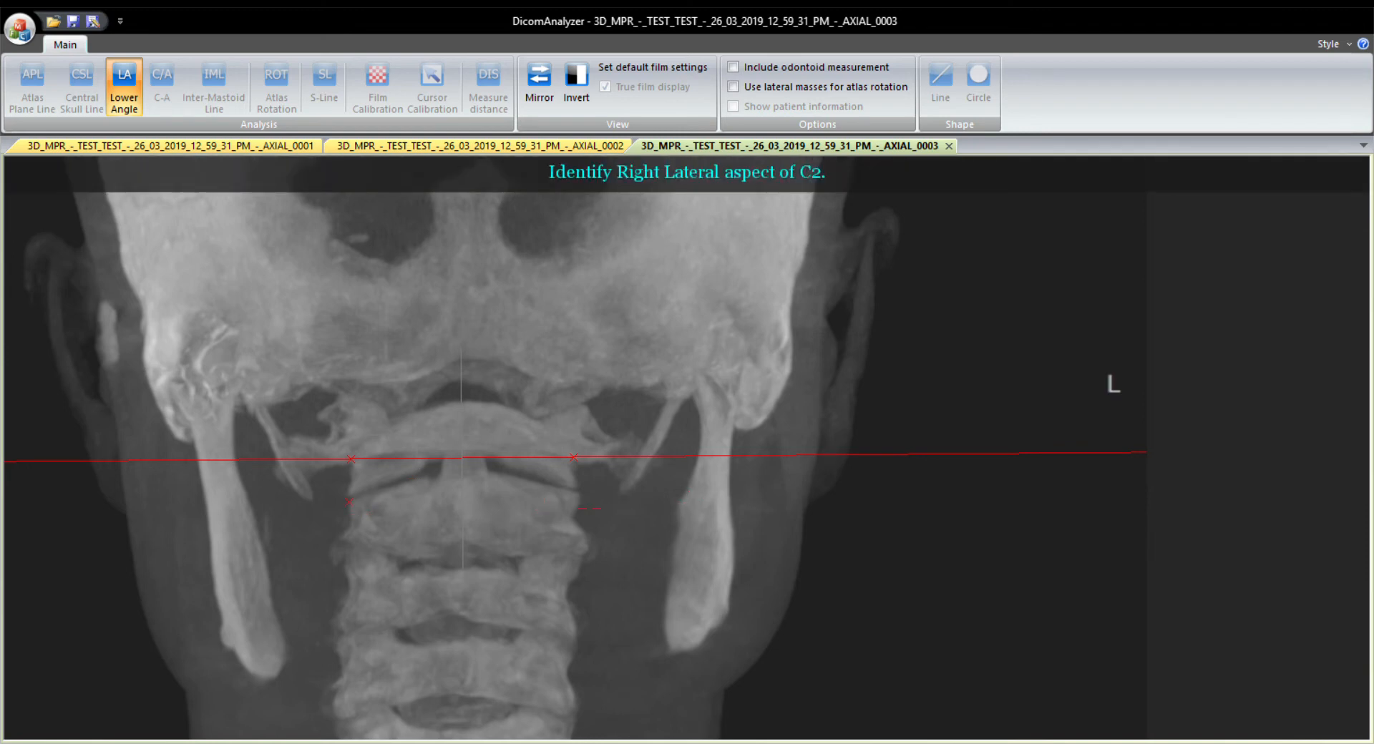
{"action": "left_click", "coordinate": [578, 494]}
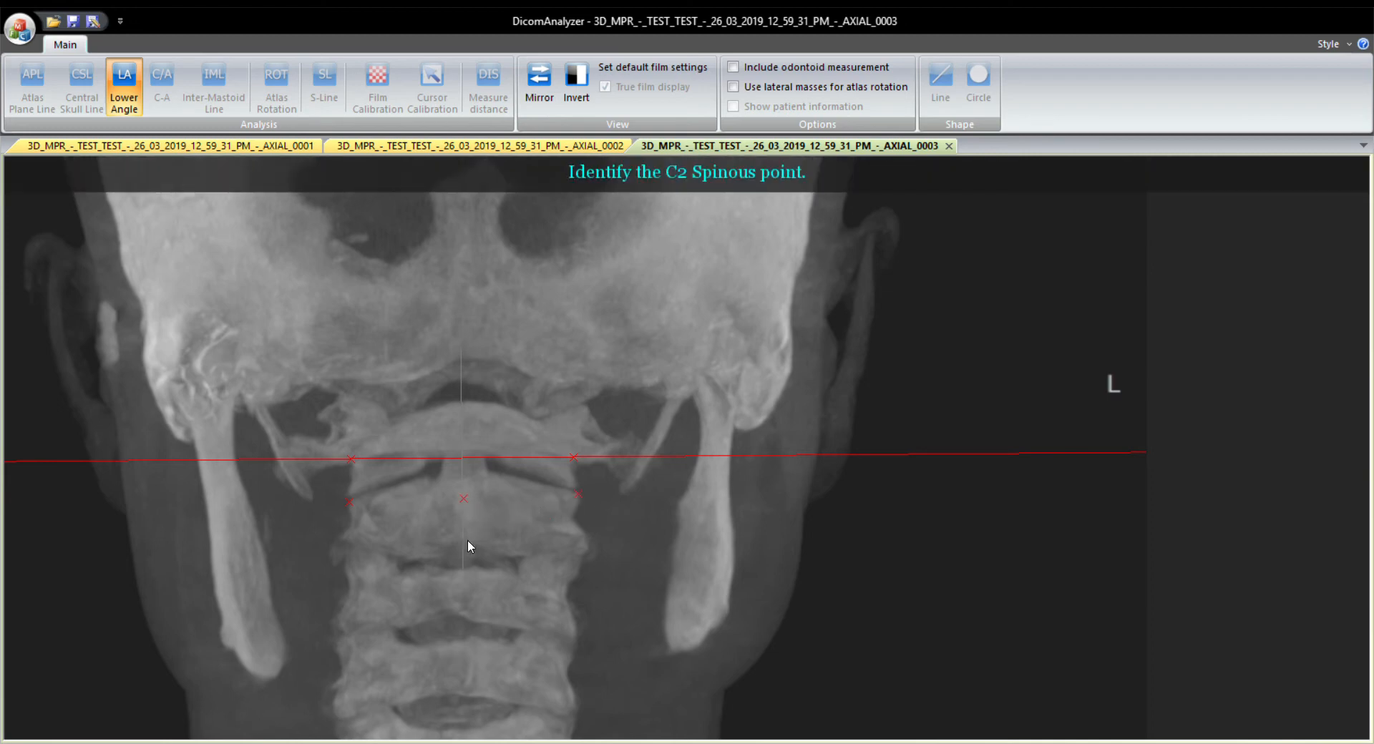
{"action": "scroll", "coordinate": [430, 625], "scroll_direction": "up", "scroll_amount": 5}
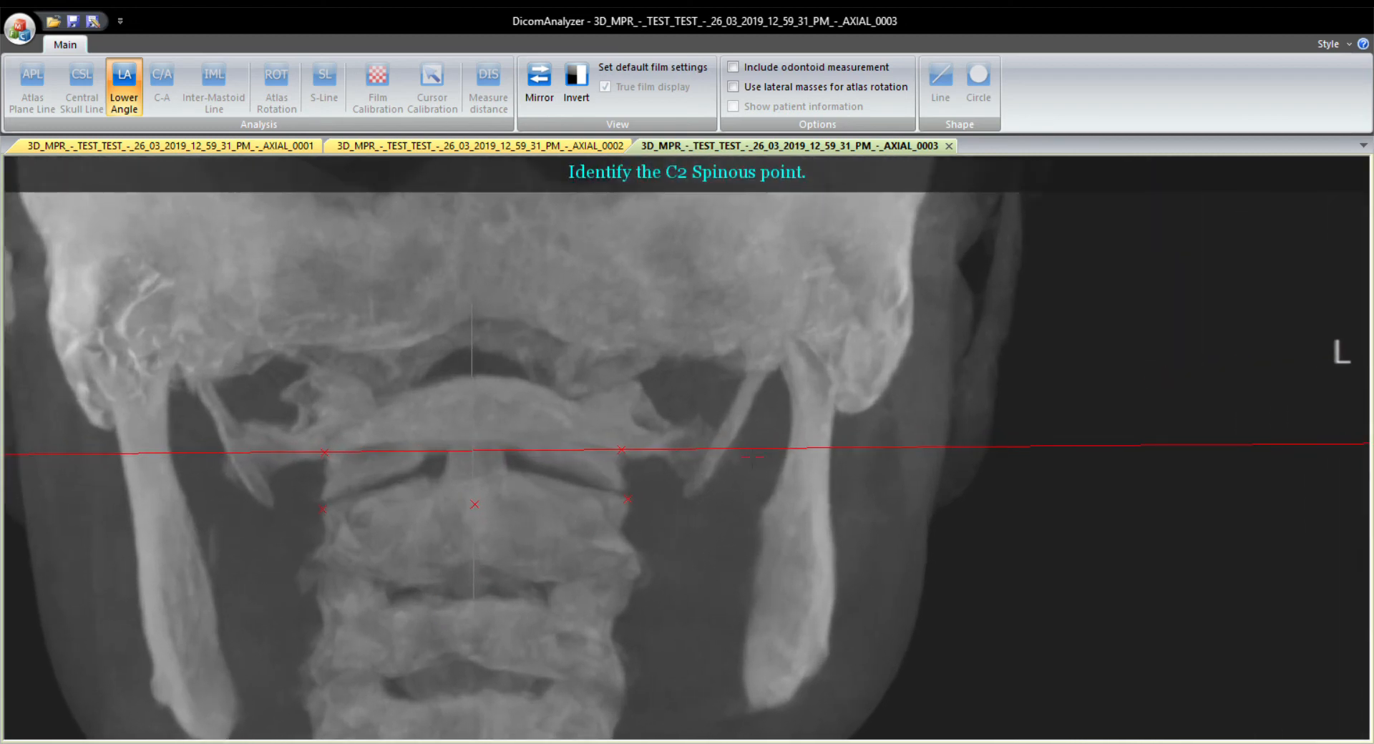
{"action": "scroll", "coordinate": [753, 456], "scroll_direction": "down", "scroll_amount": 2}
{"action": "left_click_drag", "start_coordinate": [742, 358], "coordinate": [691, 453]}
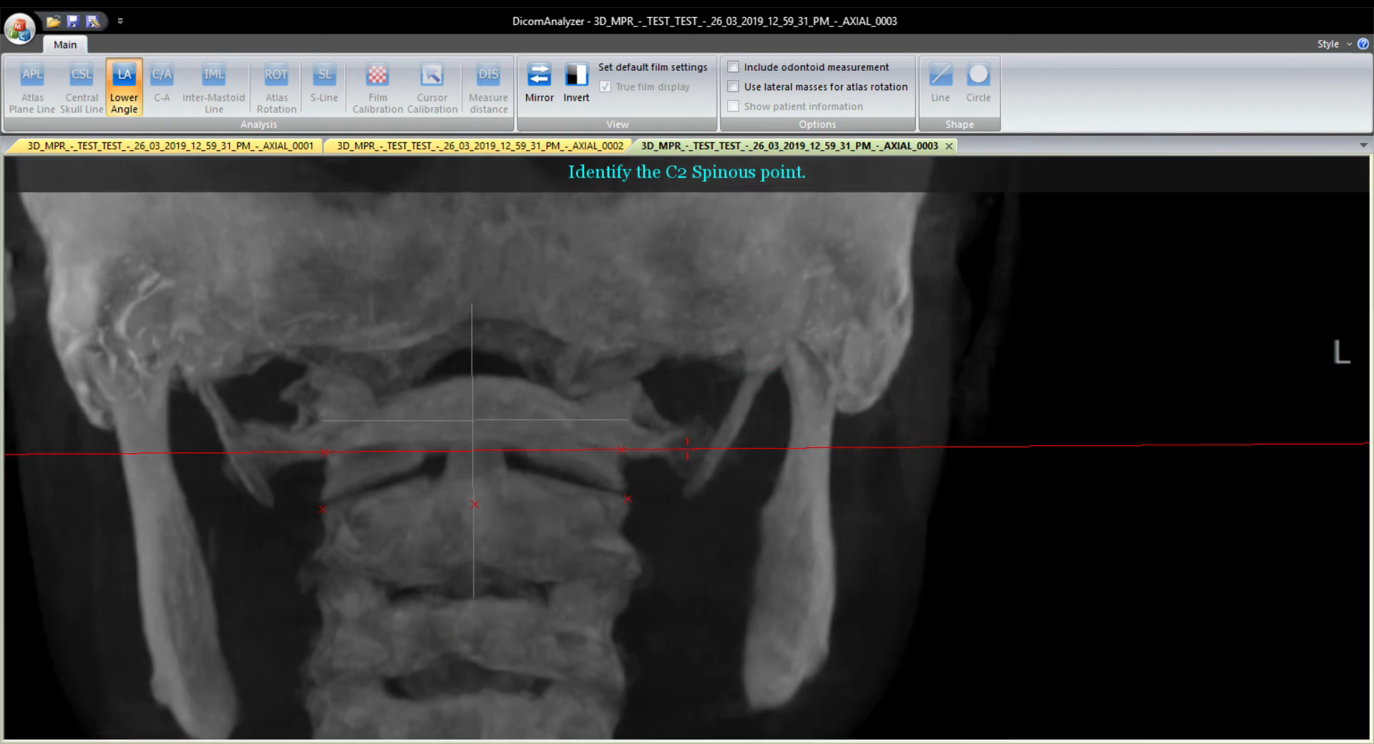
{"action": "scroll", "coordinate": [527, 588], "scroll_direction": "up", "scroll_amount": 4}
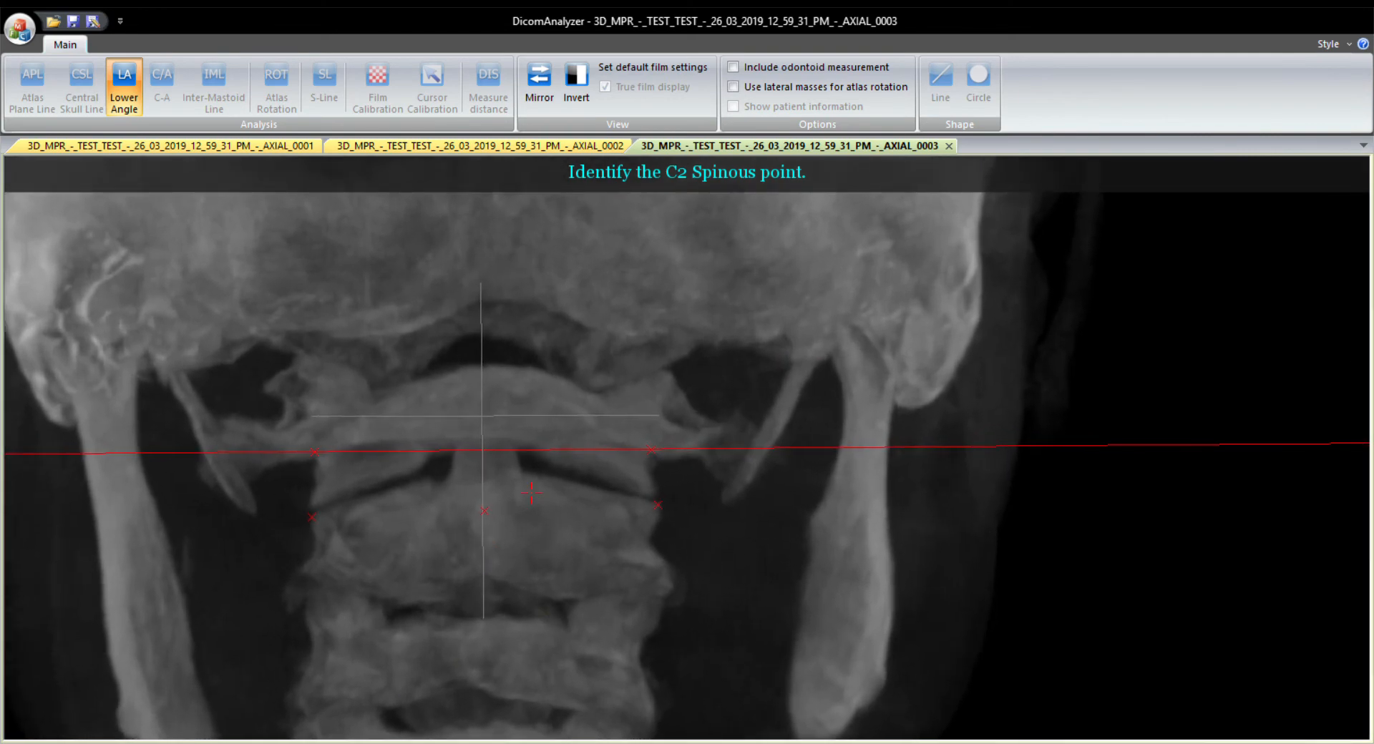
{"action": "left_click_drag", "start_coordinate": [530, 492], "coordinate": [511, 379]}
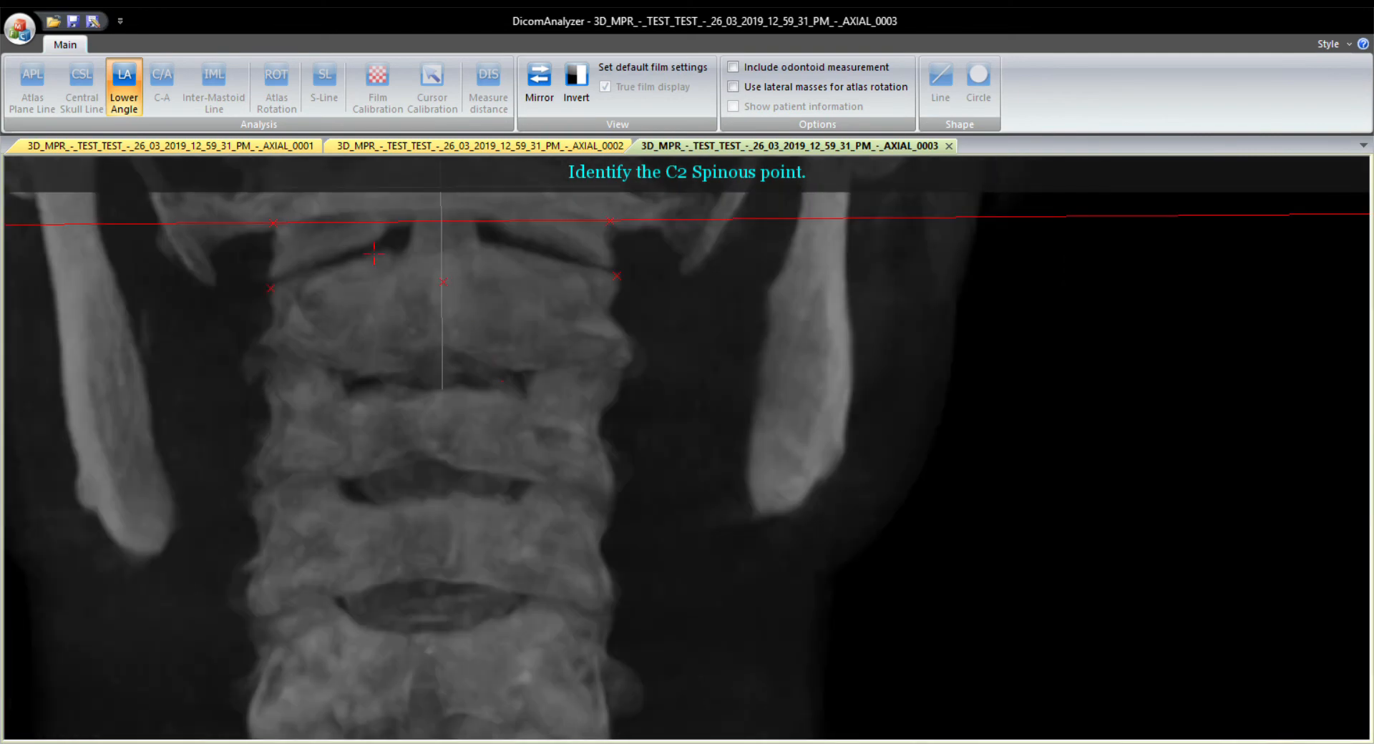
Review the axial AXIAL_0002 and lateral AXIAL_0001 images, and return to the frontal AXIAL_0003 image.
{"action": "left_click", "coordinate": [462, 146]}
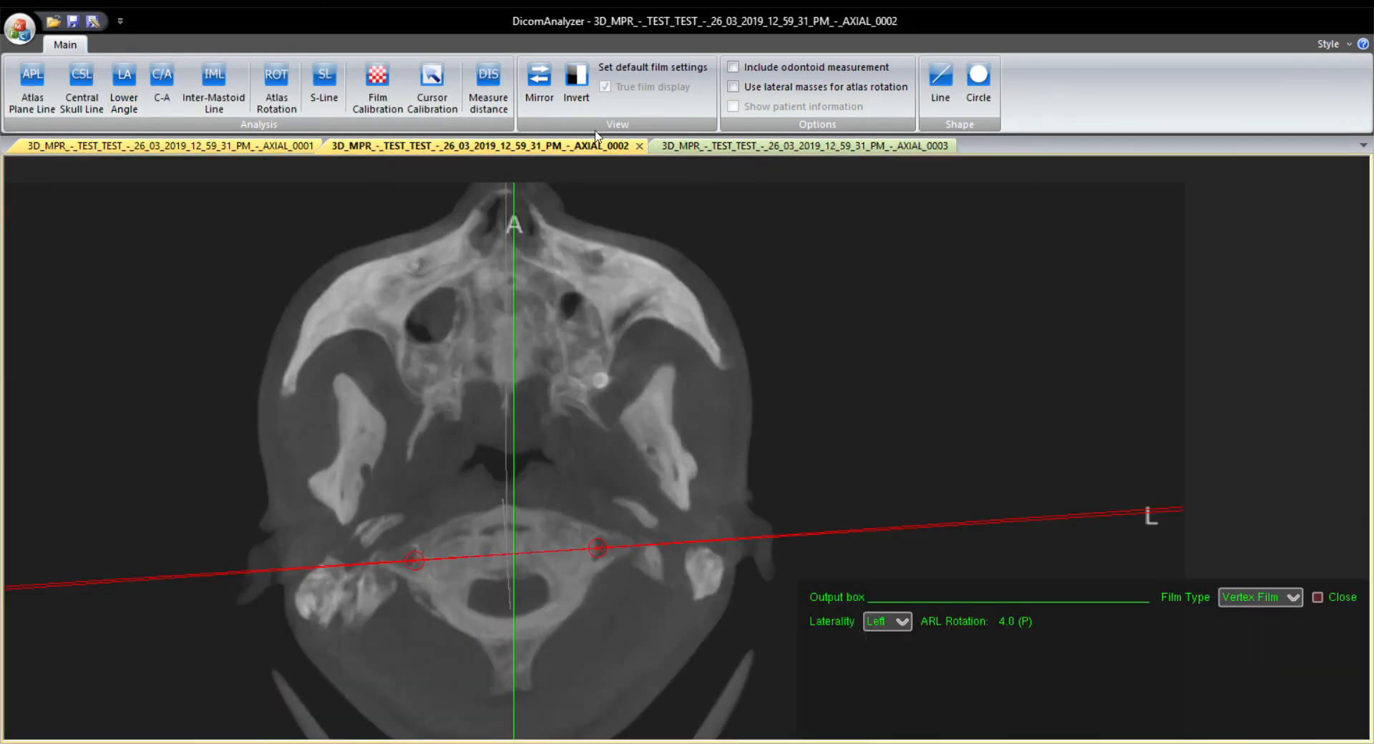
{"action": "left_click", "coordinate": [193, 146]}
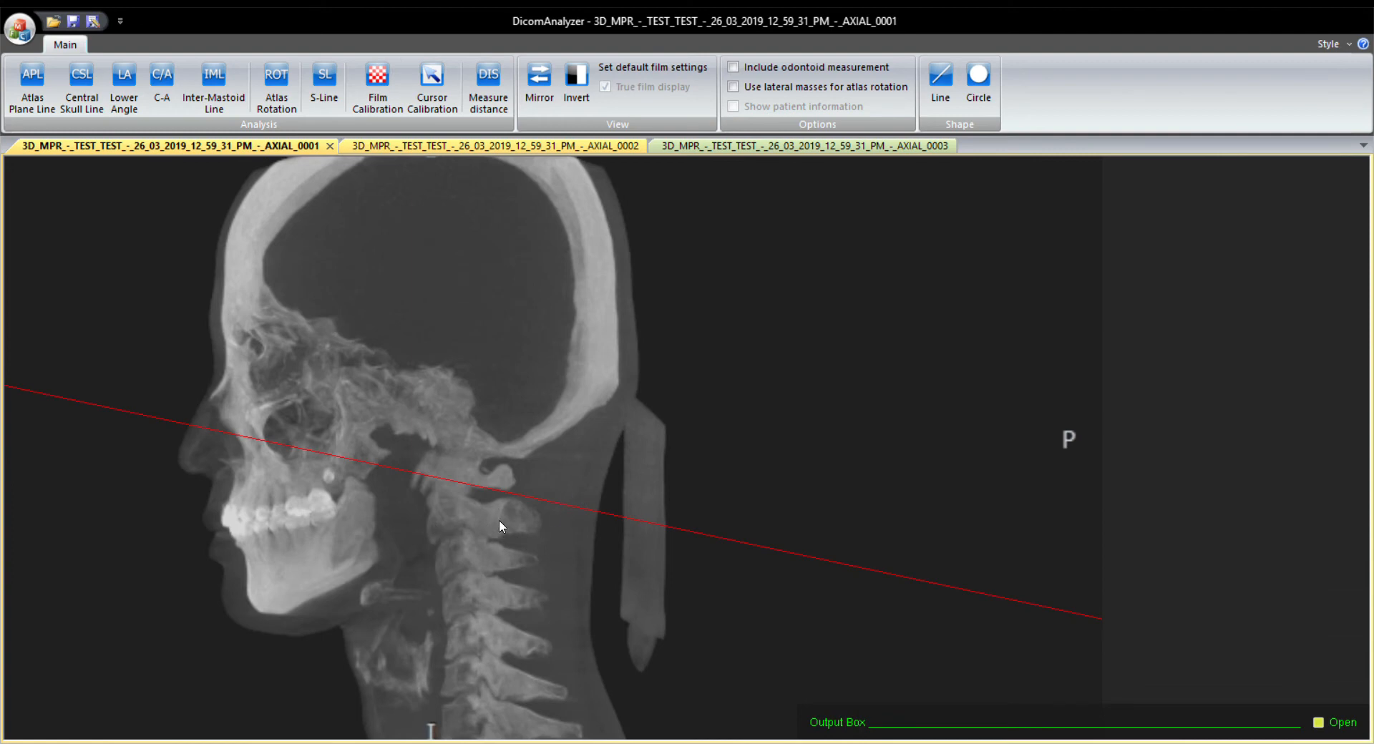
{"action": "left_click", "coordinate": [712, 146]}
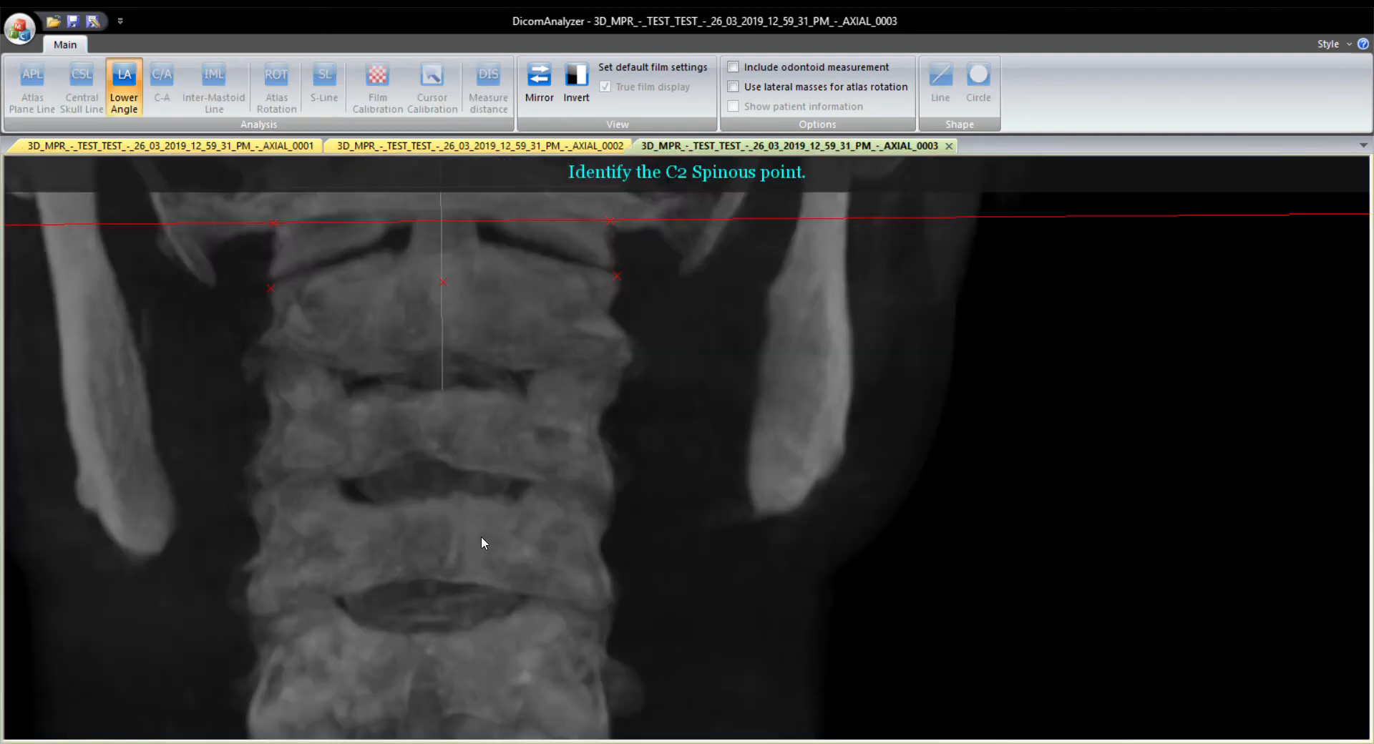
Mark the C2 spinous point near the midline and define the fixed point from both sides of the lowest cervical vertebra.
{"action": "left_click", "coordinate": [447, 258]}
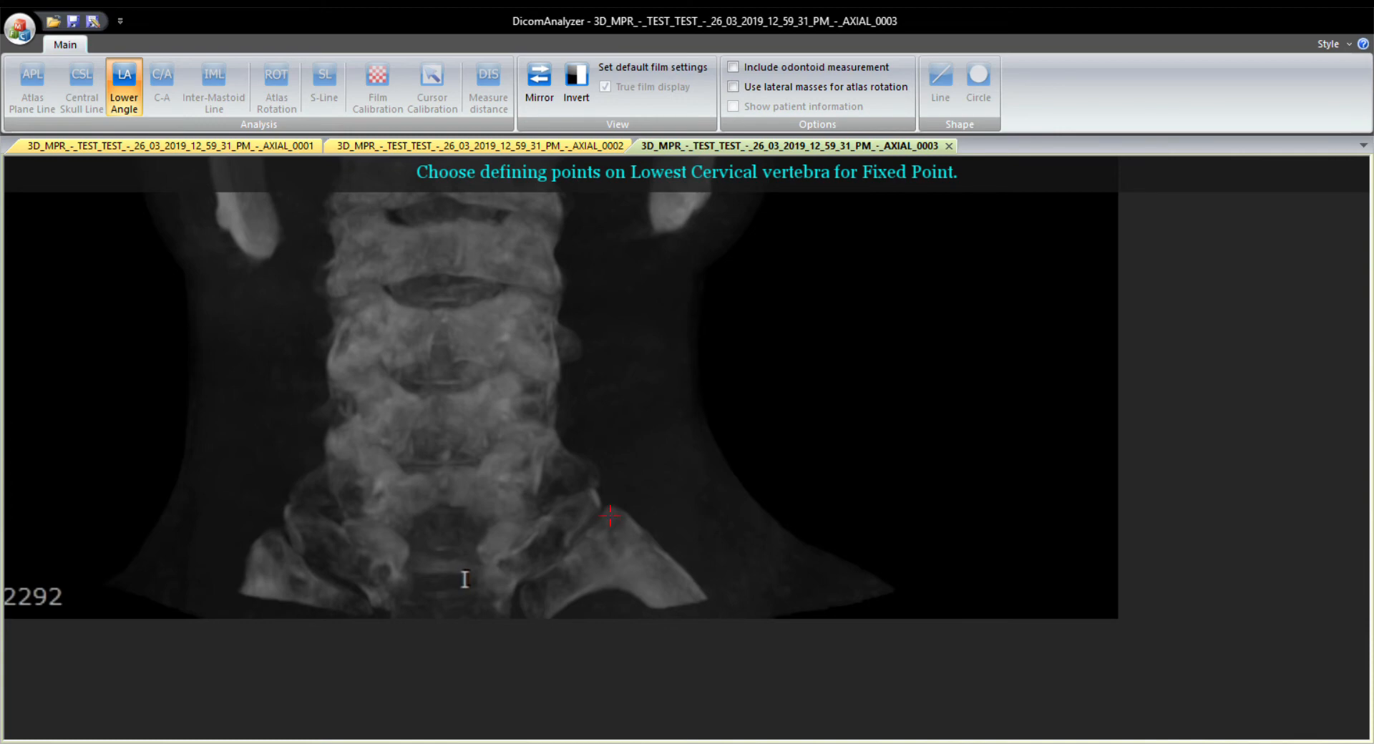
{"action": "left_click", "coordinate": [601, 505]}
{"action": "left_click", "coordinate": [287, 514]}
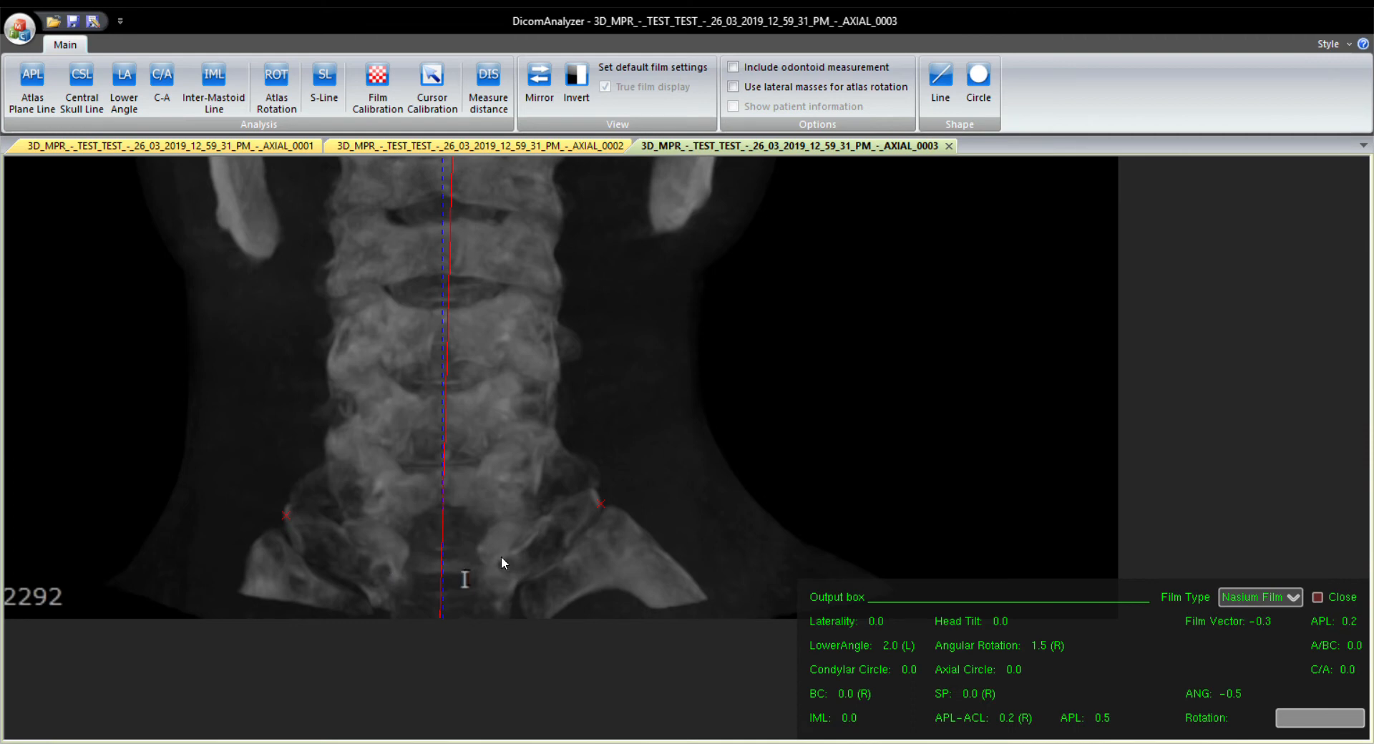
Start the C-A measurement, mark both superior articulating facets of C2, and fit the axial circle to them as a shallow upward arc.
{"action": "left_click_drag", "start_coordinate": [449, 297], "coordinate": [420, 553]}
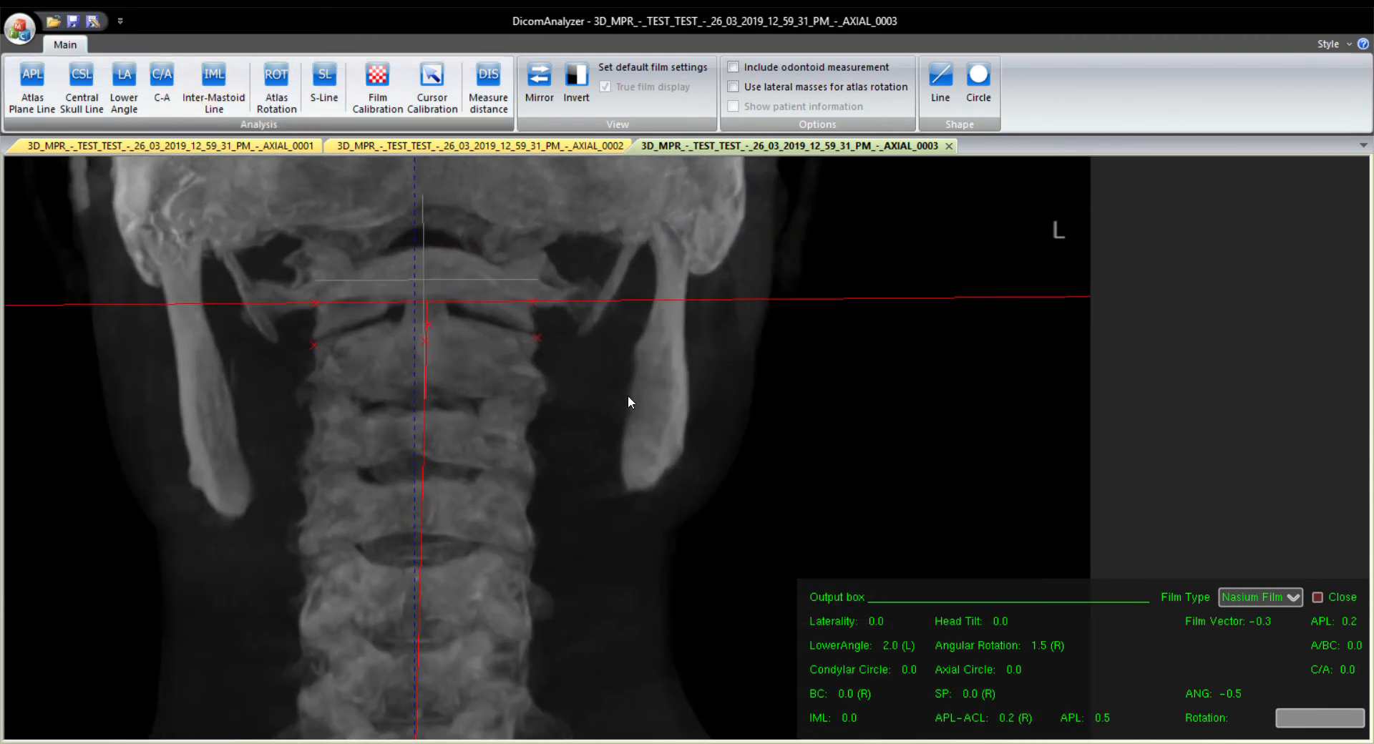
{"action": "left_click", "coordinate": [695, 427]}
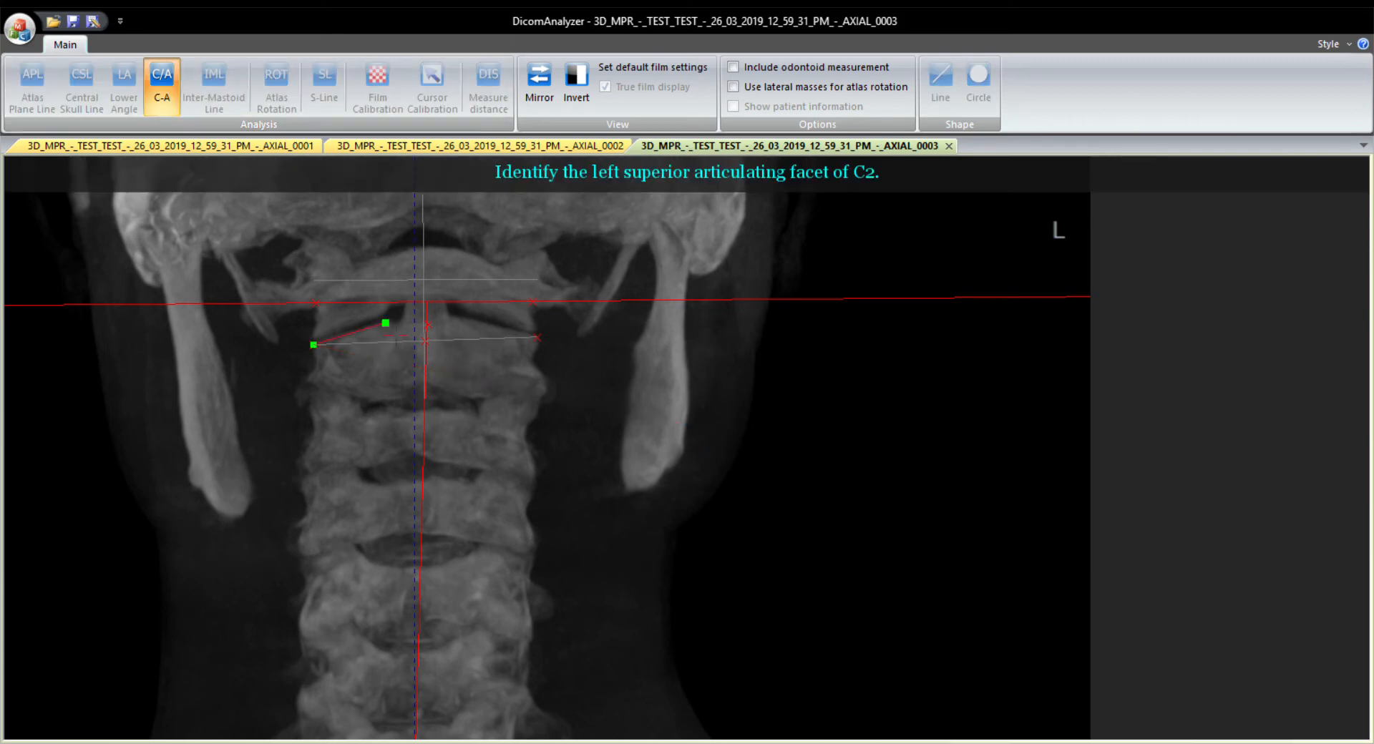
{"action": "left_click", "coordinate": [386, 322]}
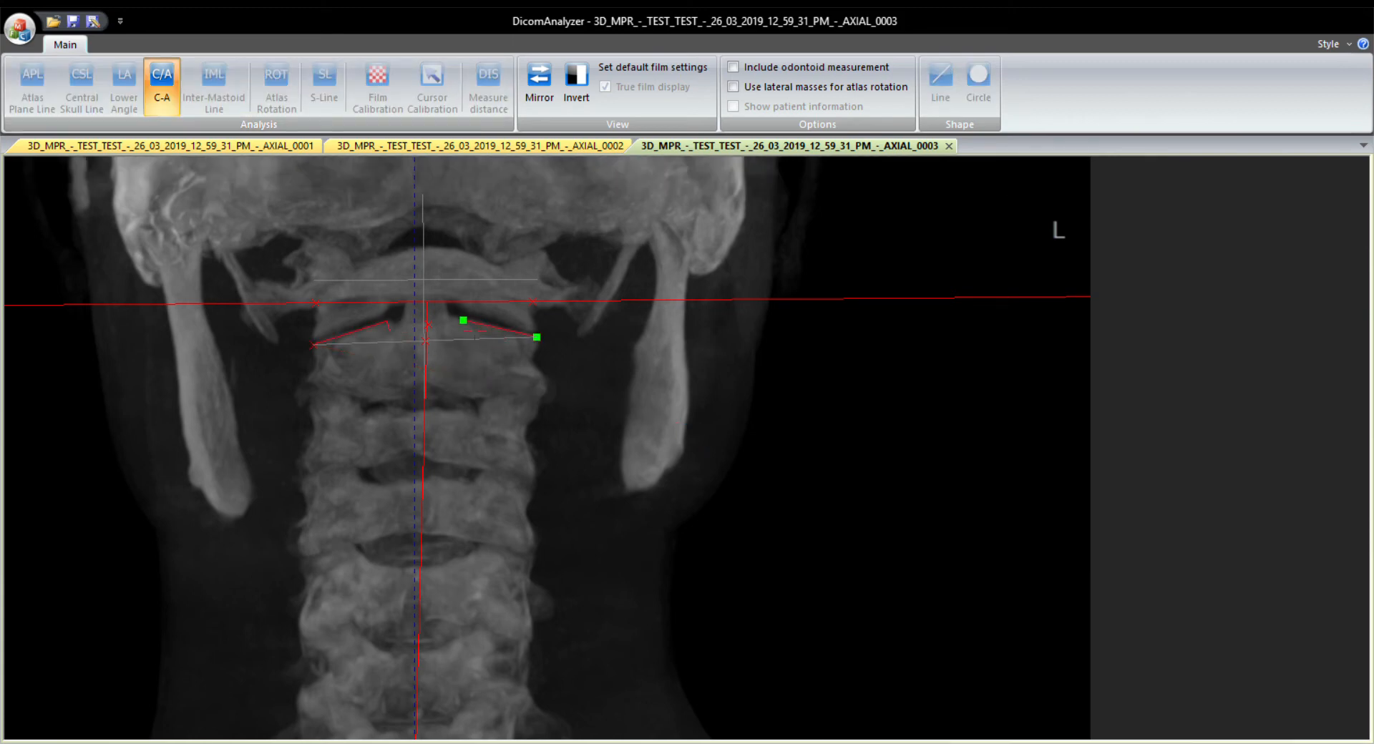
{"action": "left_click", "coordinate": [457, 316]}
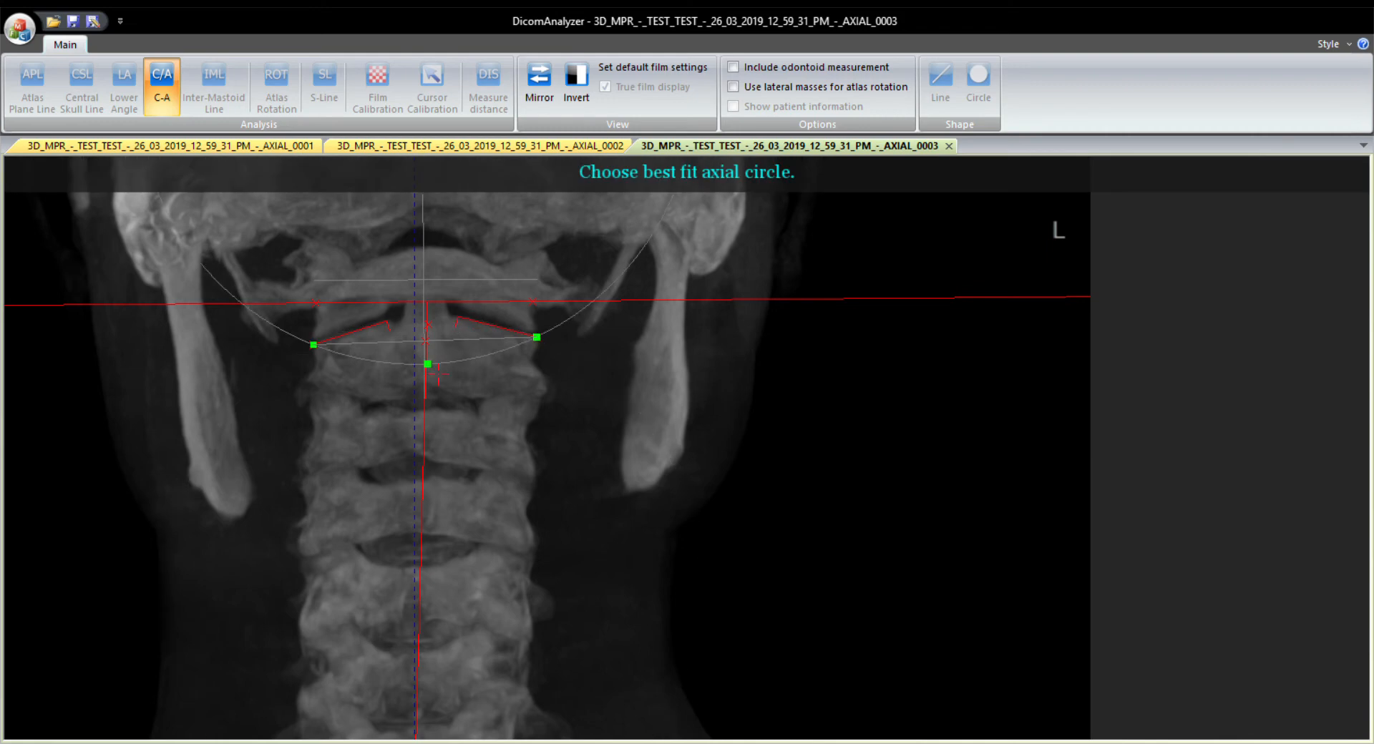
{"action": "left_click_drag", "start_coordinate": [425, 338], "coordinate": [416, 330]}
{"action": "left_click", "coordinate": [416, 332]}
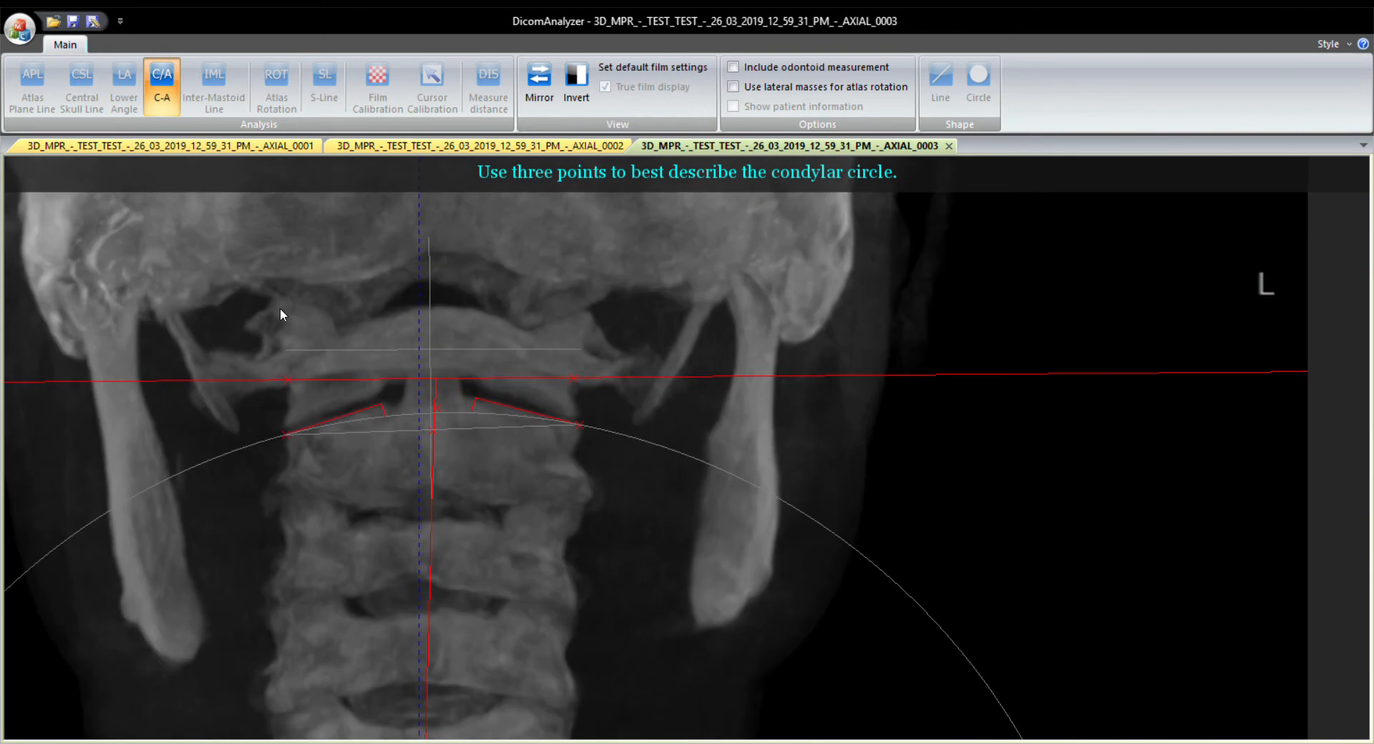
Define the condylar circle with three points so that its lower arc runs along the skull base just above the atlas.
{"action": "left_click", "coordinate": [278, 288]}
{"action": "left_click", "coordinate": [732, 312]}
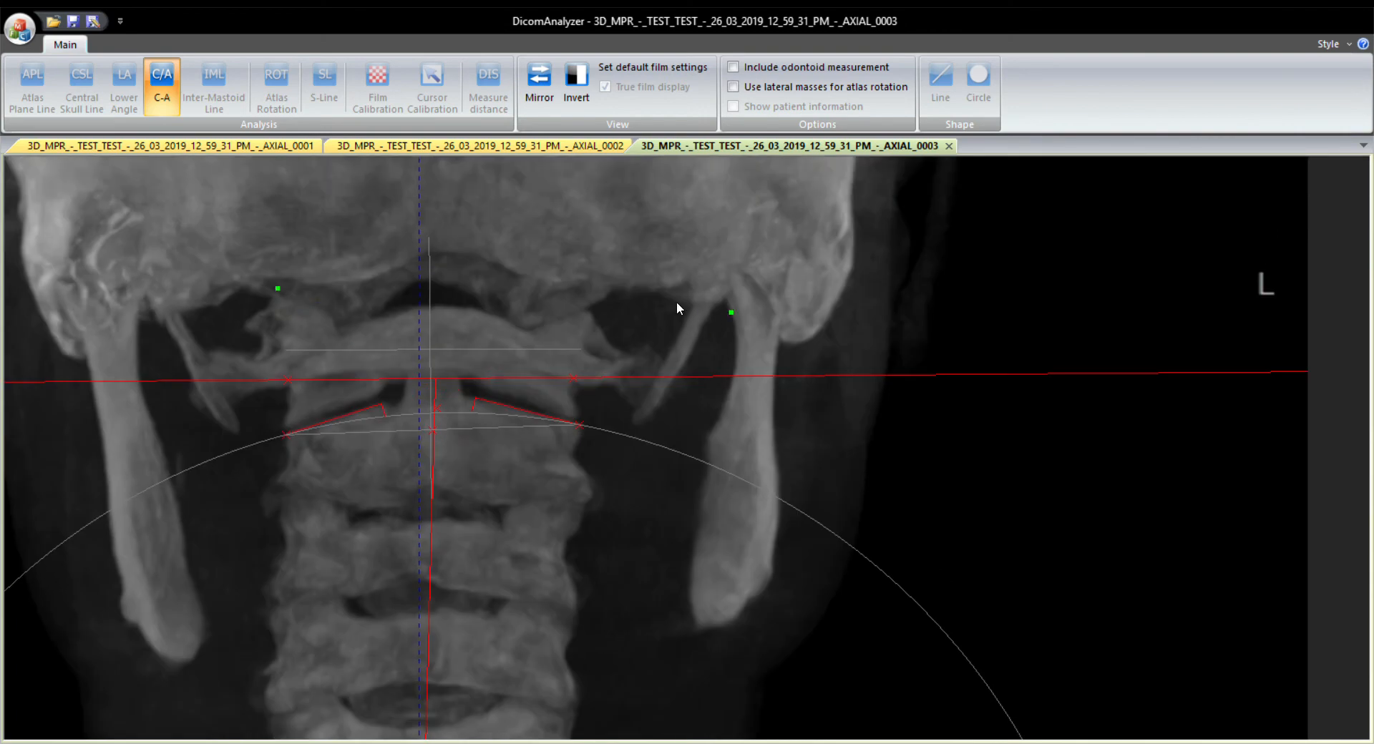
{"action": "left_click_drag", "start_coordinate": [613, 310], "coordinate": [610, 309]}
{"action": "left_click_drag", "start_coordinate": [530, 330], "coordinate": [479, 337]}
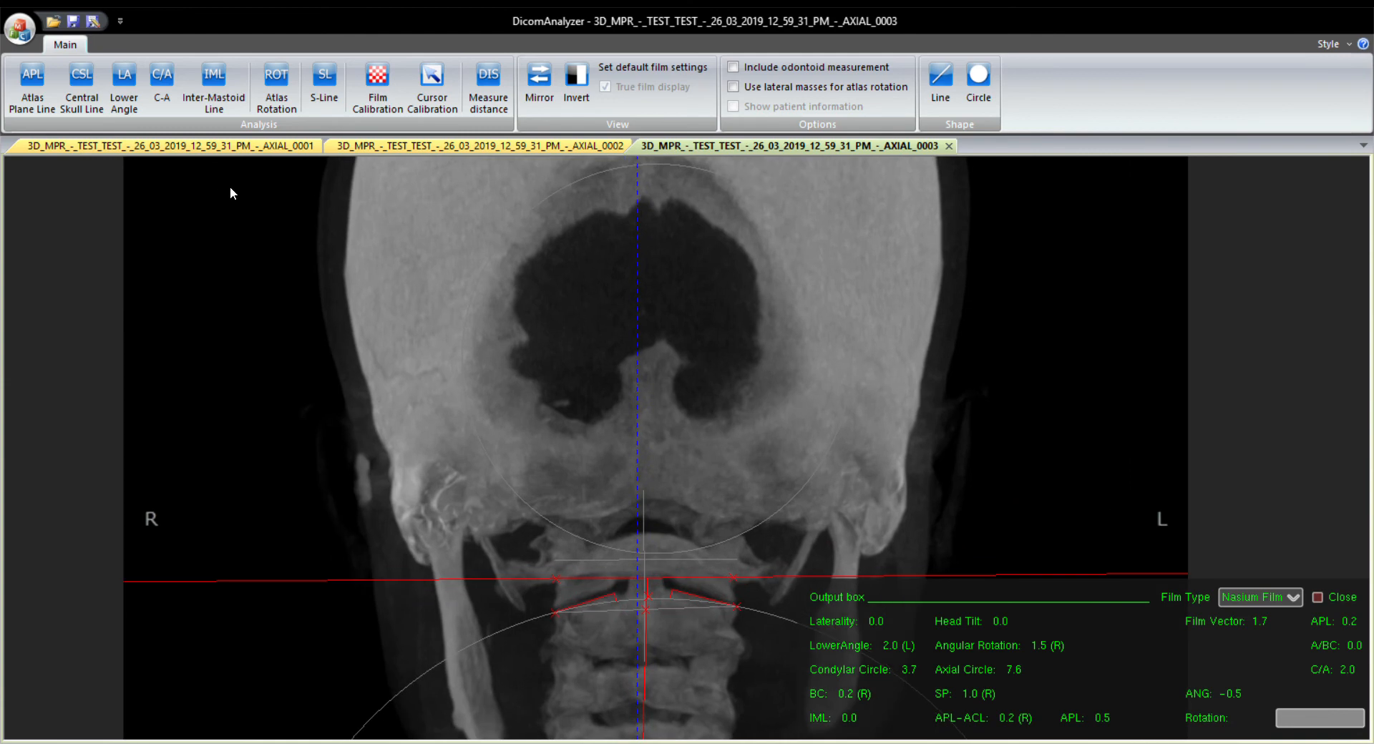
Start the Central Skull Line and trace the lower part of the left skull edge upward from above the mastoid.
{"action": "left_click", "coordinate": [82, 85]}
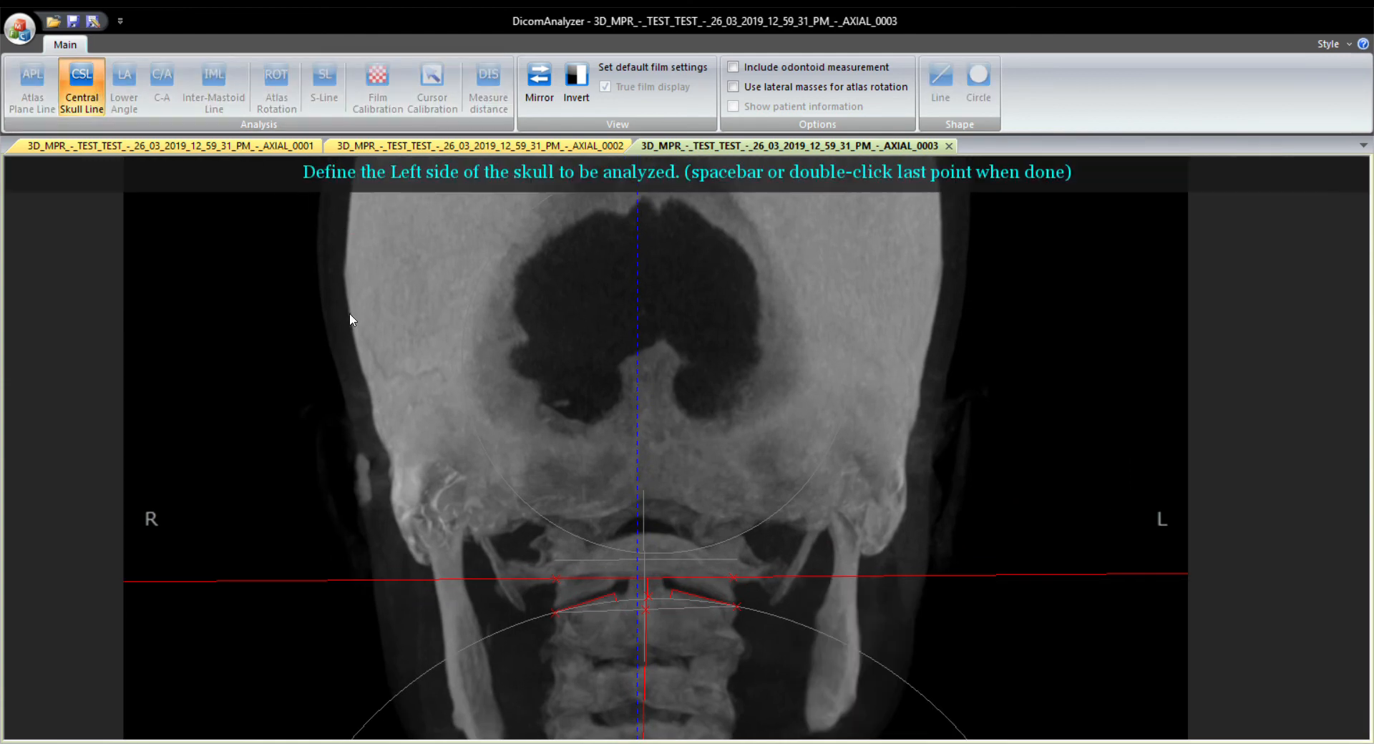
{"action": "scroll", "coordinate": [382, 419], "scroll_direction": "up", "scroll_amount": 3}
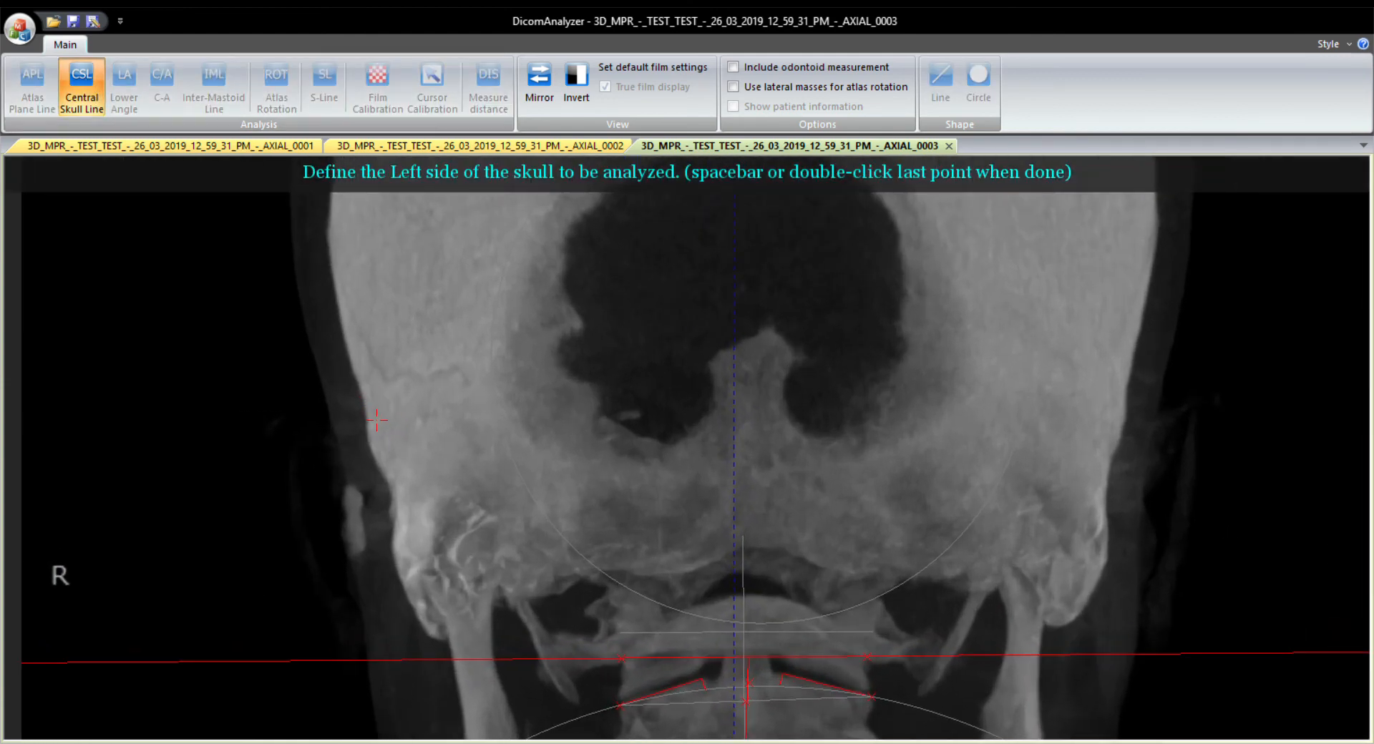
{"action": "left_click", "coordinate": [365, 408]}
{"action": "scroll", "coordinate": [363, 404], "scroll_direction": "up", "scroll_amount": 2}
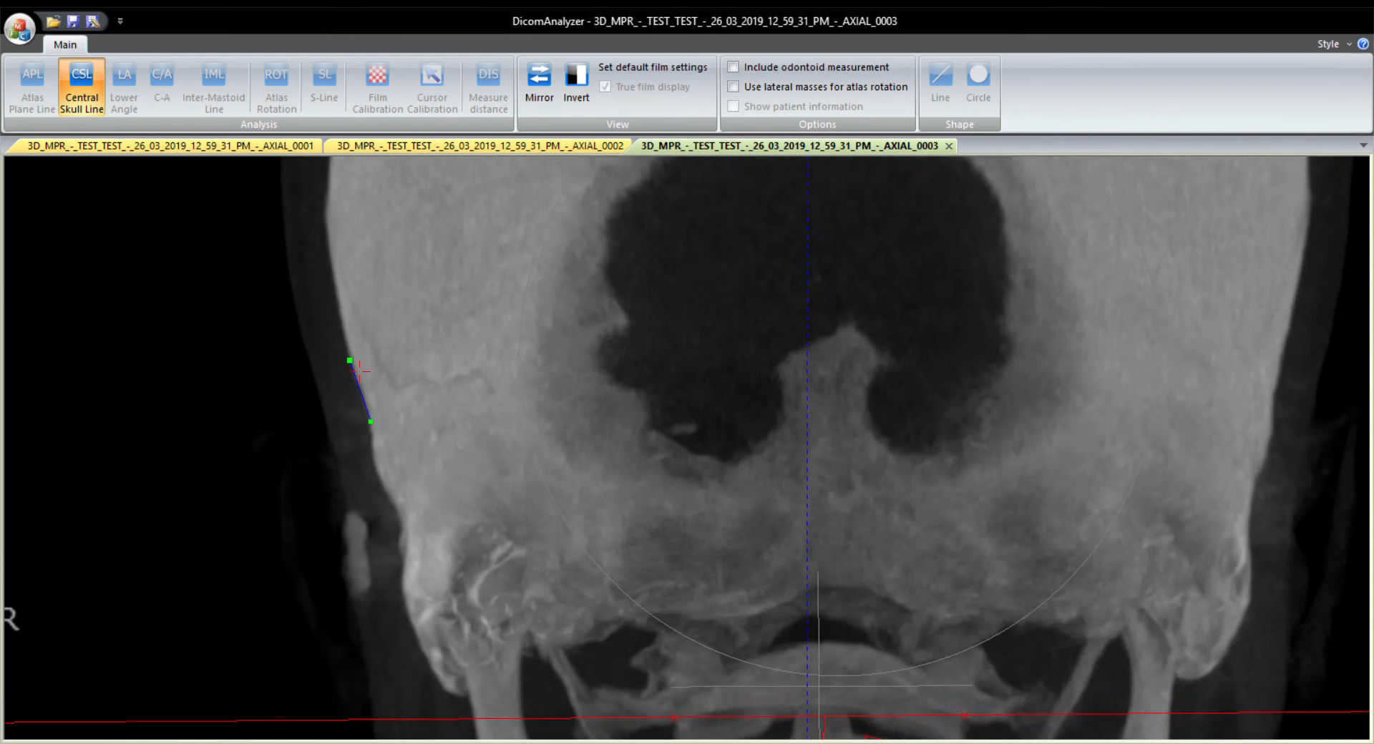
{"action": "left_click", "coordinate": [333, 234]}
{"action": "scroll", "coordinate": [333, 236], "scroll_direction": "up", "scroll_amount": 4}
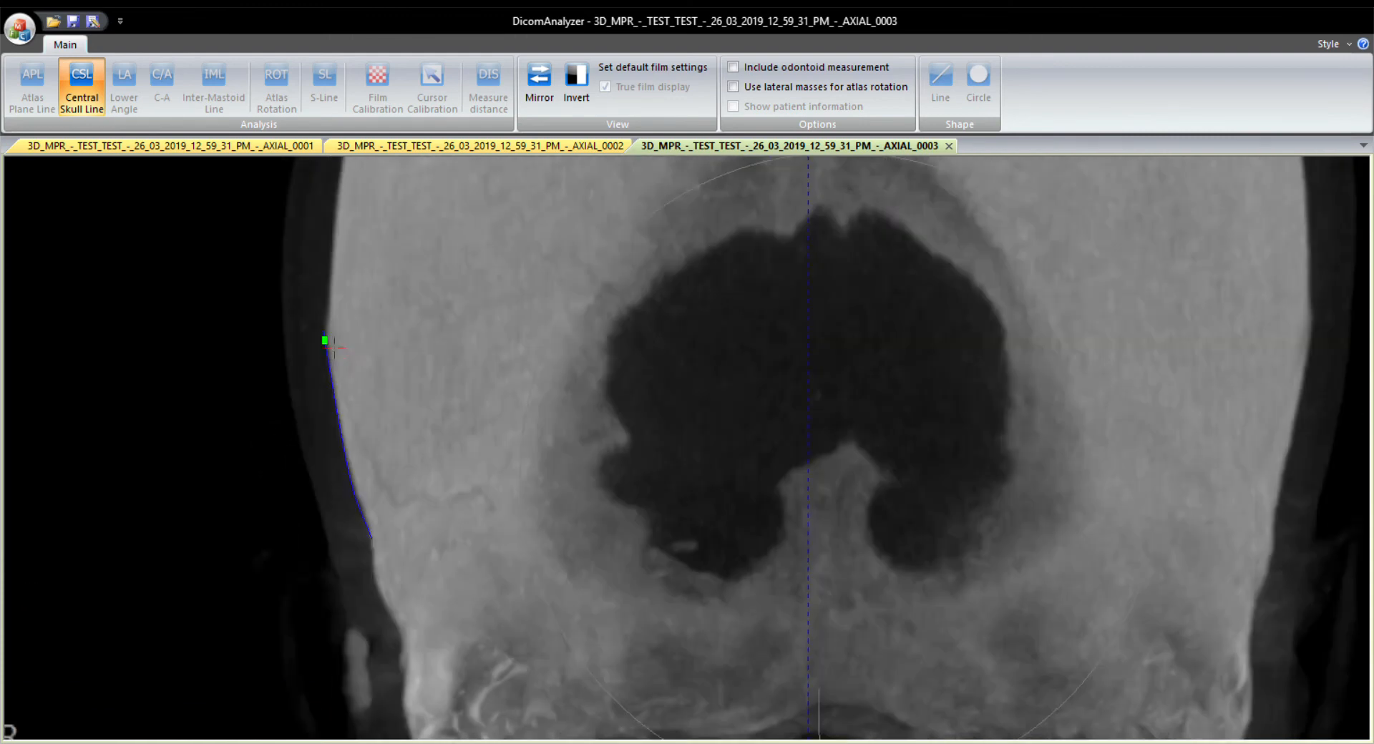
{"action": "scroll", "coordinate": [332, 424], "scroll_direction": "up", "scroll_amount": 3}
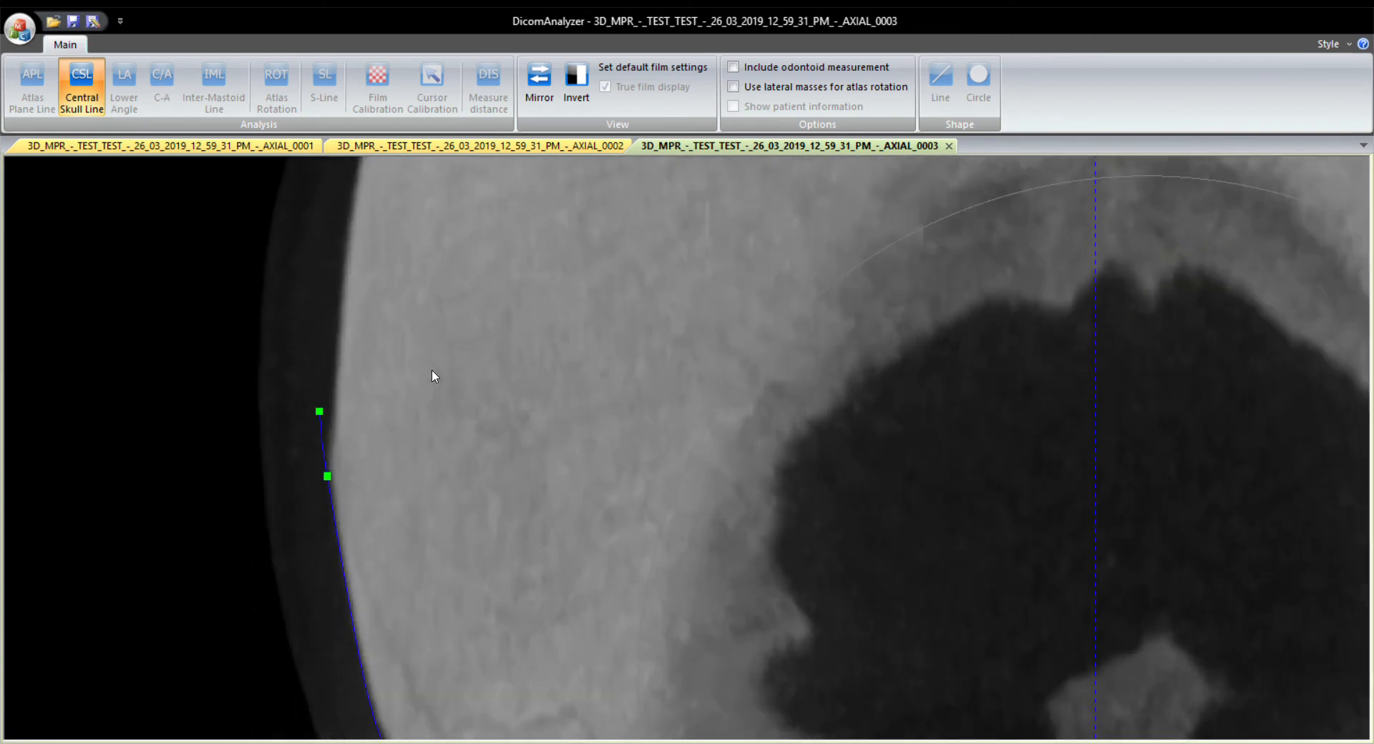
{"action": "left_click", "coordinate": [448, 386]}
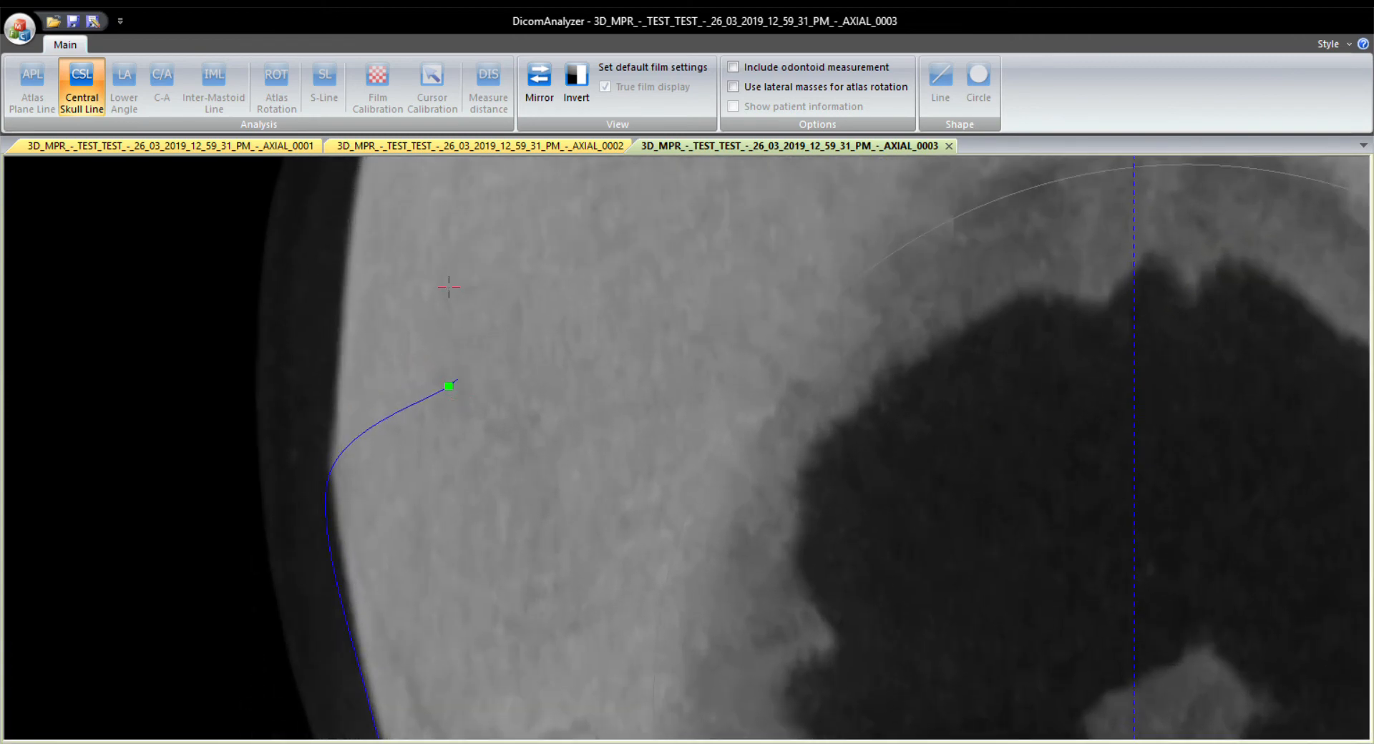
{"action": "left_click", "coordinate": [429, 264]}
{"action": "left_click", "coordinate": [355, 230]}
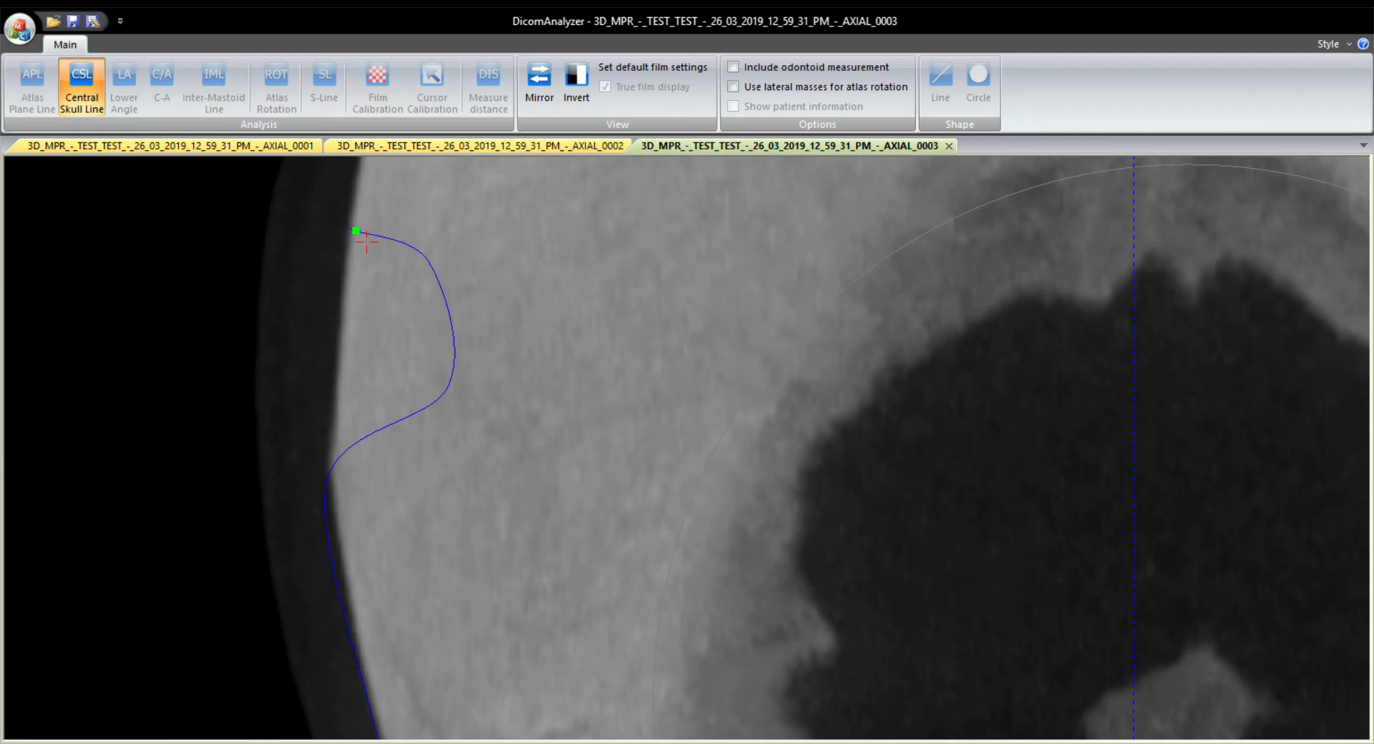
{"action": "key", "text": "ctrl+z"}
{"action": "key", "text": "ctrl+z"}
{"action": "key", "text": "ctrl+z"}
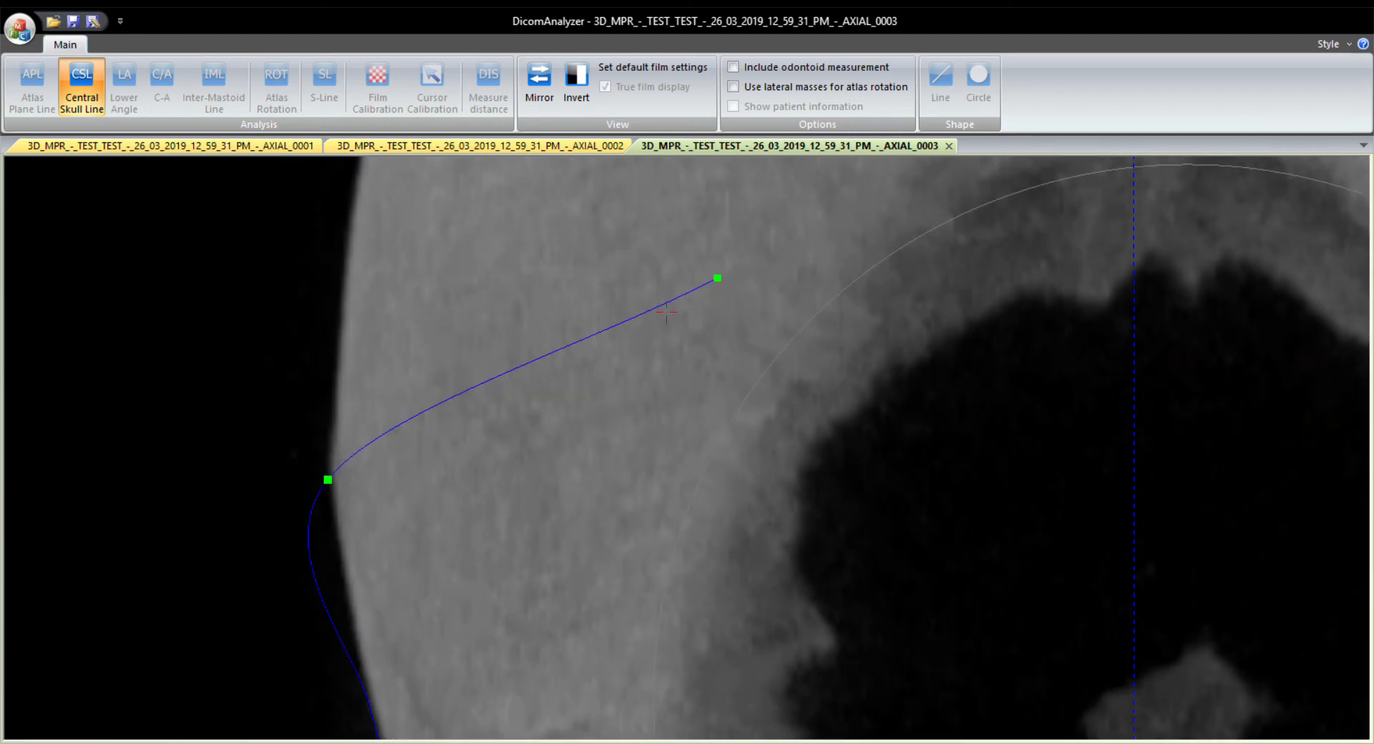
Continue tracing the left skull edge upward to the curve near the top of the head and finish the left-side outline.
{"action": "left_click_drag", "start_coordinate": [330, 329], "coordinate": [299, 339]}
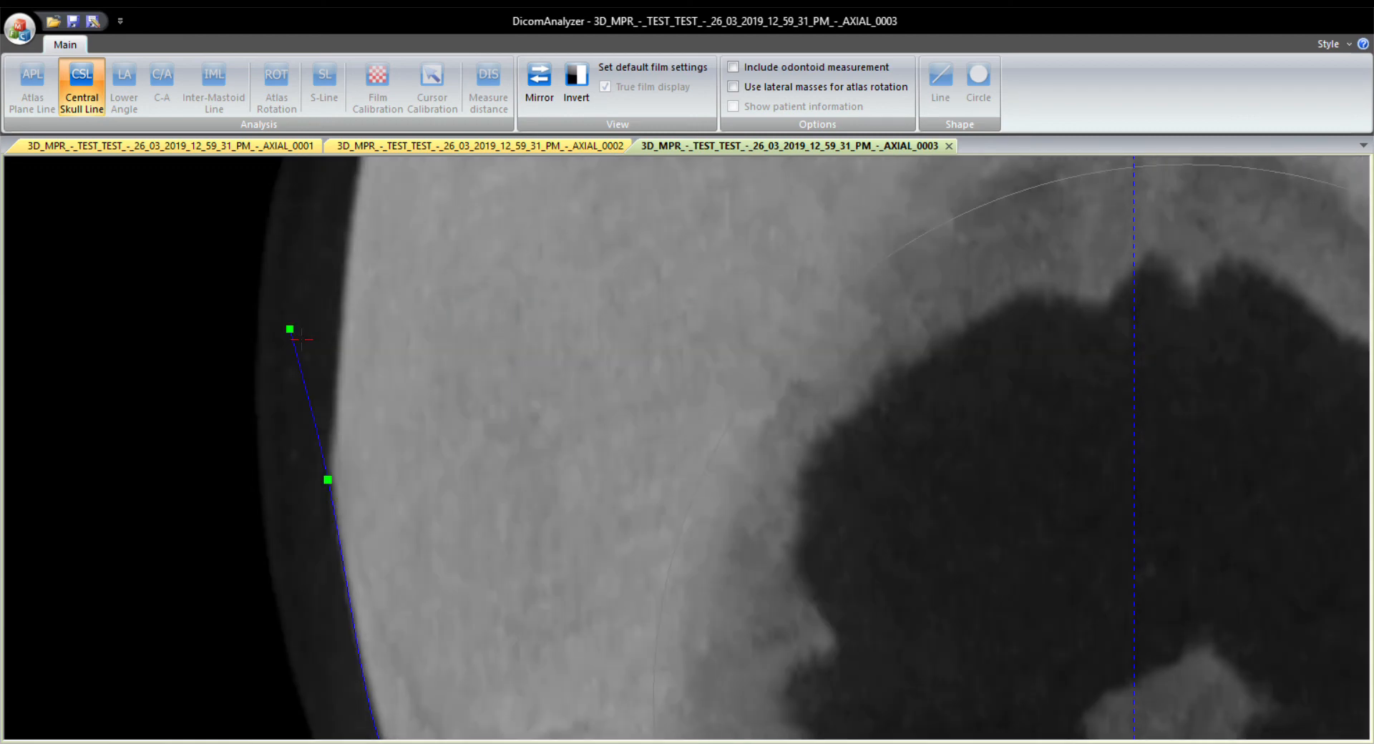
{"action": "left_click", "coordinate": [349, 363]}
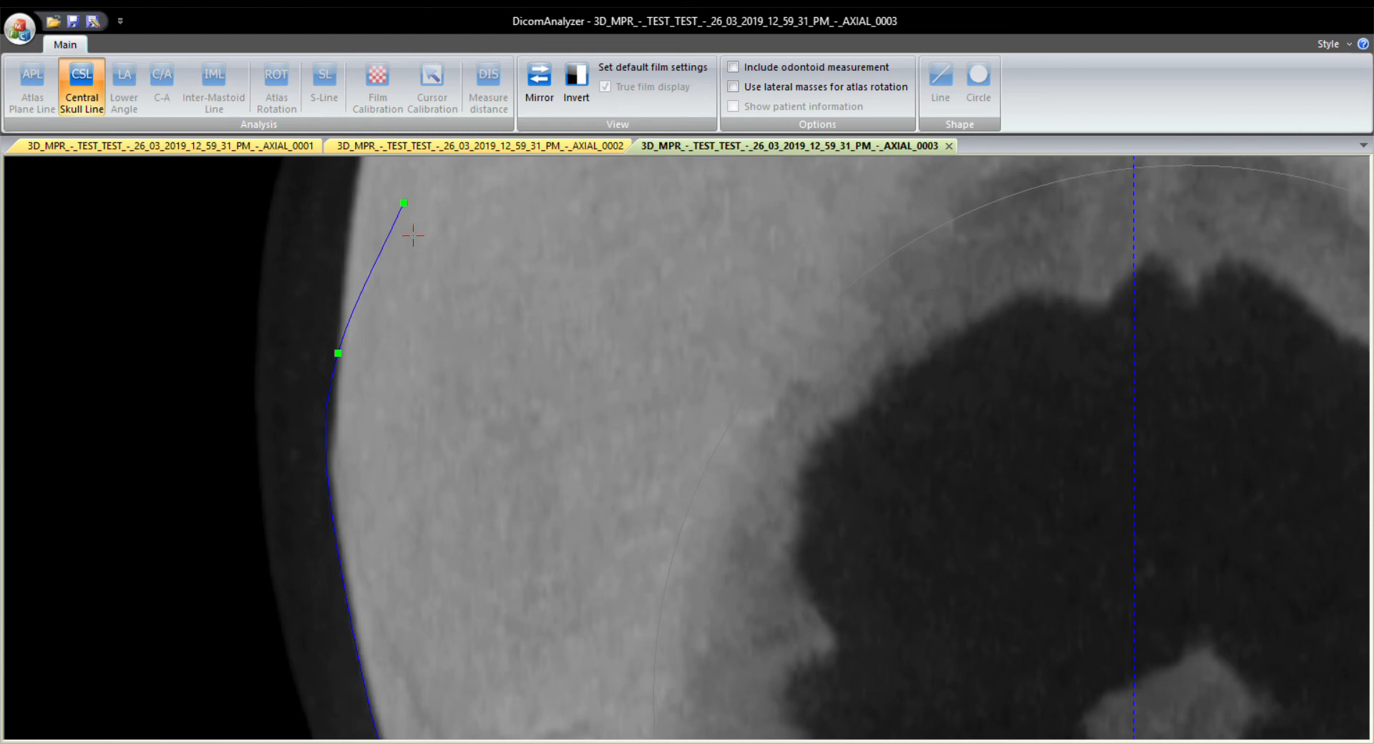
{"action": "scroll", "coordinate": [413, 234], "scroll_direction": "up", "scroll_amount": 3}
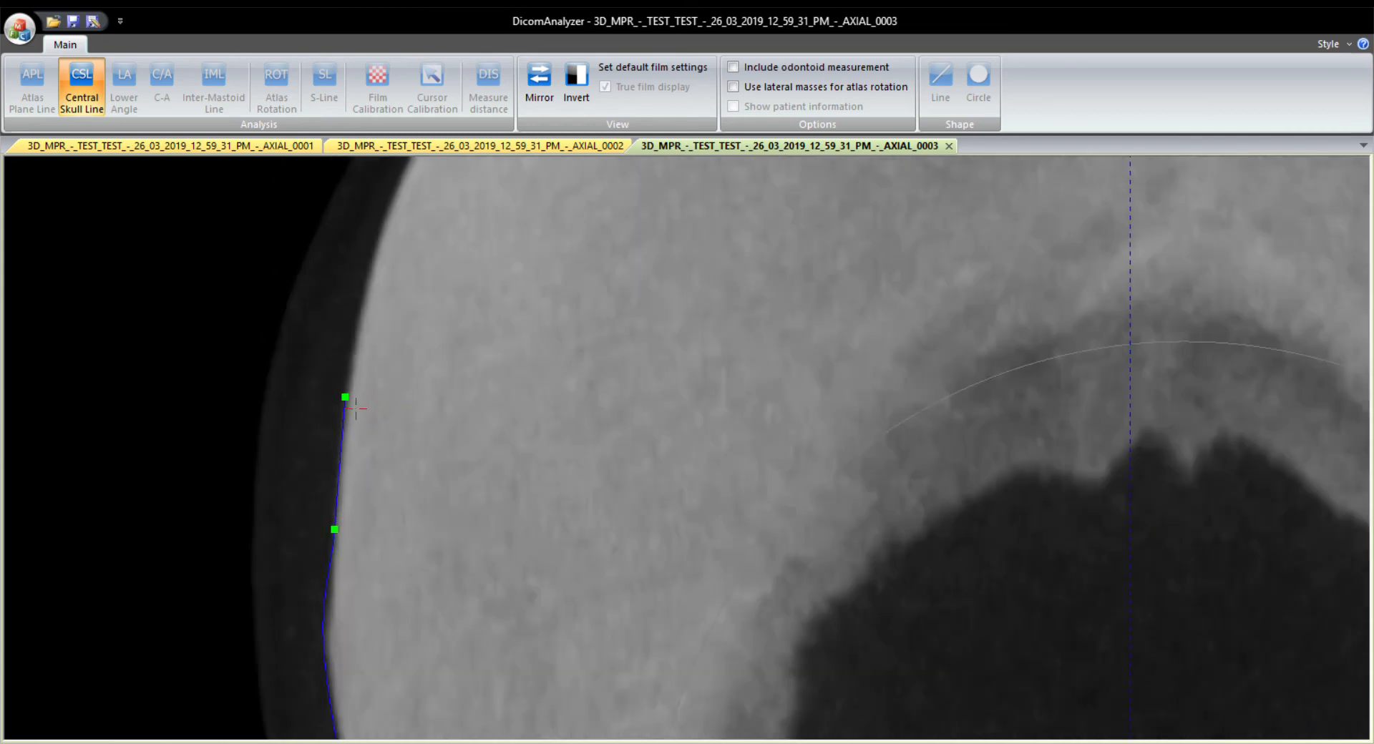
{"action": "left_click", "coordinate": [356, 408]}
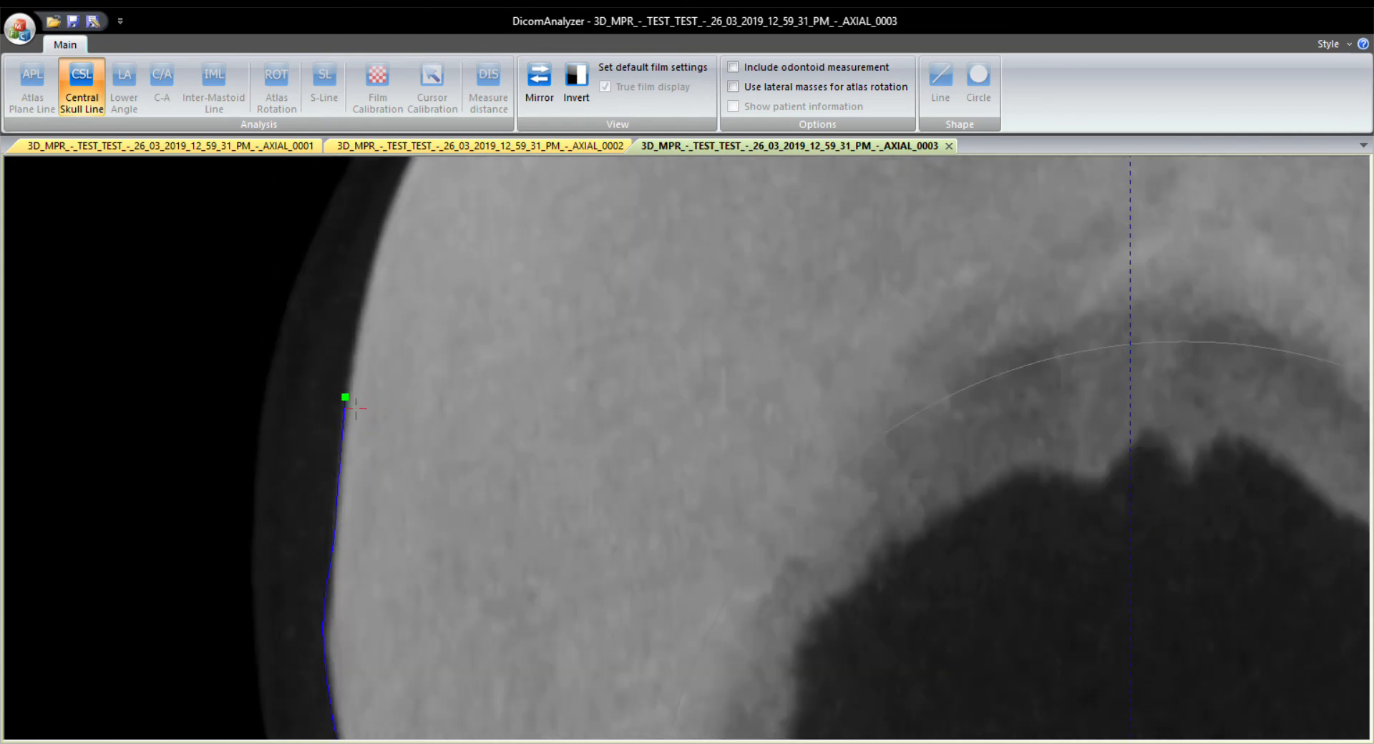
{"action": "left_click", "coordinate": [377, 288]}
{"action": "left_click", "coordinate": [404, 201]}
{"action": "left_click_drag", "start_coordinate": [391, 212], "coordinate": [324, 413]}
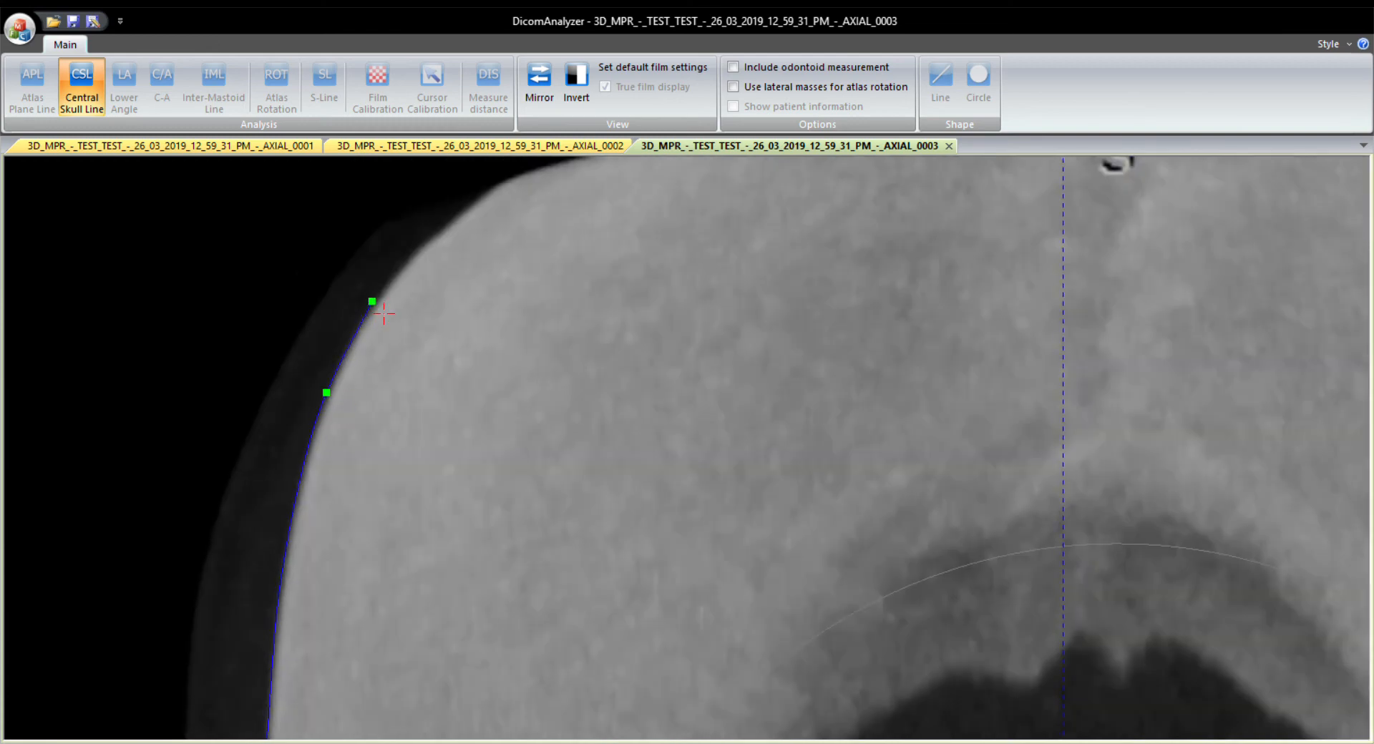
{"action": "left_click", "coordinate": [384, 314]}
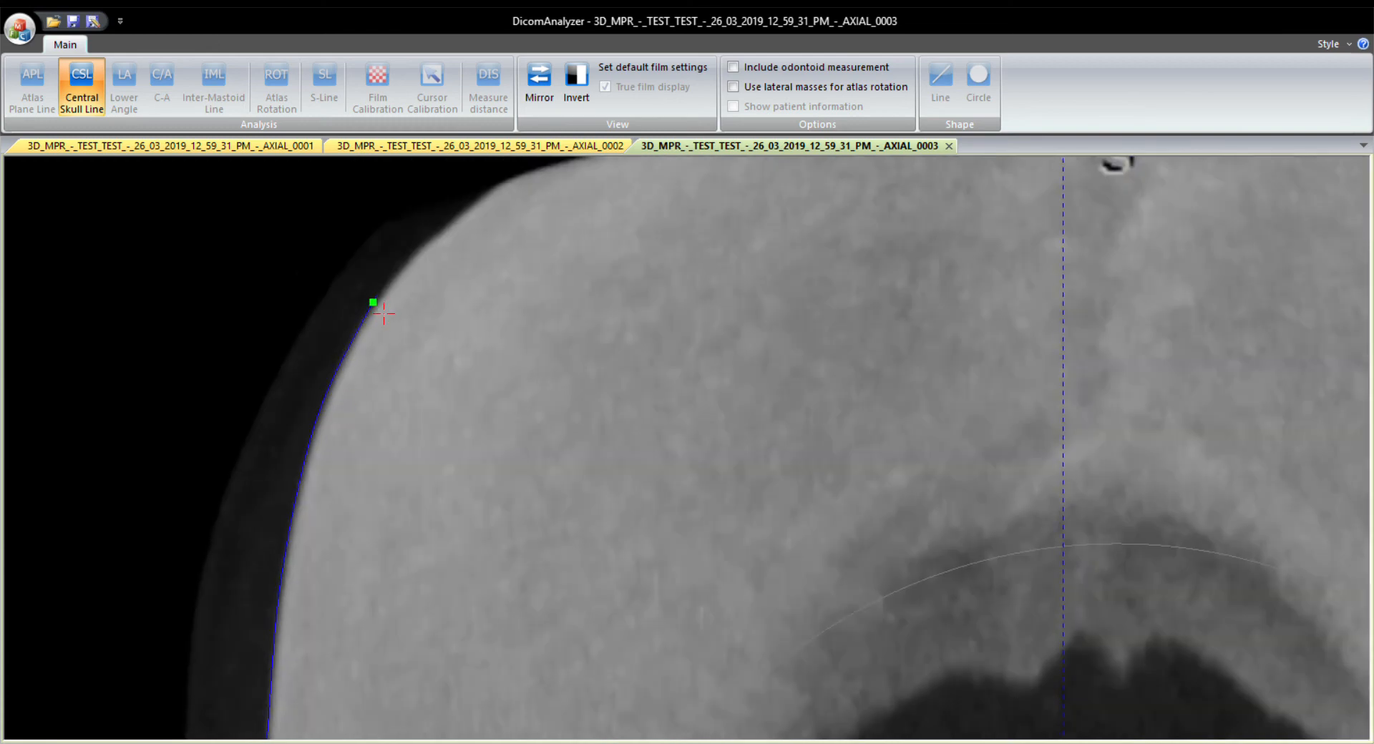
{"action": "left_click", "coordinate": [431, 254]}
{"action": "double_click", "coordinate": [487, 213]}
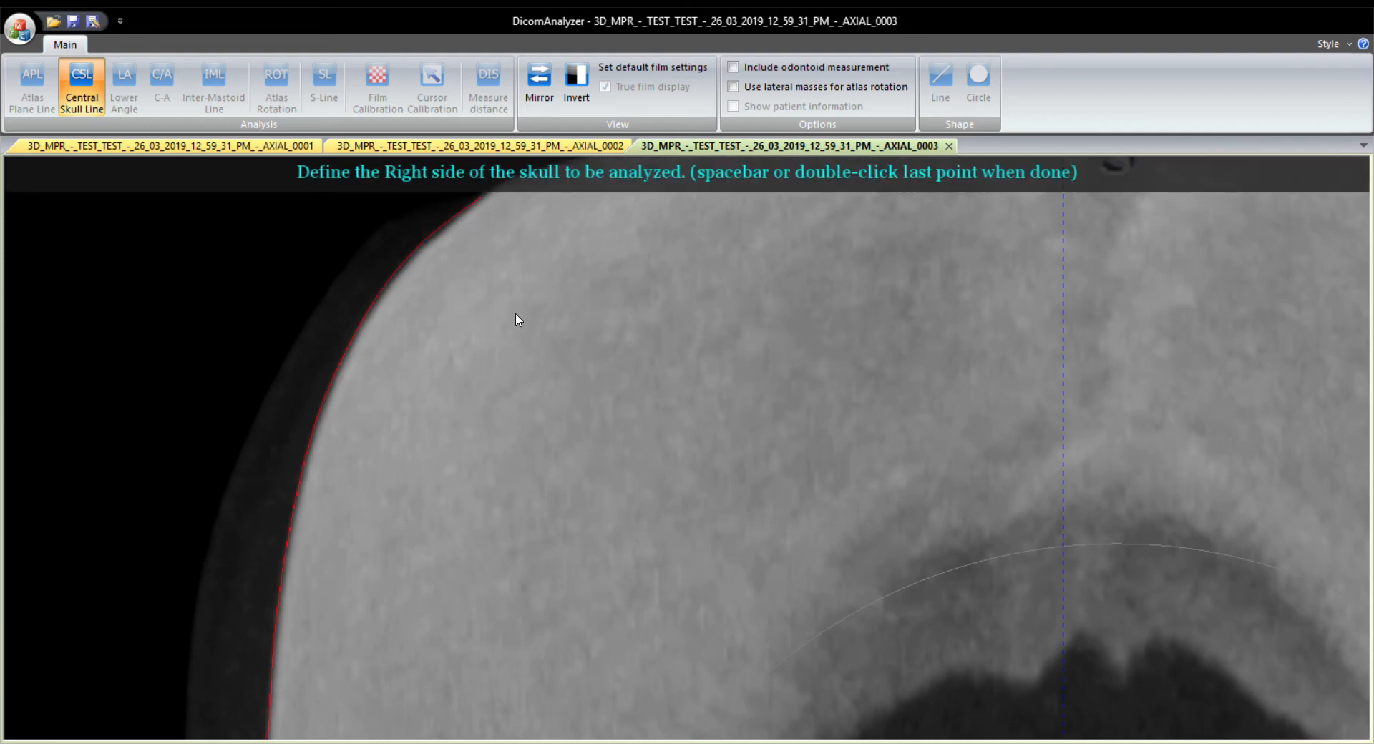
Trace the lower part of the right skull edge upward, starting above the mastoid.
{"action": "scroll", "coordinate": [541, 343], "scroll_direction": "down", "scroll_amount": 1}
{"action": "scroll", "coordinate": [540, 343], "scroll_direction": "down", "scroll_amount": 2}
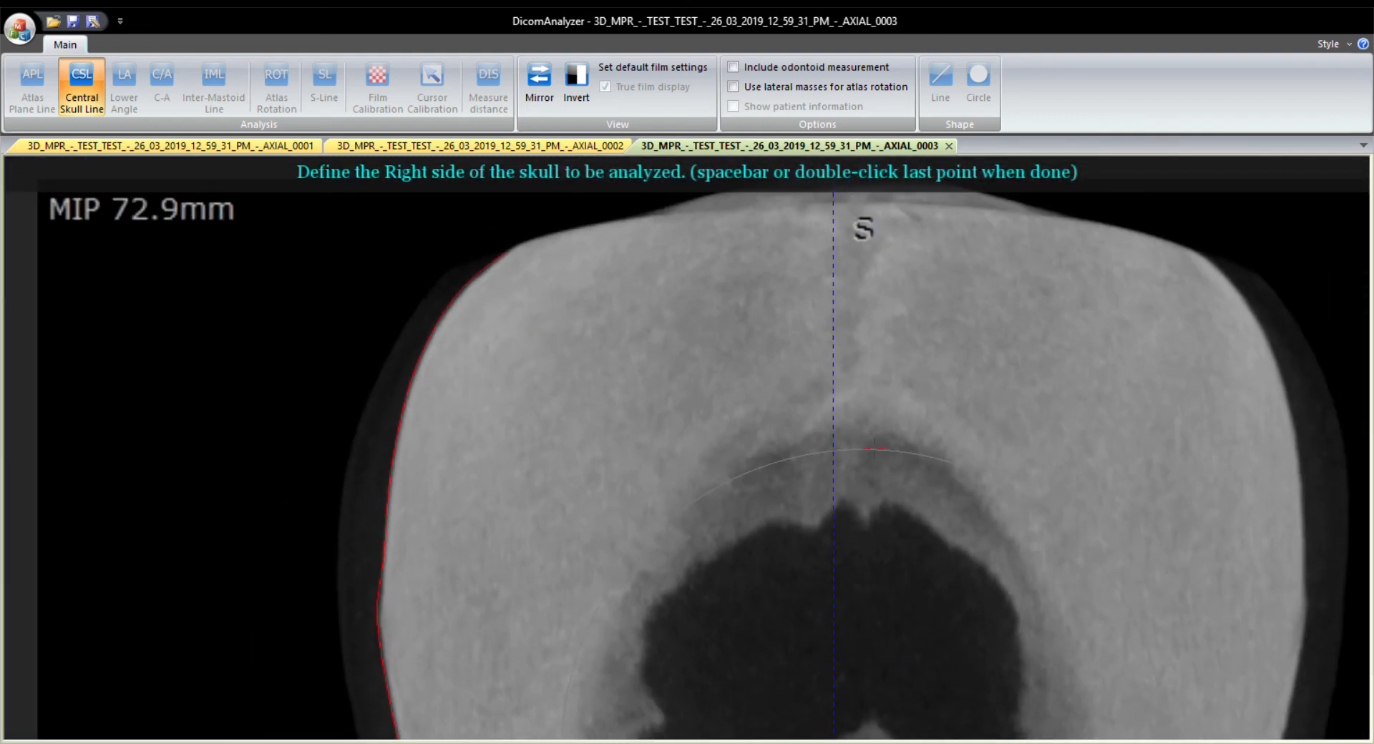
{"action": "left_click_drag", "start_coordinate": [1037, 607], "coordinate": [564, 330]}
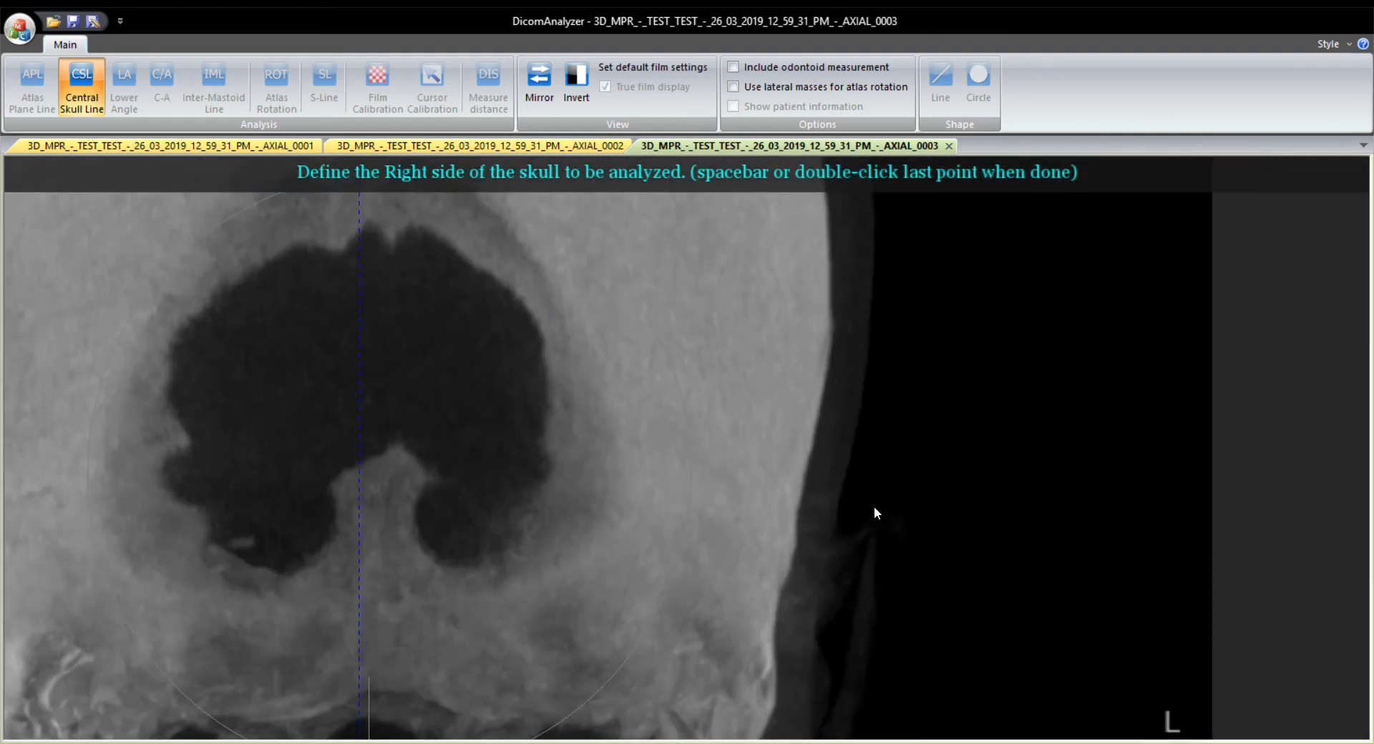
{"action": "scroll", "coordinate": [781, 546], "scroll_direction": "up", "scroll_amount": 2}
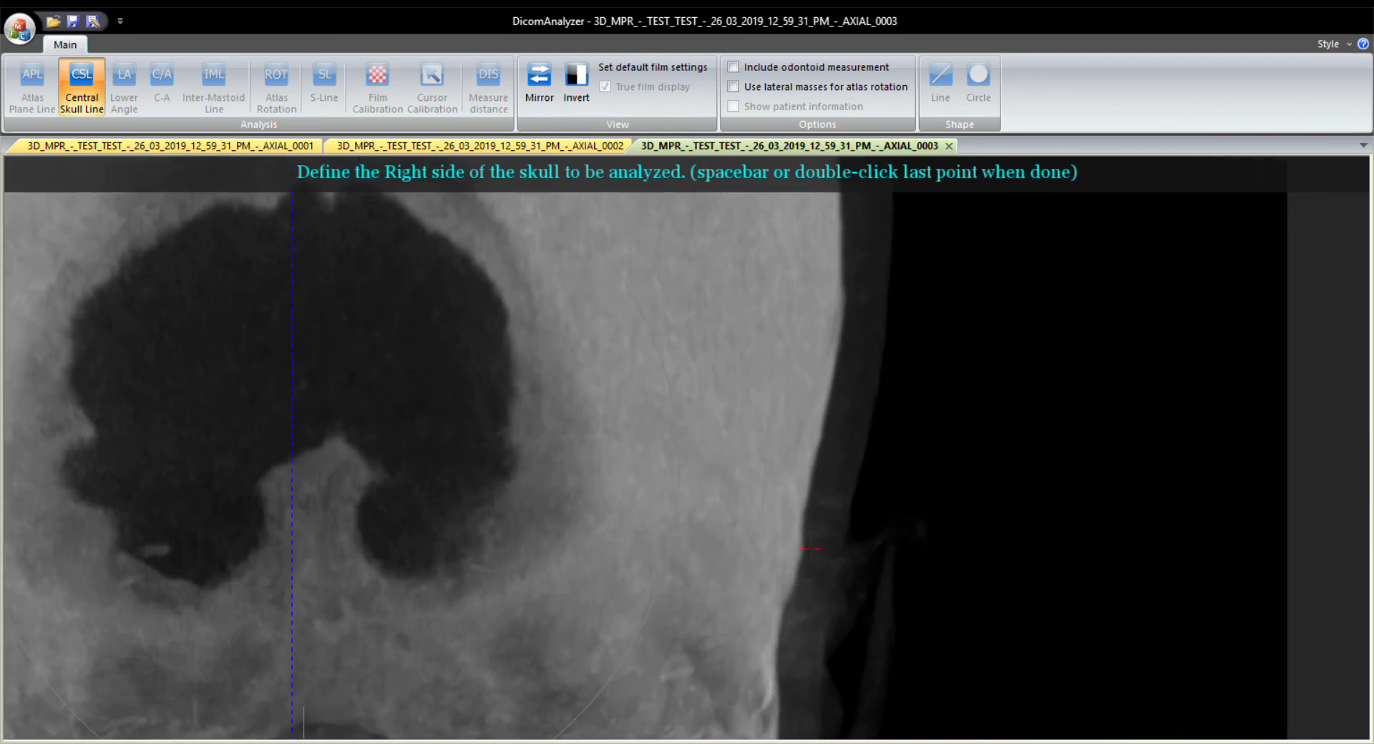
{"action": "left_click", "coordinate": [802, 536]}
{"action": "scroll", "coordinate": [810, 490], "scroll_direction": "up", "scroll_amount": 3}
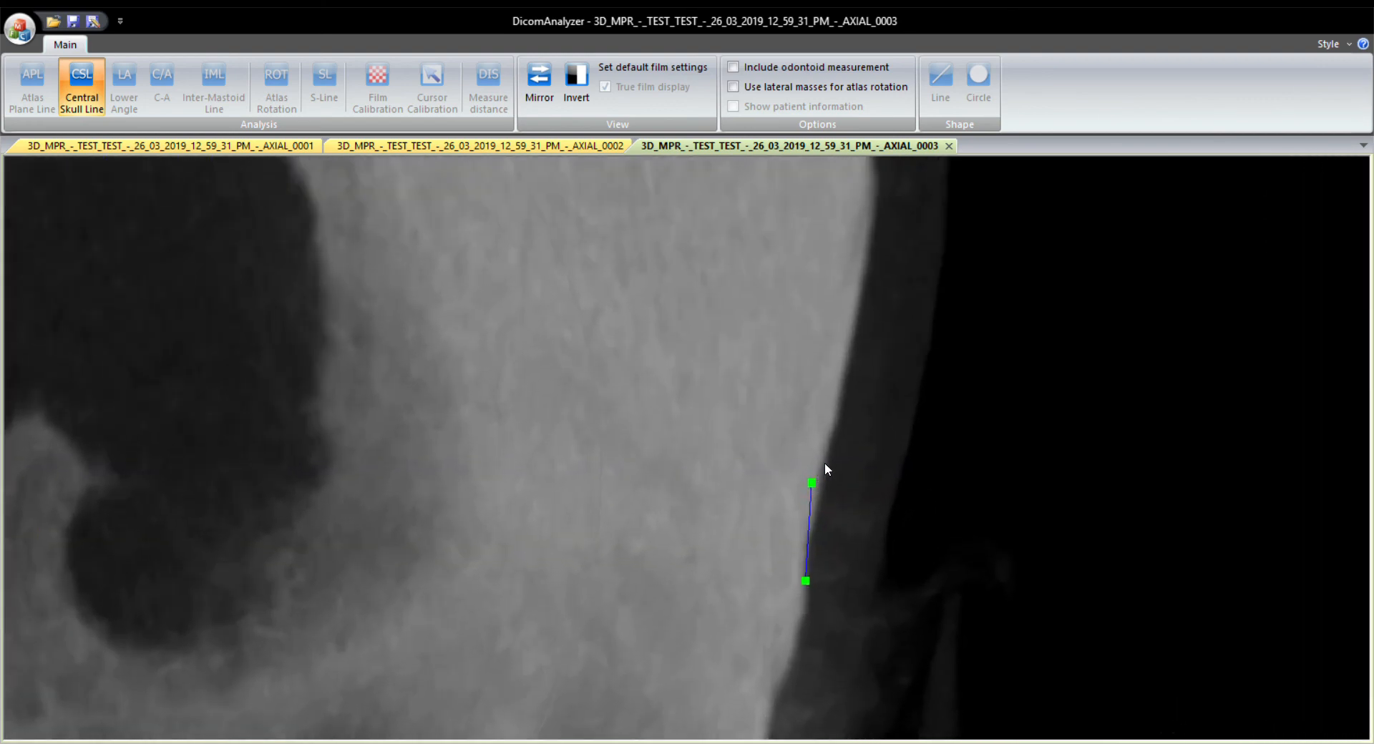
{"action": "left_click", "coordinate": [845, 422]}
{"action": "left_click", "coordinate": [840, 409]}
{"action": "left_click", "coordinate": [867, 263]}
Continue tracing the right skull edge upward to the curve near the top of the head and finish the right-side outline.
{"action": "scroll", "coordinate": [840, 447], "scroll_direction": "up", "scroll_amount": 5}
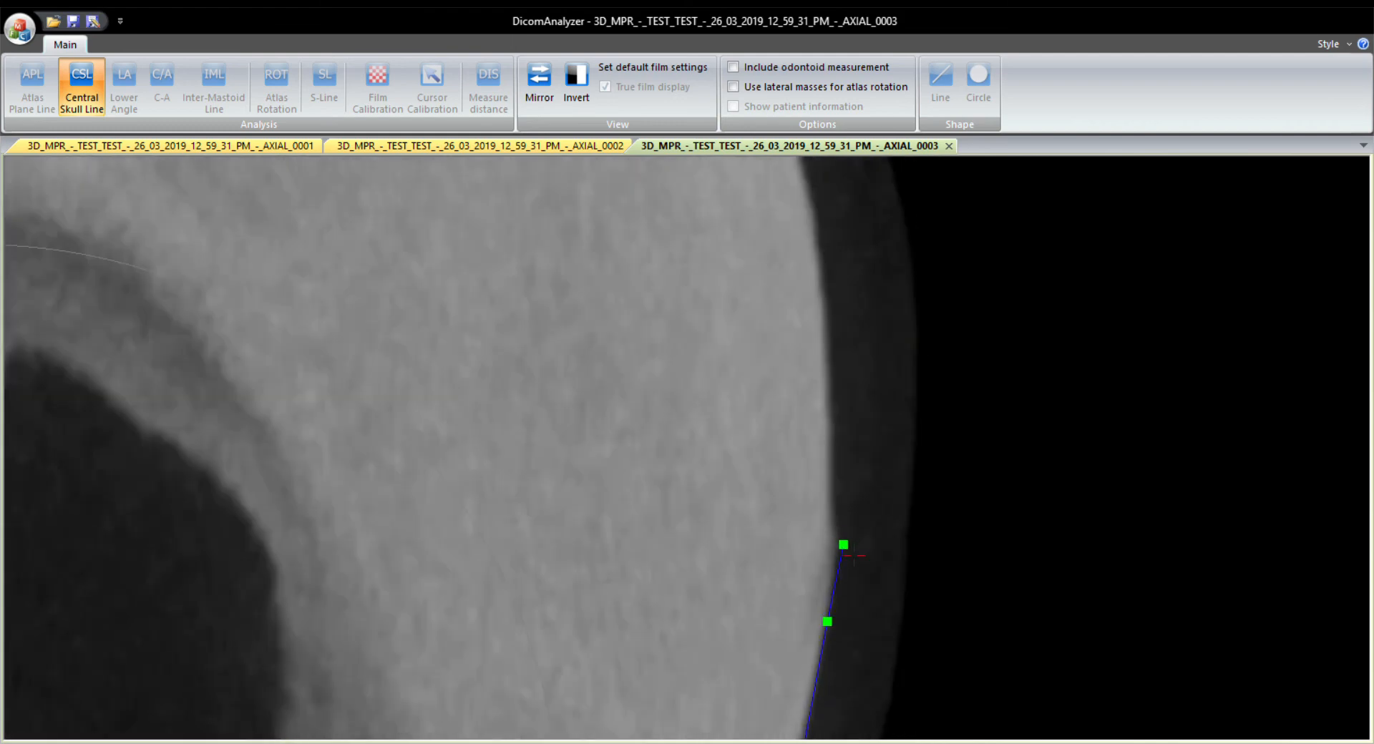
{"action": "left_click", "coordinate": [835, 546]}
{"action": "left_click", "coordinate": [843, 441]}
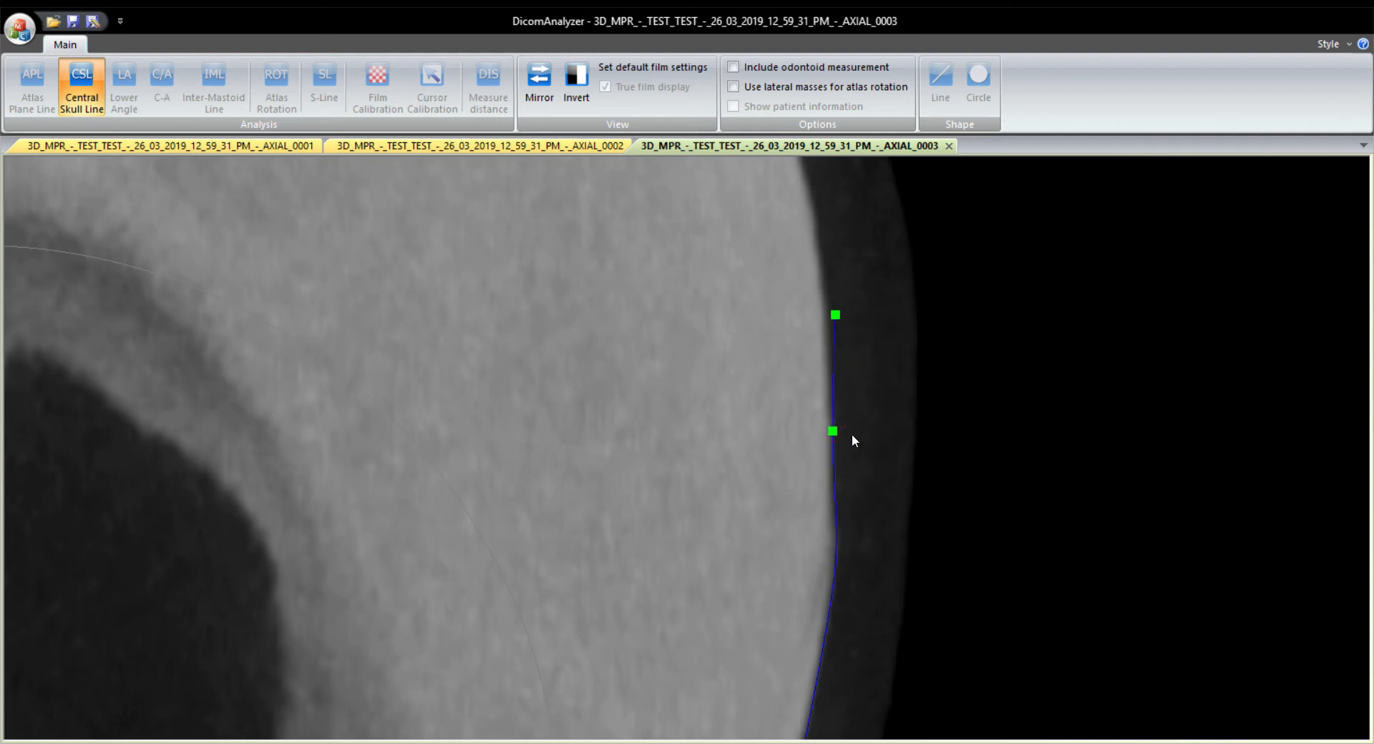
{"action": "left_click_drag", "start_coordinate": [851, 434], "coordinate": [858, 510]}
{"action": "scroll", "coordinate": [852, 483], "scroll_direction": "up", "scroll_amount": 1}
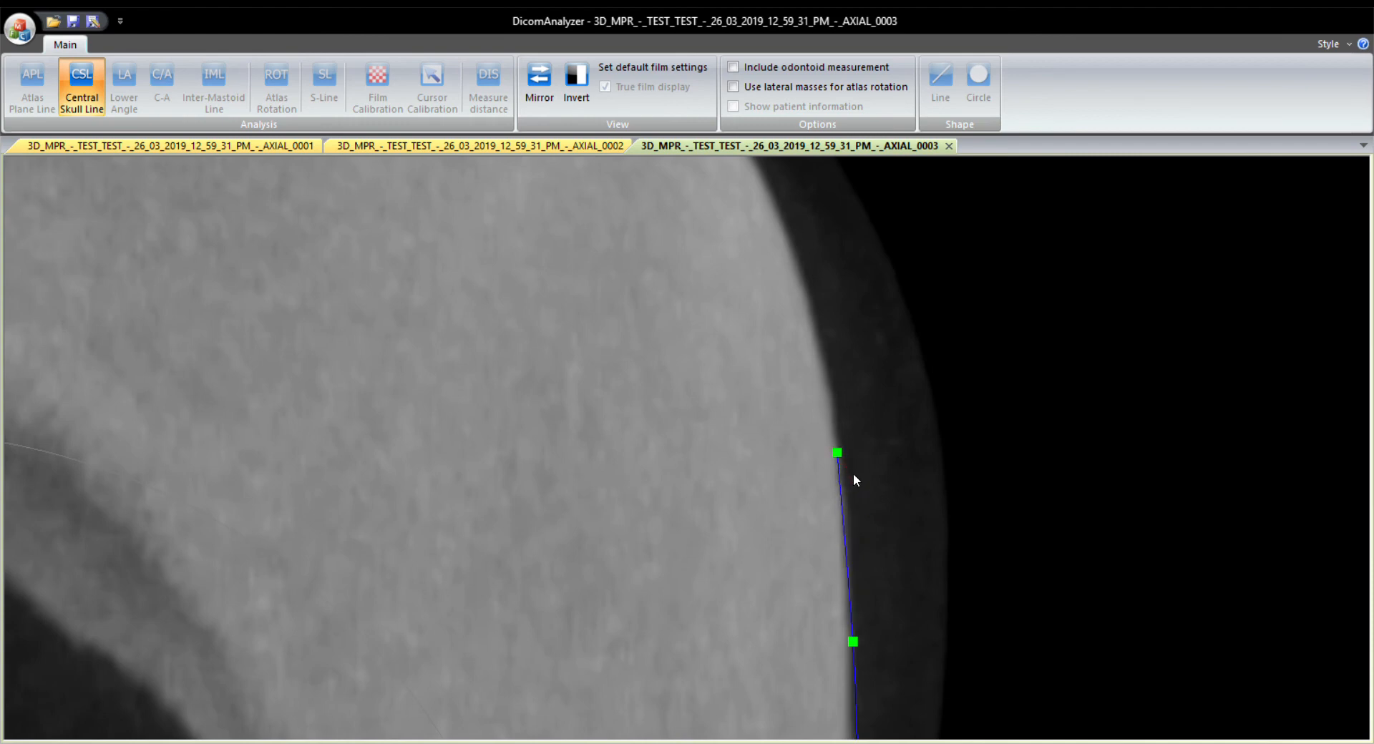
{"action": "left_click", "coordinate": [856, 514]}
{"action": "left_click", "coordinate": [828, 372]}
{"action": "left_click", "coordinate": [802, 268]}
{"action": "left_click_drag", "start_coordinate": [875, 409], "coordinate": [885, 441]}
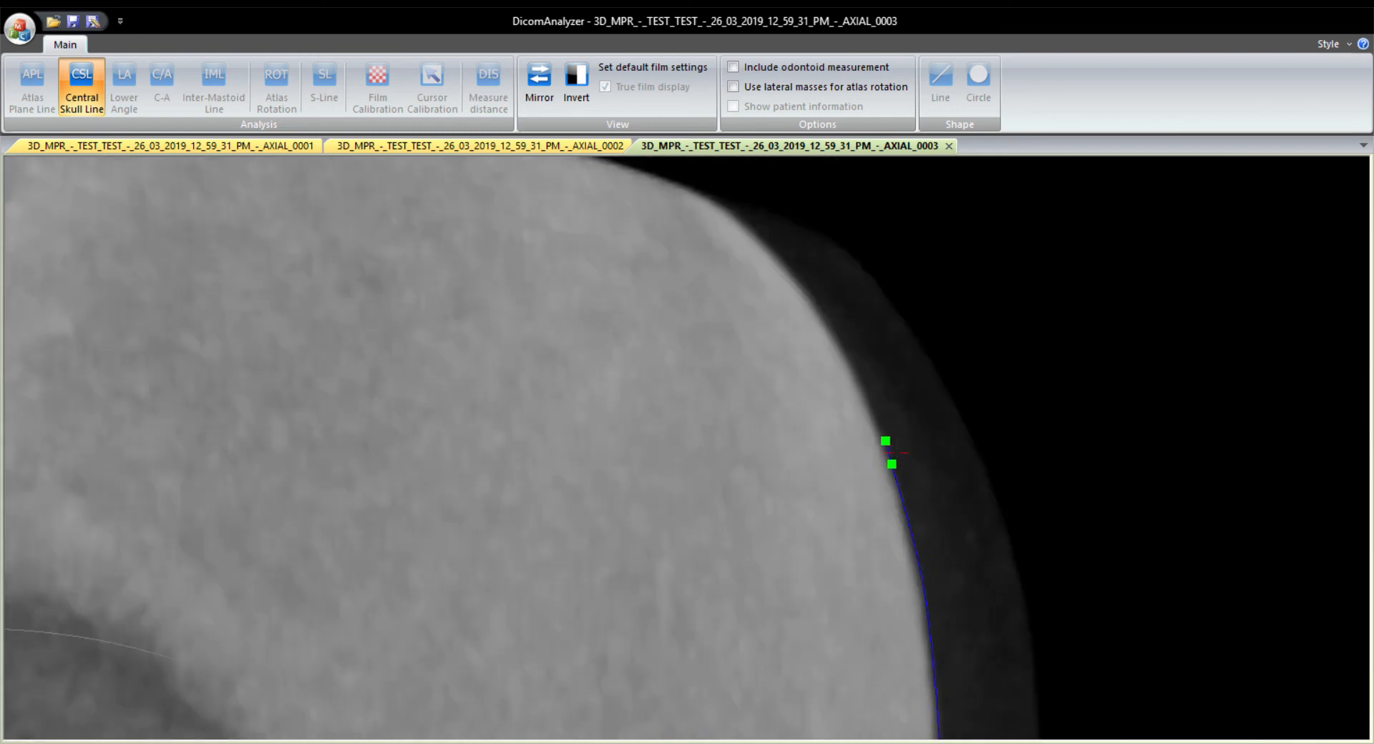
{"action": "left_click", "coordinate": [859, 378]}
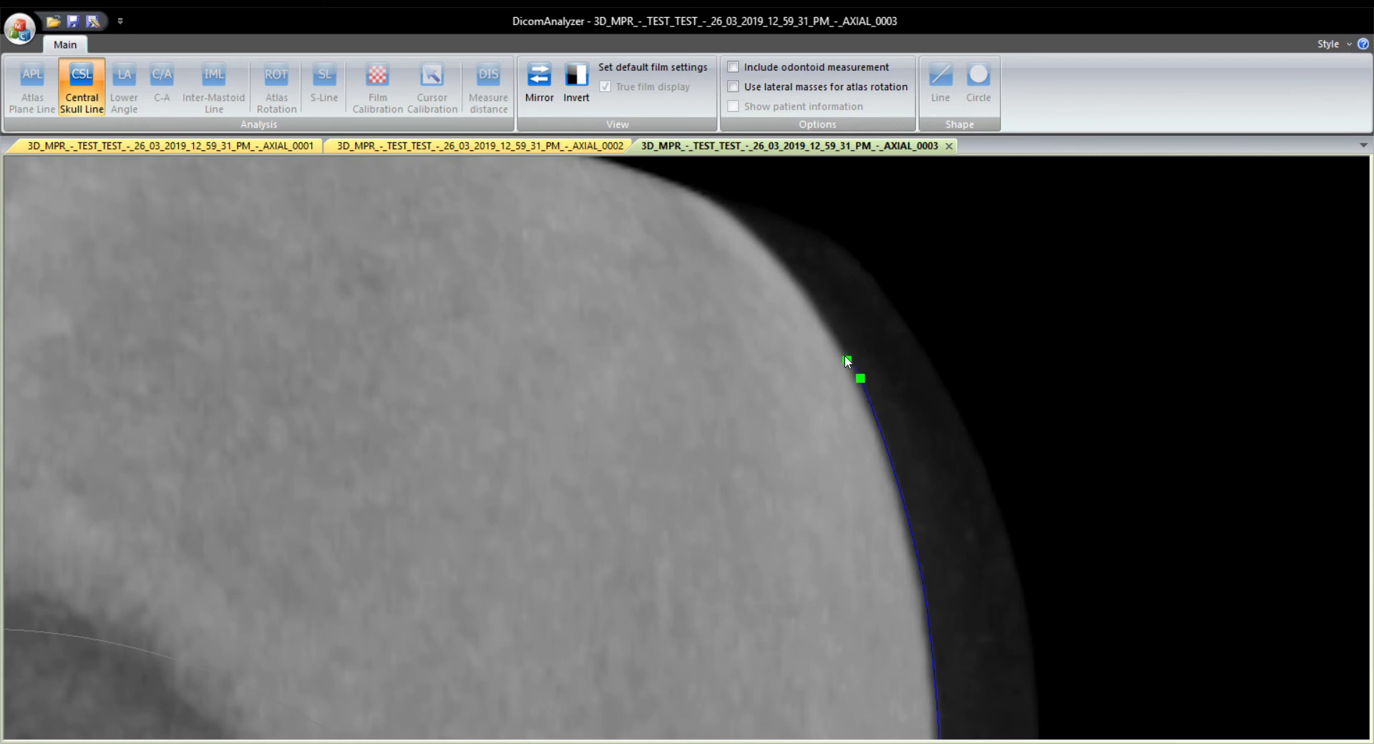
{"action": "left_click", "coordinate": [807, 293]}
{"action": "left_click", "coordinate": [755, 231]}
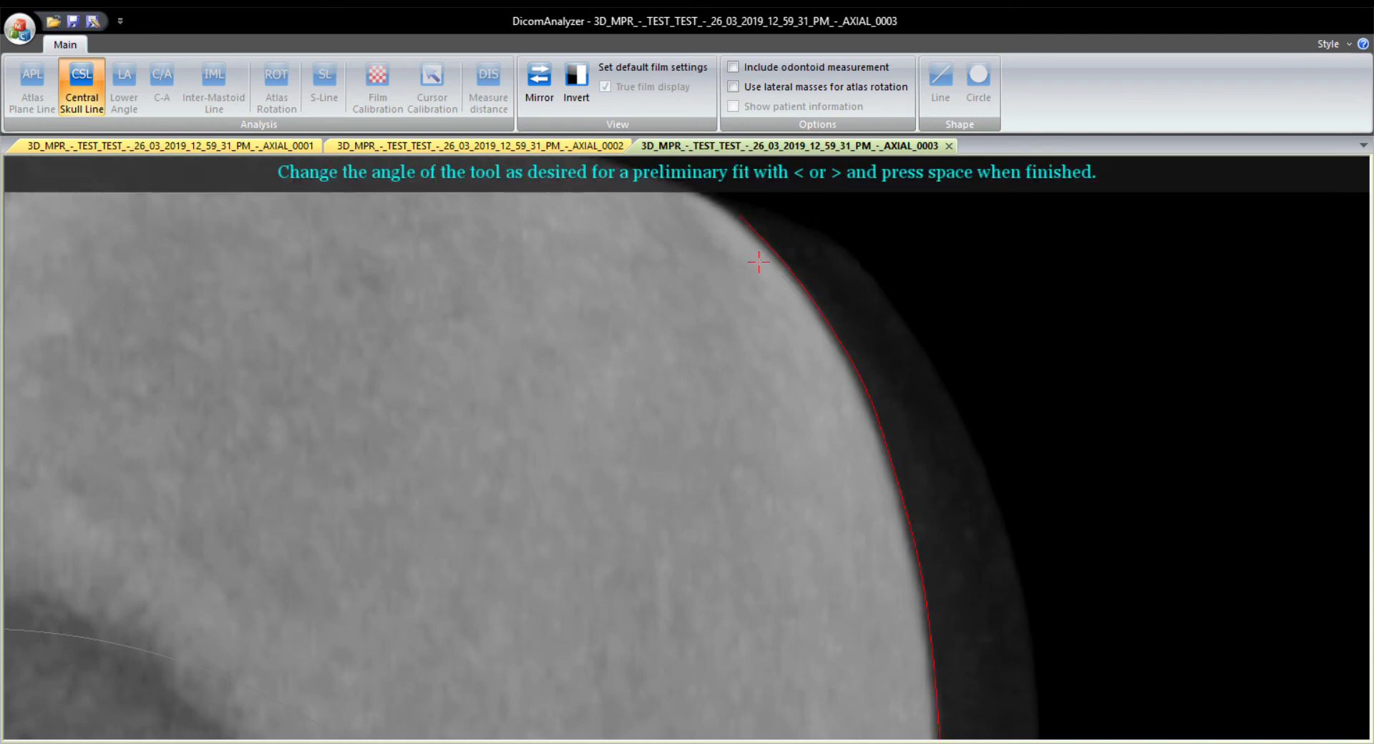
Tilt the Central Skull Line analysis tool slightly clockwise for a preliminary fit between the two traced skull edges.
{"action": "scroll", "coordinate": [765, 379], "scroll_direction": "down", "scroll_amount": 7}
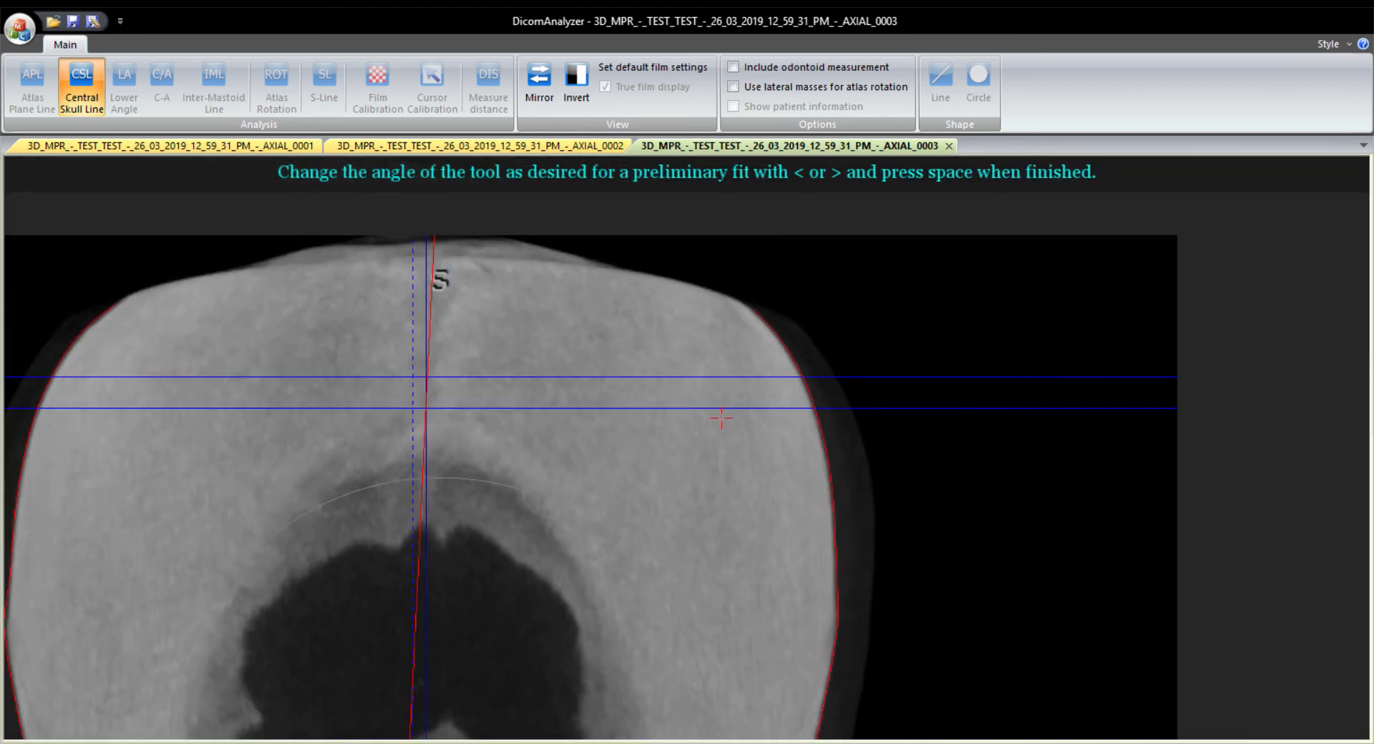
{"action": "scroll", "coordinate": [721, 418], "scroll_direction": "down", "scroll_amount": 3}
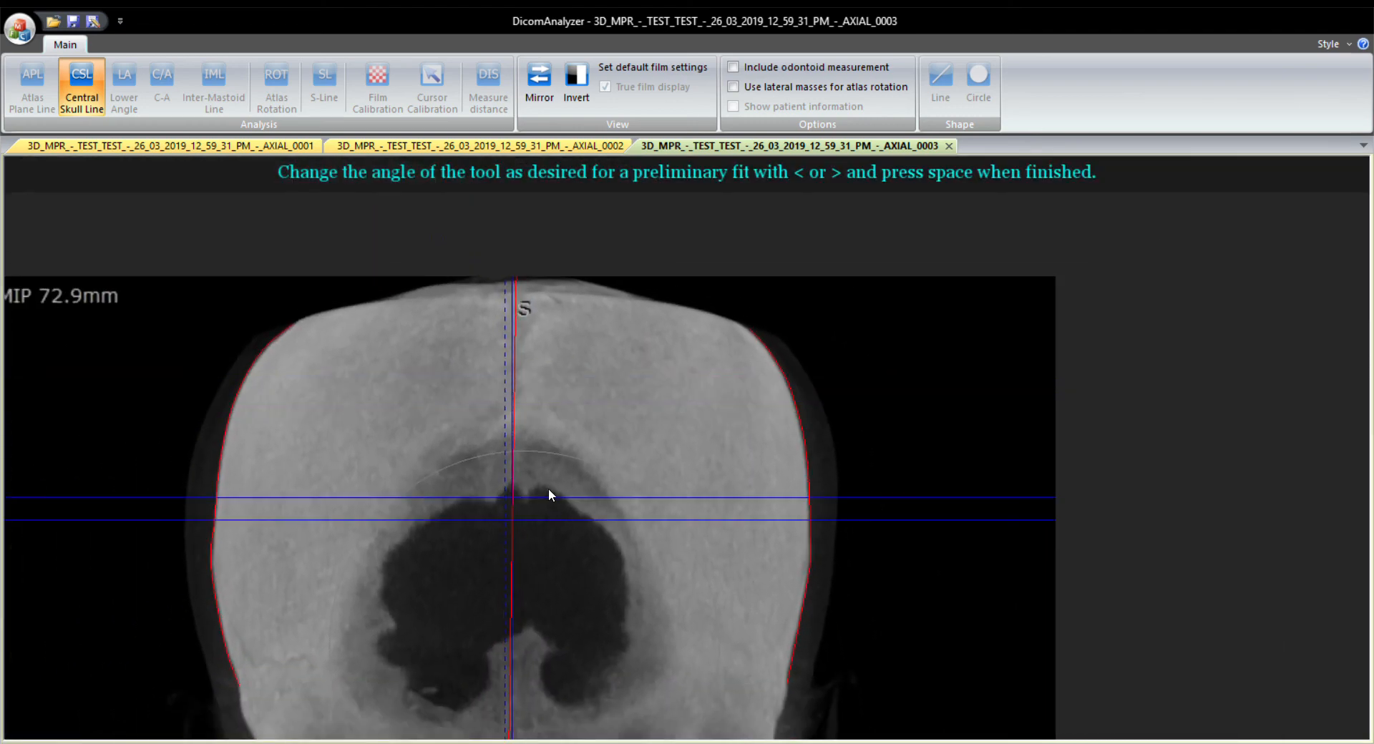
{"action": "left_click_drag", "start_coordinate": [548, 488], "coordinate": [603, 395]}
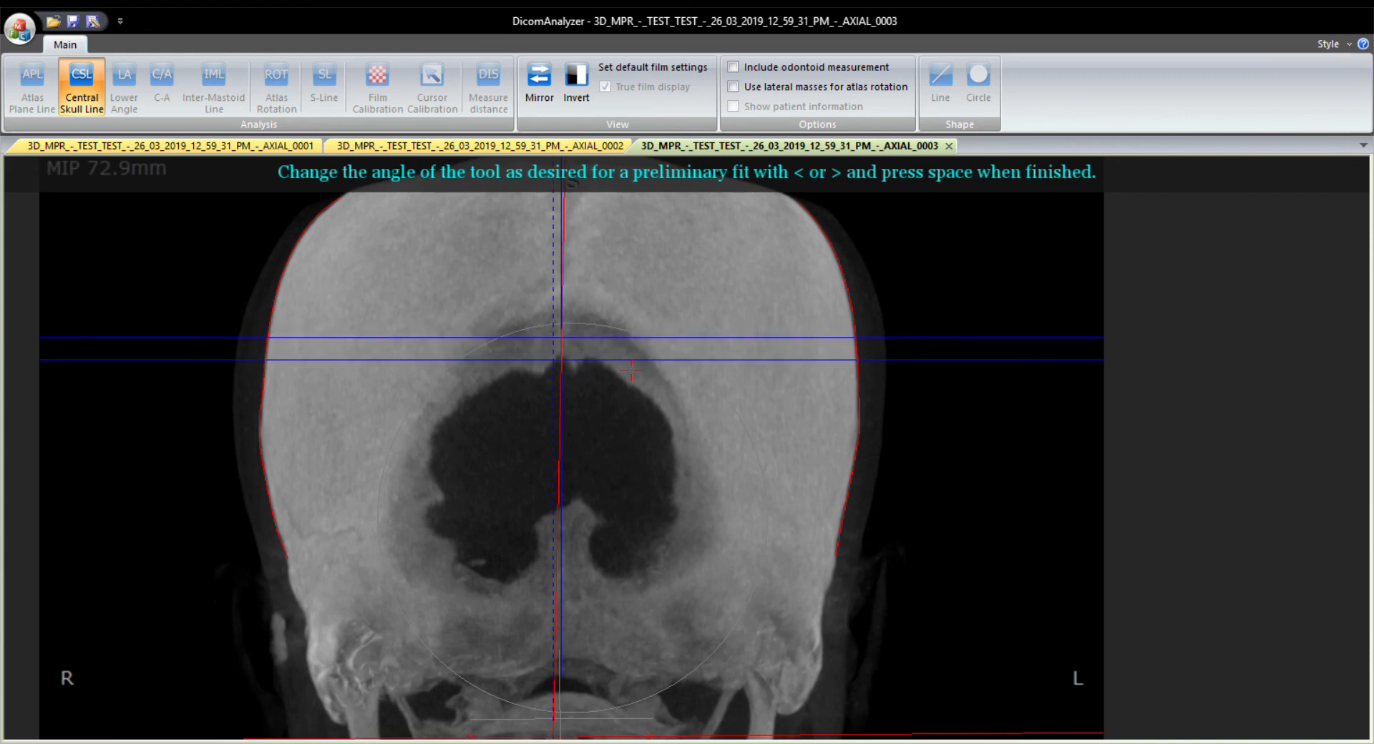
{"action": "key", "text": "greater"}
{"action": "key", "text": "greater"}
{"action": "key", "text": "greater"}
{"action": "key", "text": "greater"}
{"action": "key", "text": "greater"}
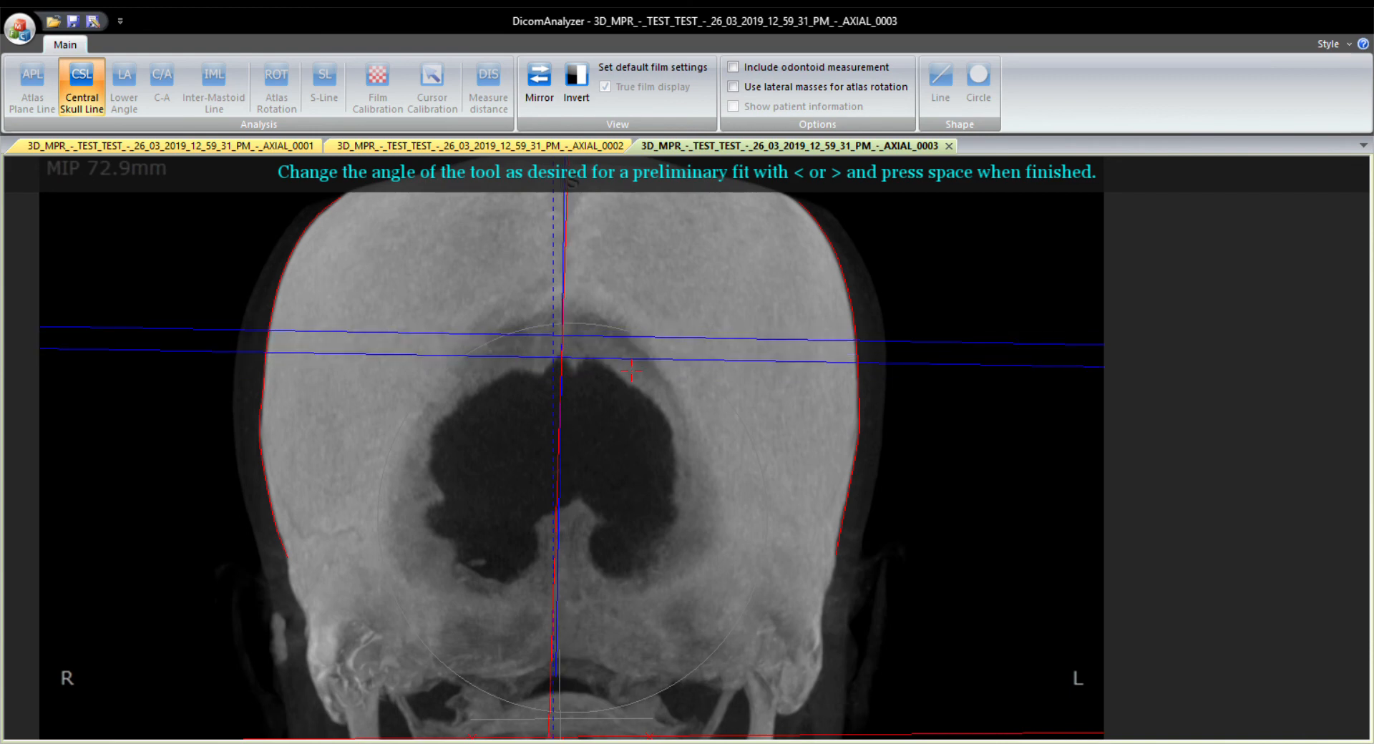
{"action": "key", "text": "greater"}
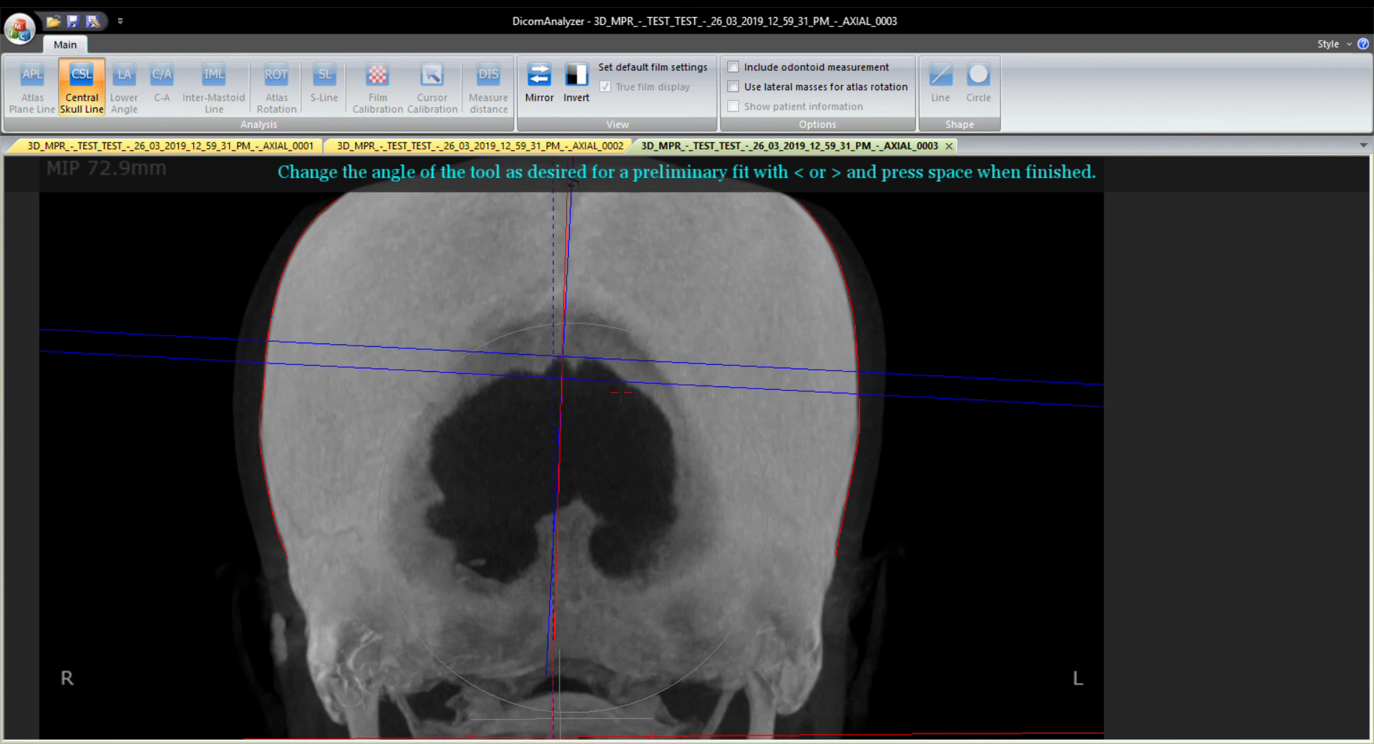
{"action": "key", "text": "less"}
{"action": "key", "text": "less"}
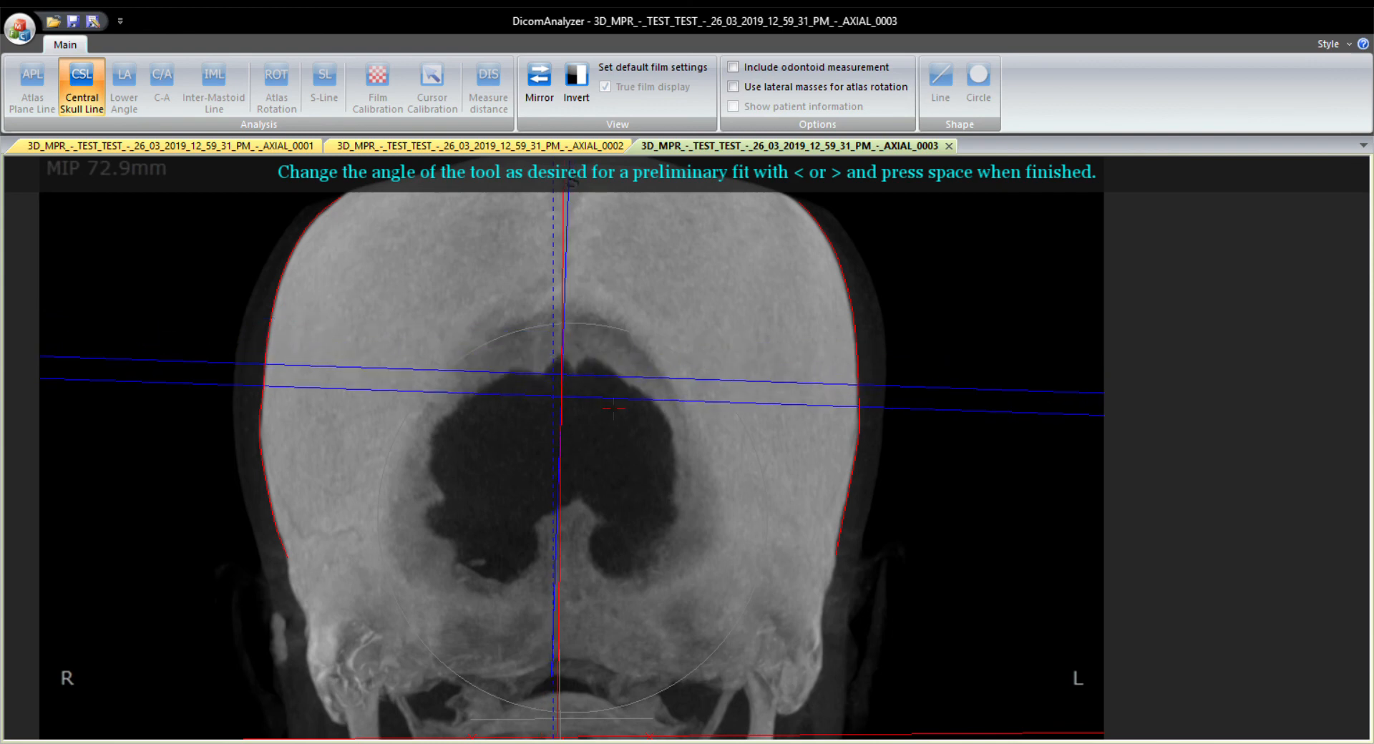
Accept the tool's angle and set a short analysis range around the top of the dark central opening.
{"action": "left_click_drag", "start_coordinate": [615, 407], "coordinate": [618, 234]}
{"action": "left_click_drag", "start_coordinate": [620, 309], "coordinate": [633, 355]}
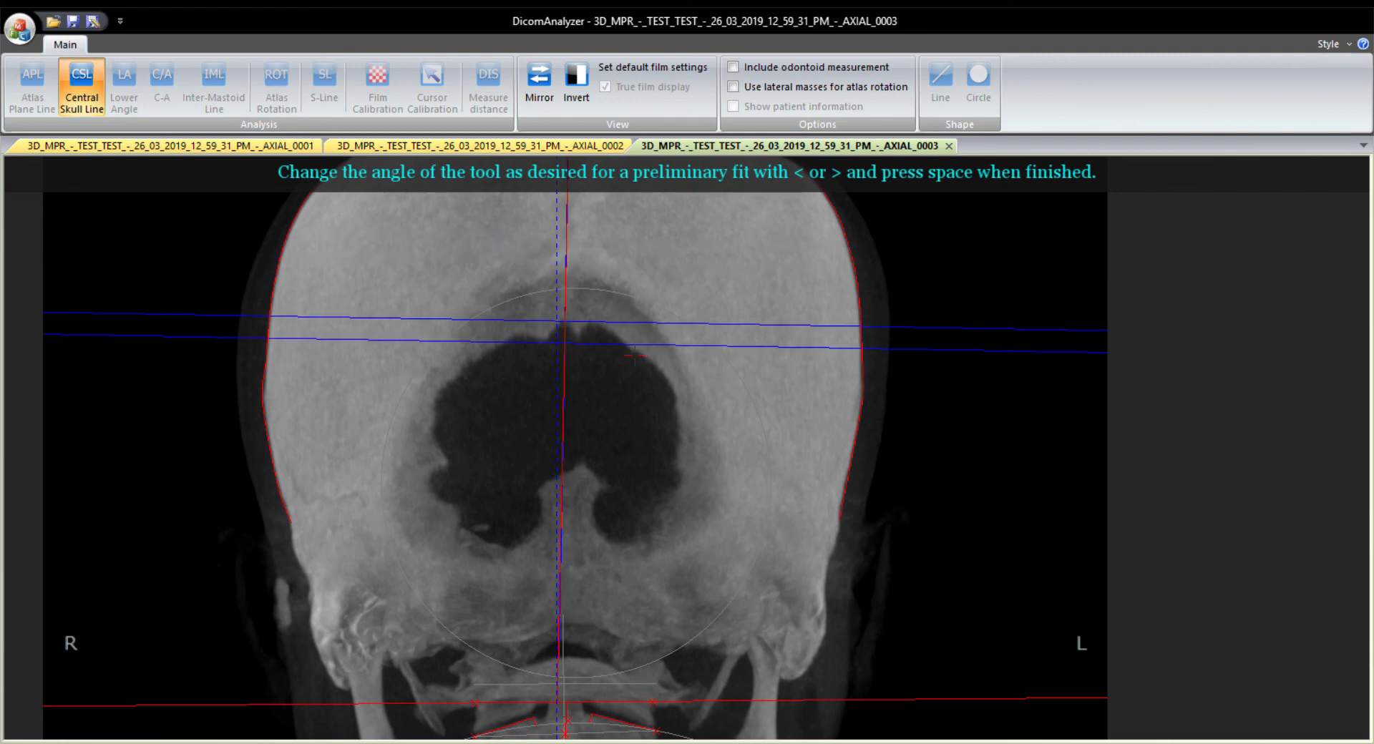
{"action": "key", "text": "space"}
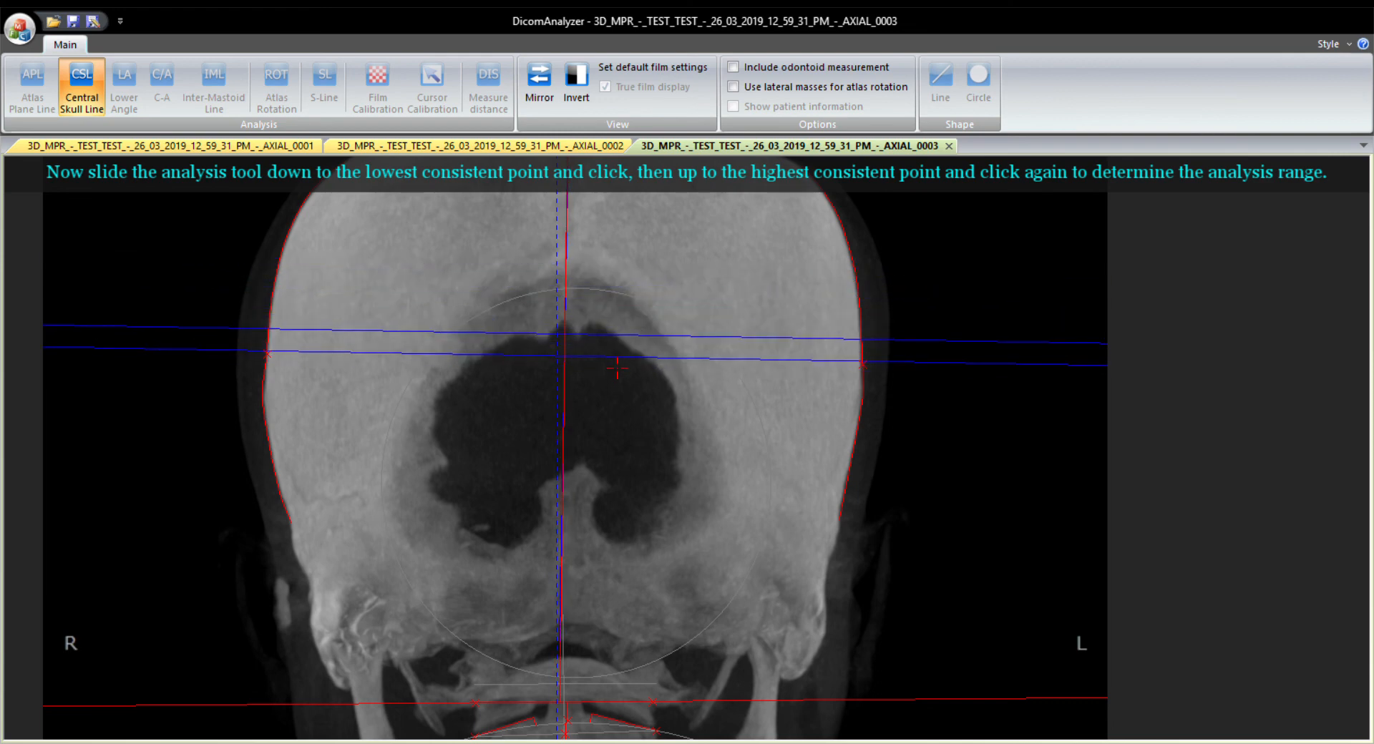
{"action": "left_click", "coordinate": [608, 354]}
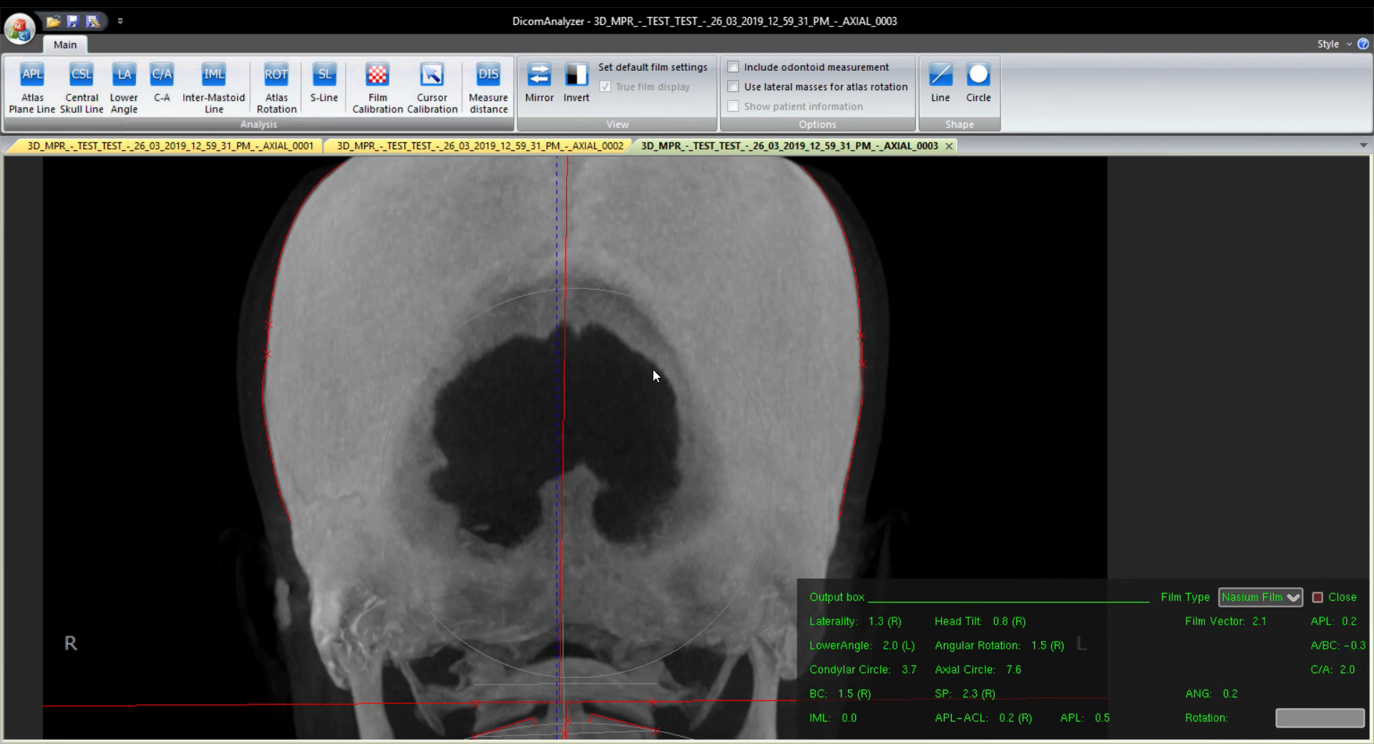
Try the Central Skull Line again with a level tool and an analysis range spanning nearly the full traced skull edges.
{"action": "key", "text": "c"}
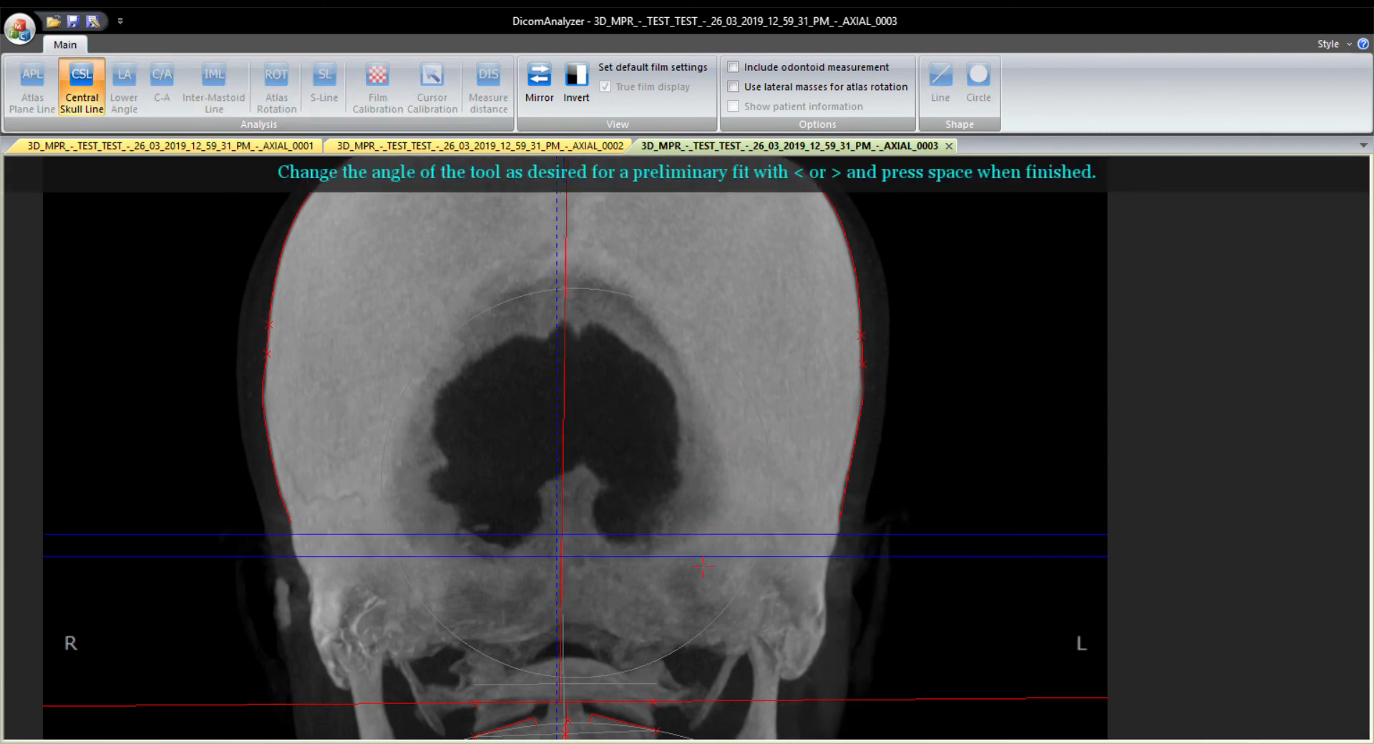
{"action": "key", "text": "space"}
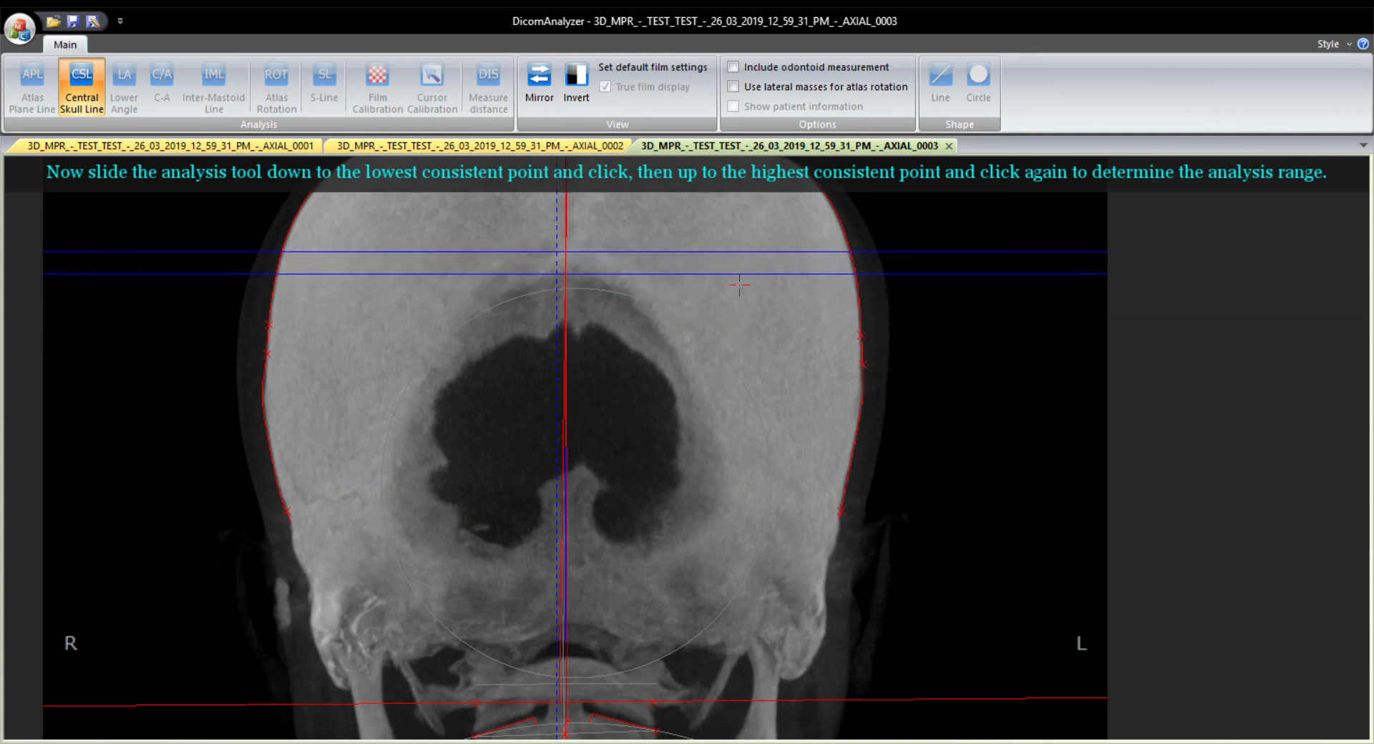
{"action": "left_click", "coordinate": [712, 257]}
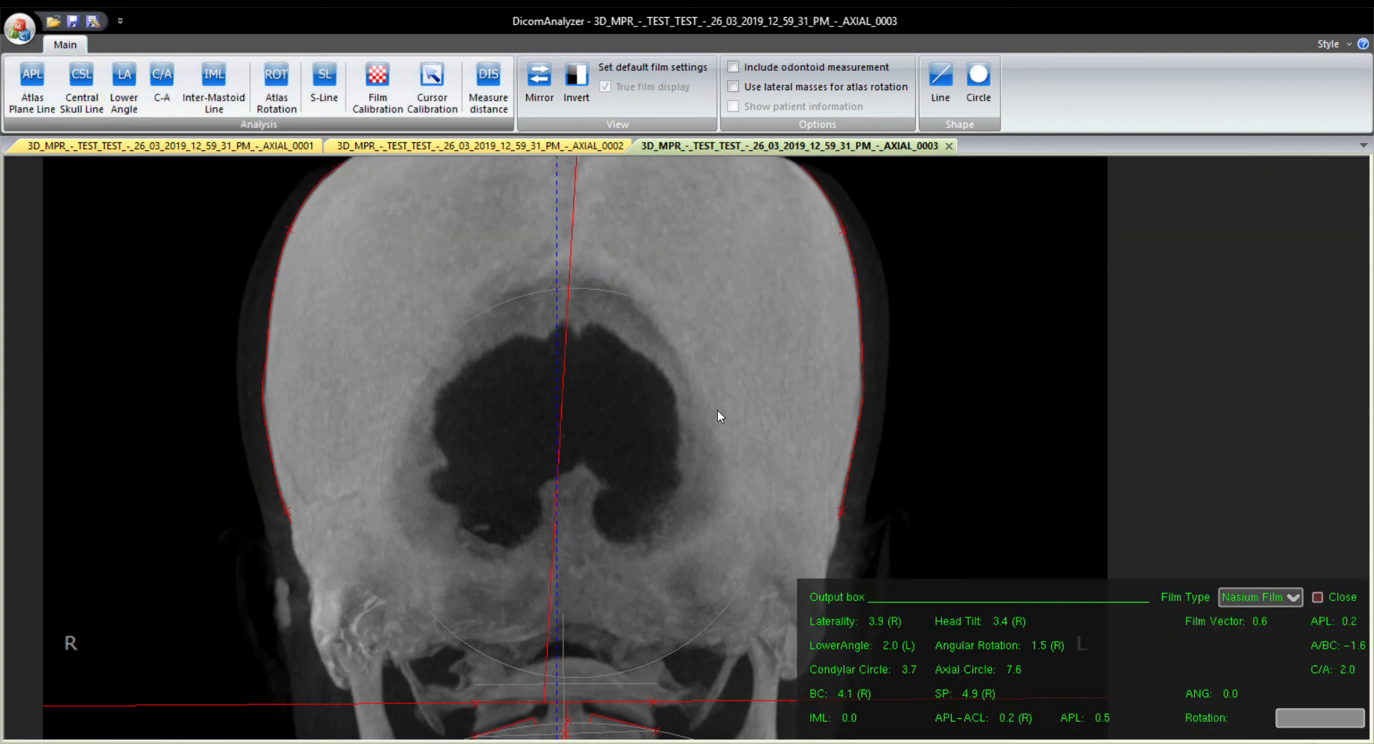
Try the Central Skull Line with a slightly clockwise tool and a moderate range extending above the dark central opening.
{"action": "key", "text": "c"}
{"action": "key", "text": "greater"}
{"action": "key", "text": "greater"}
{"action": "key", "text": "greater"}
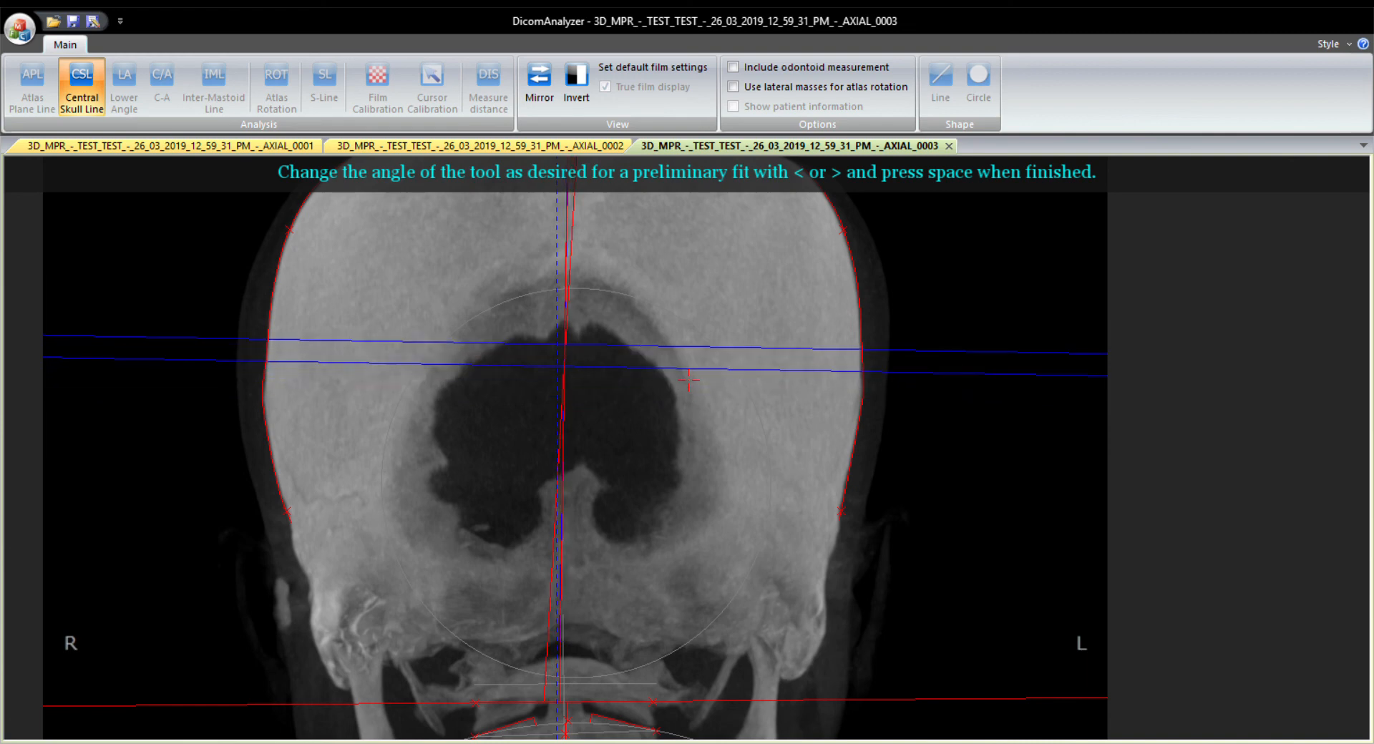
{"action": "key", "text": "space"}
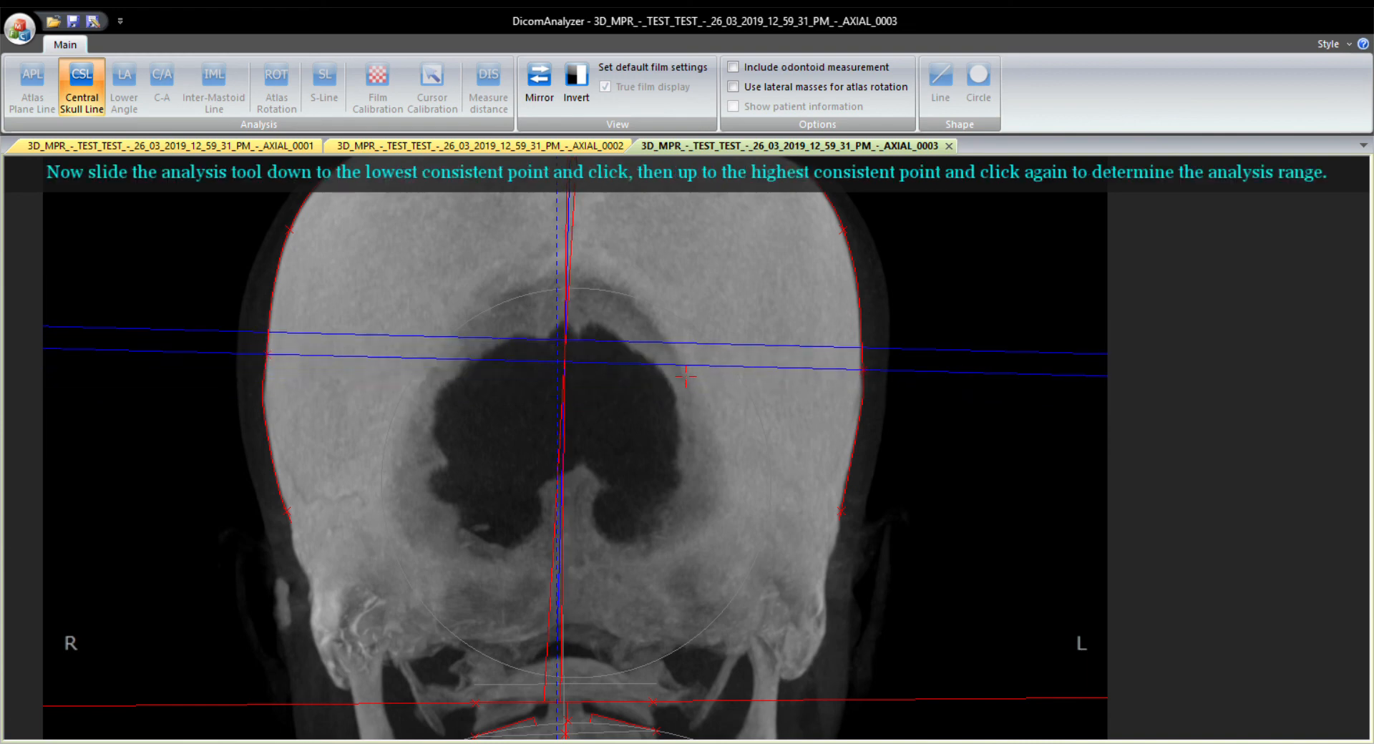
{"action": "left_click", "coordinate": [689, 313]}
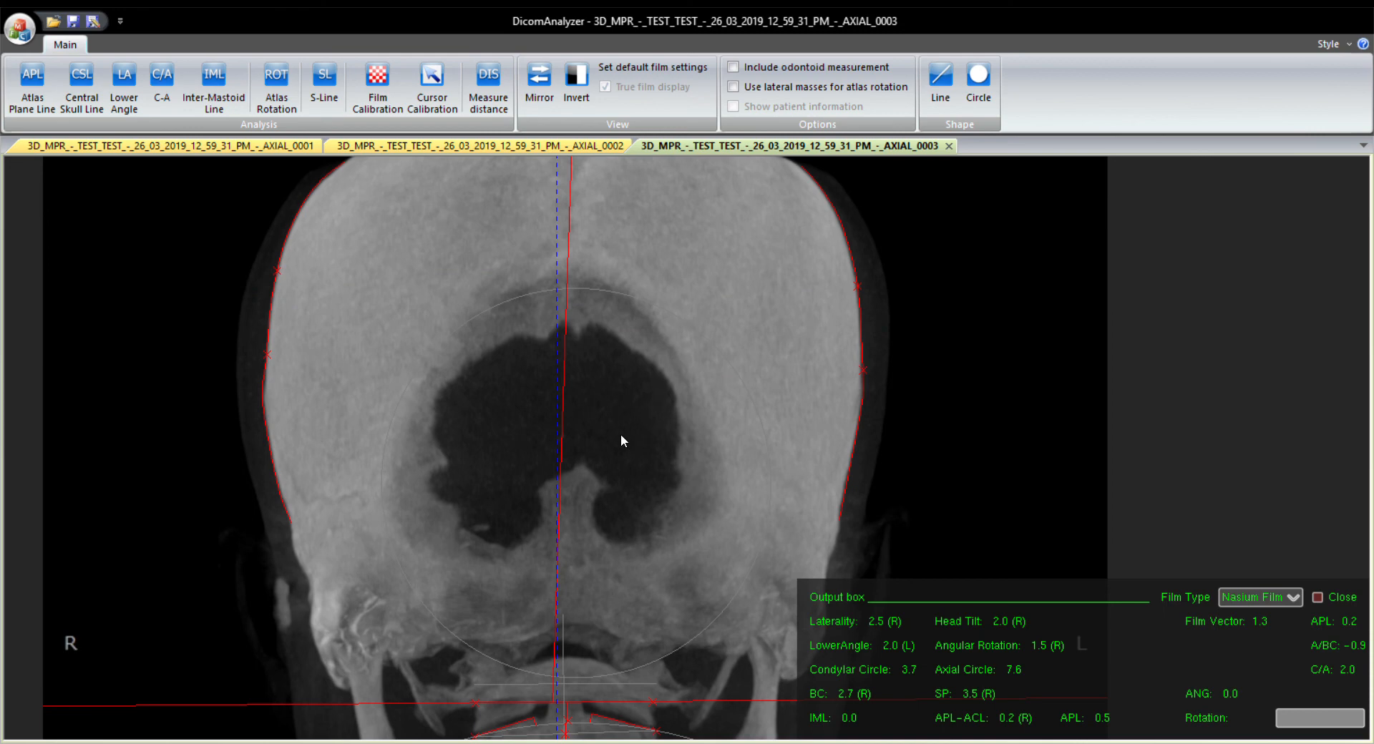
Return the Central Skull Line to the first fit made with the short analysis range.
{"action": "key", "text": "Down"}
{"action": "key", "text": "Down"}
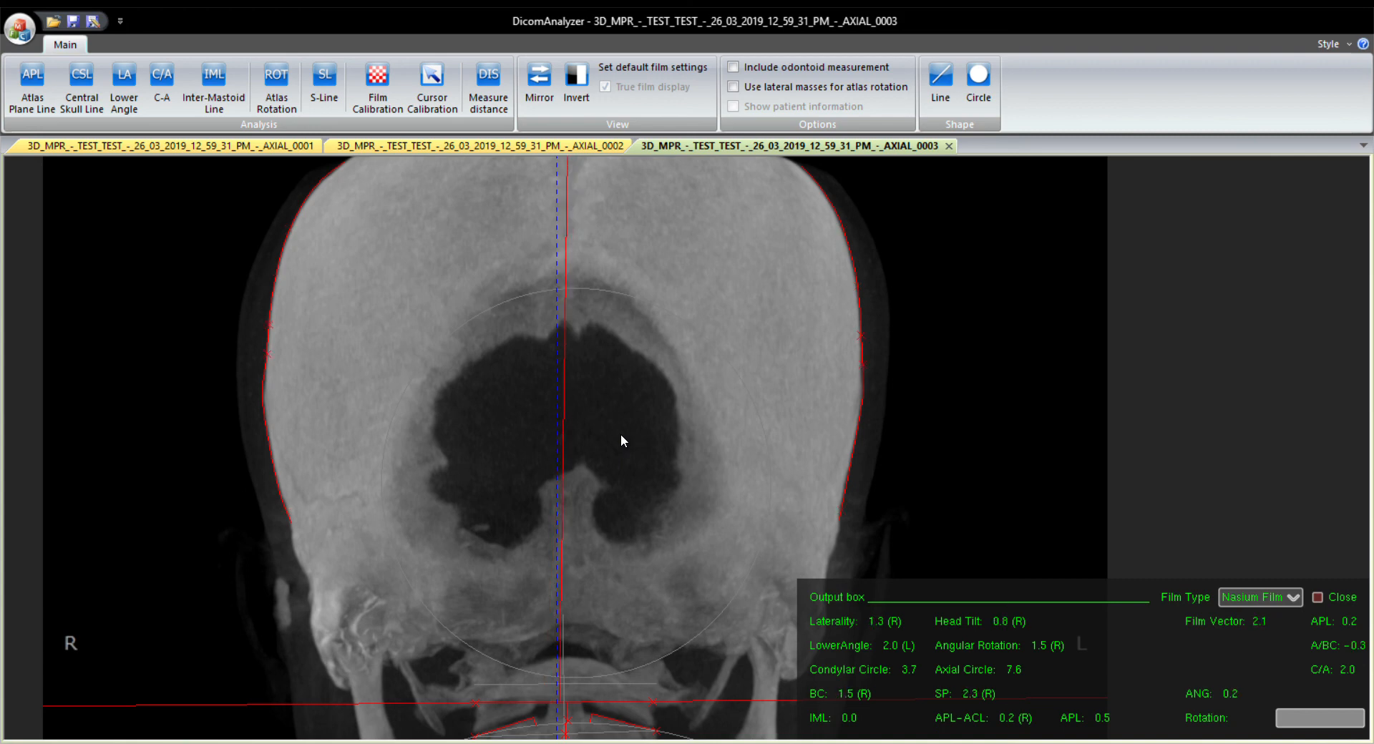
{"action": "key", "text": "Up"}
{"action": "key", "text": "Up"}
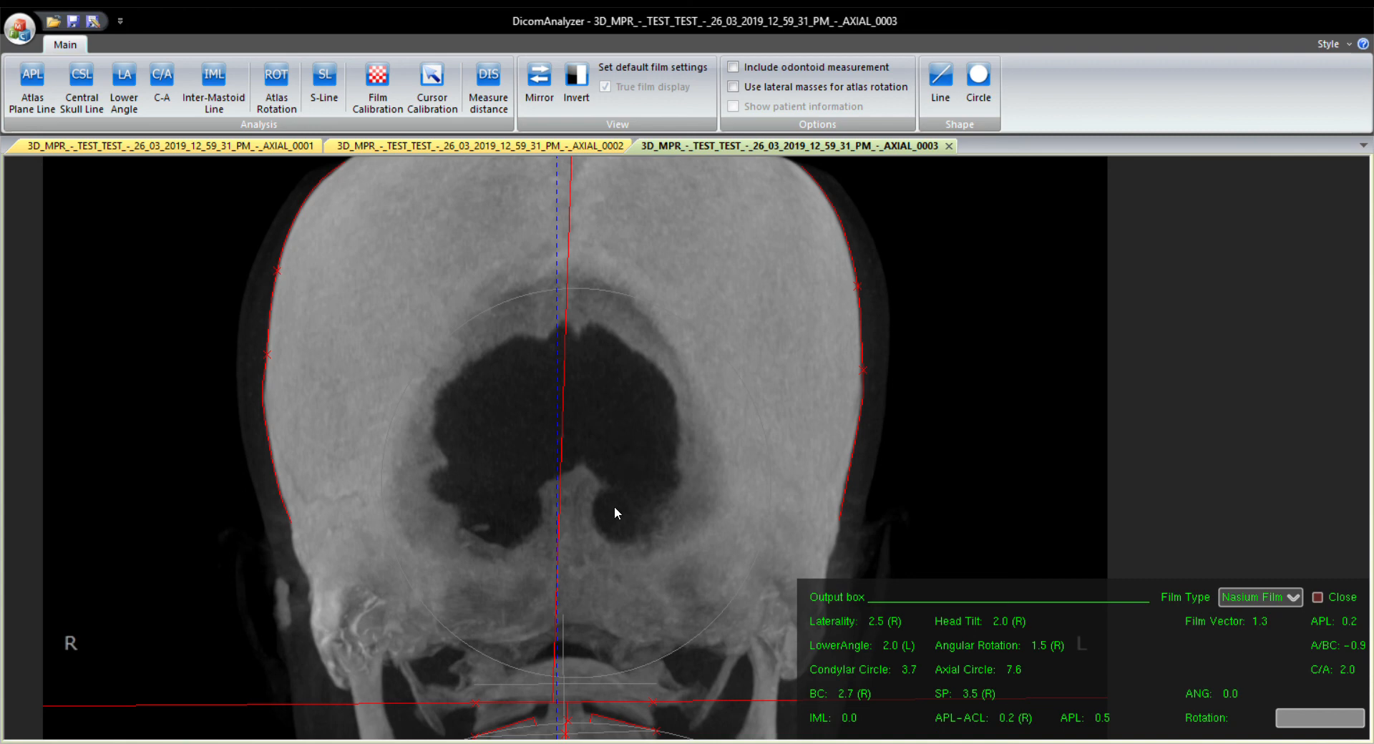
{"action": "scroll", "coordinate": [610, 507], "scroll_direction": "down", "scroll_amount": 3}
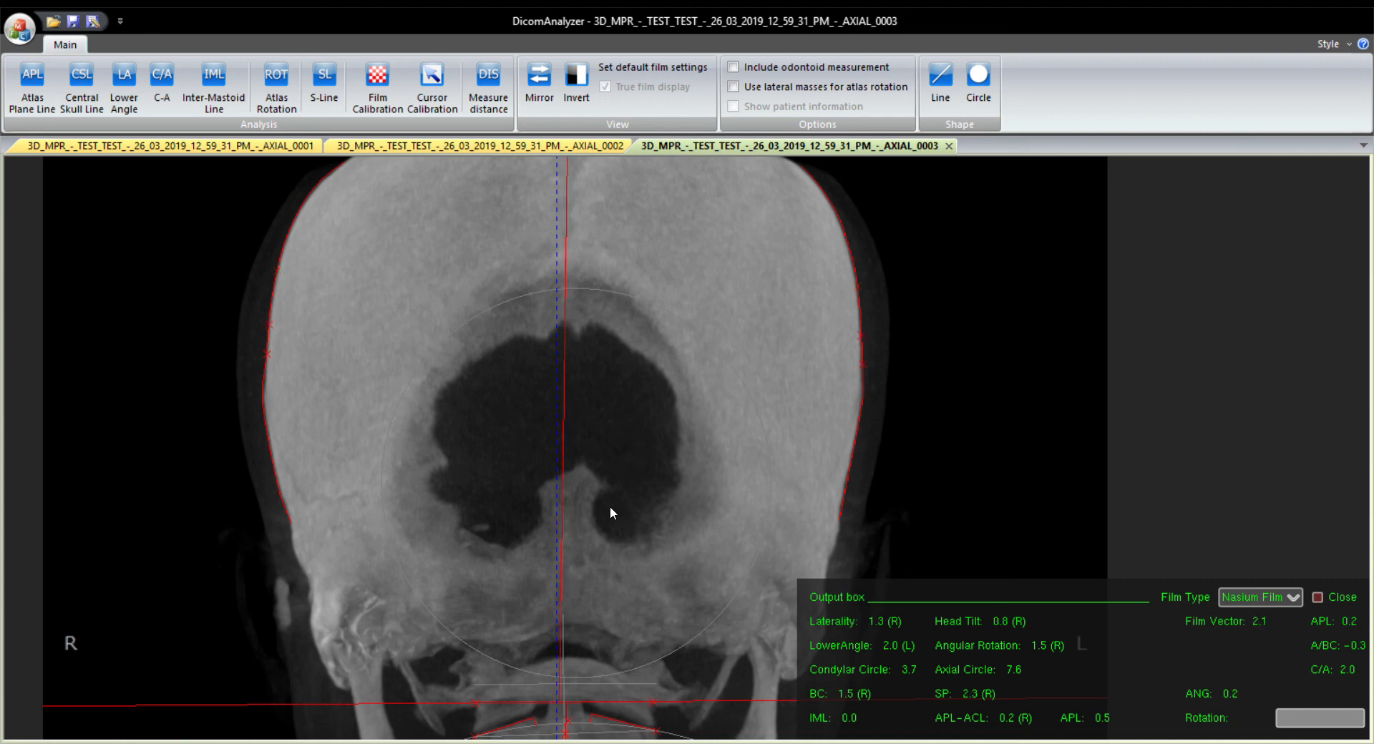
{"action": "scroll", "coordinate": [562, 472], "scroll_direction": "down", "scroll_amount": 5}
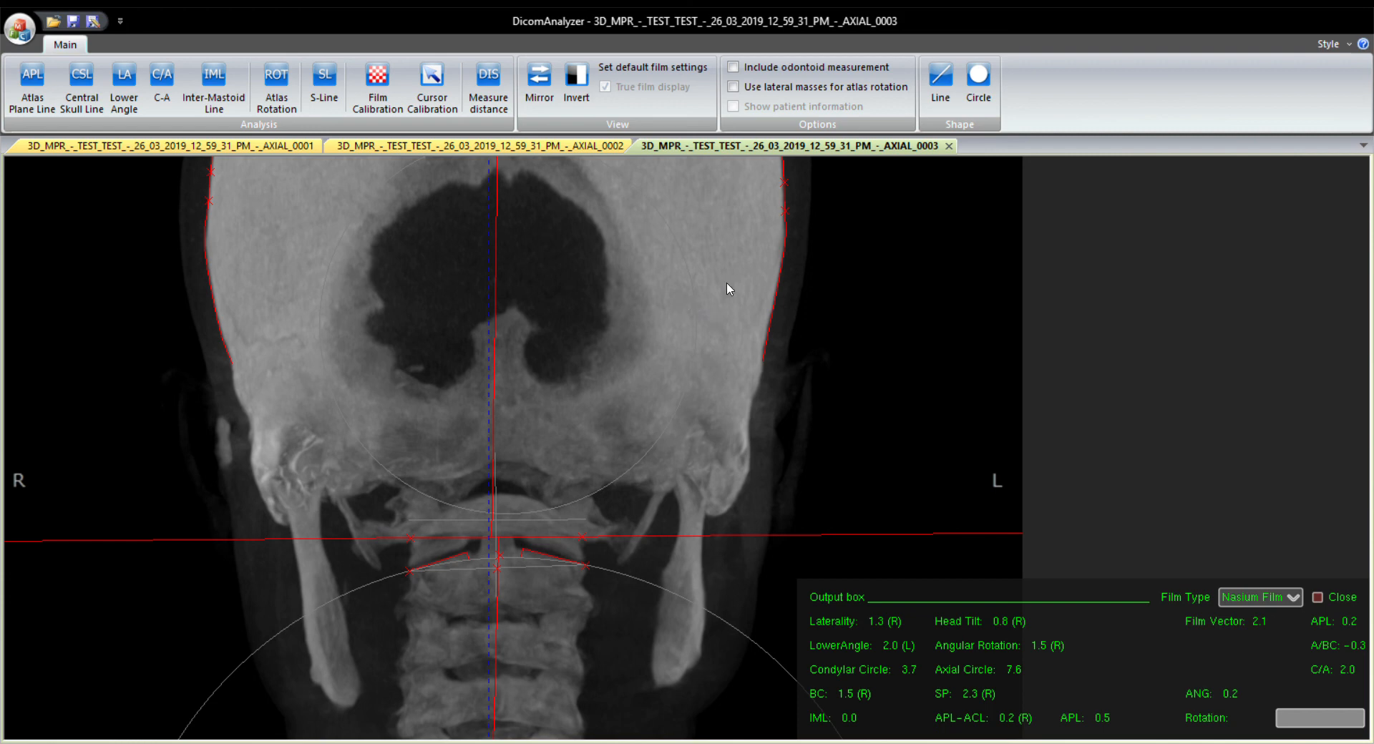
Show the frontal film AXIAL_0003 side by side with the vertex film AXIAL_0002, with the atlas region framed in each.
{"action": "left_click", "coordinate": [501, 147]}
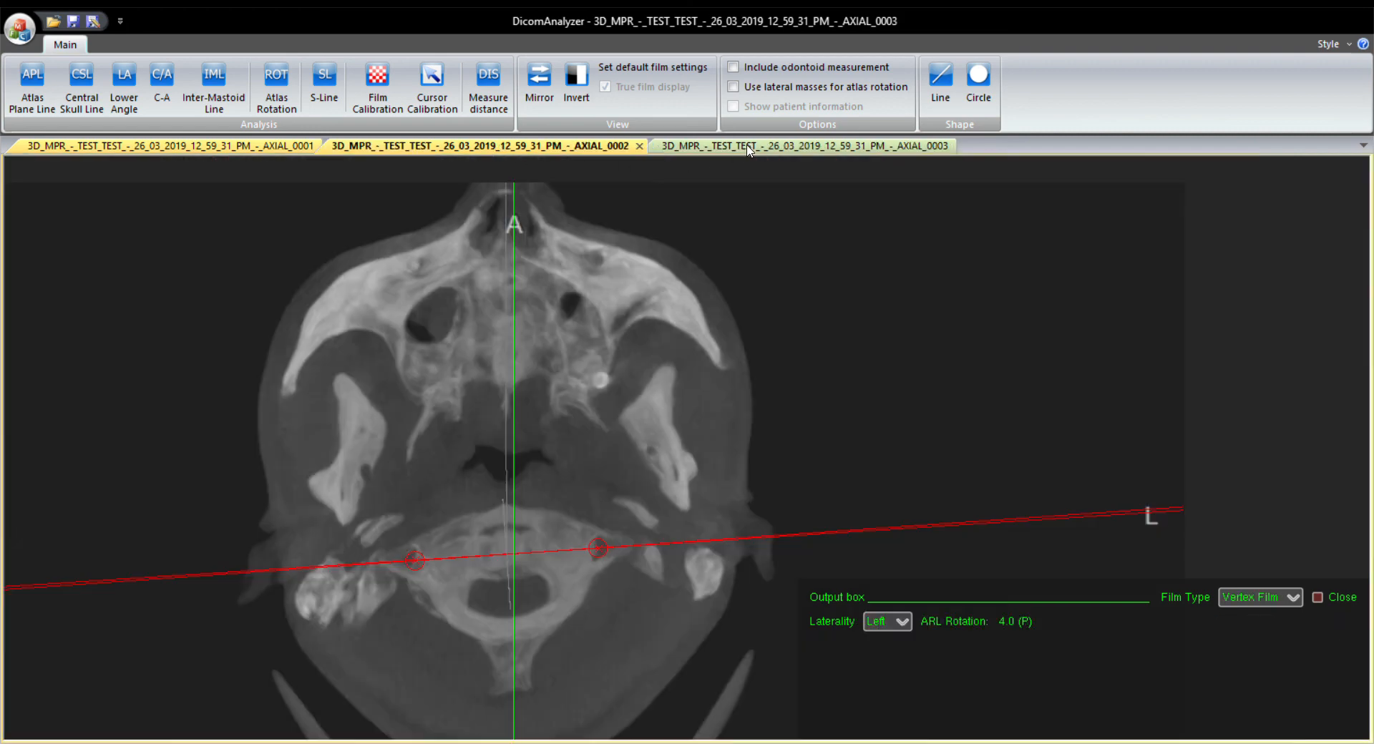
{"action": "left_click_drag", "start_coordinate": [748, 147], "coordinate": [973, 322]}
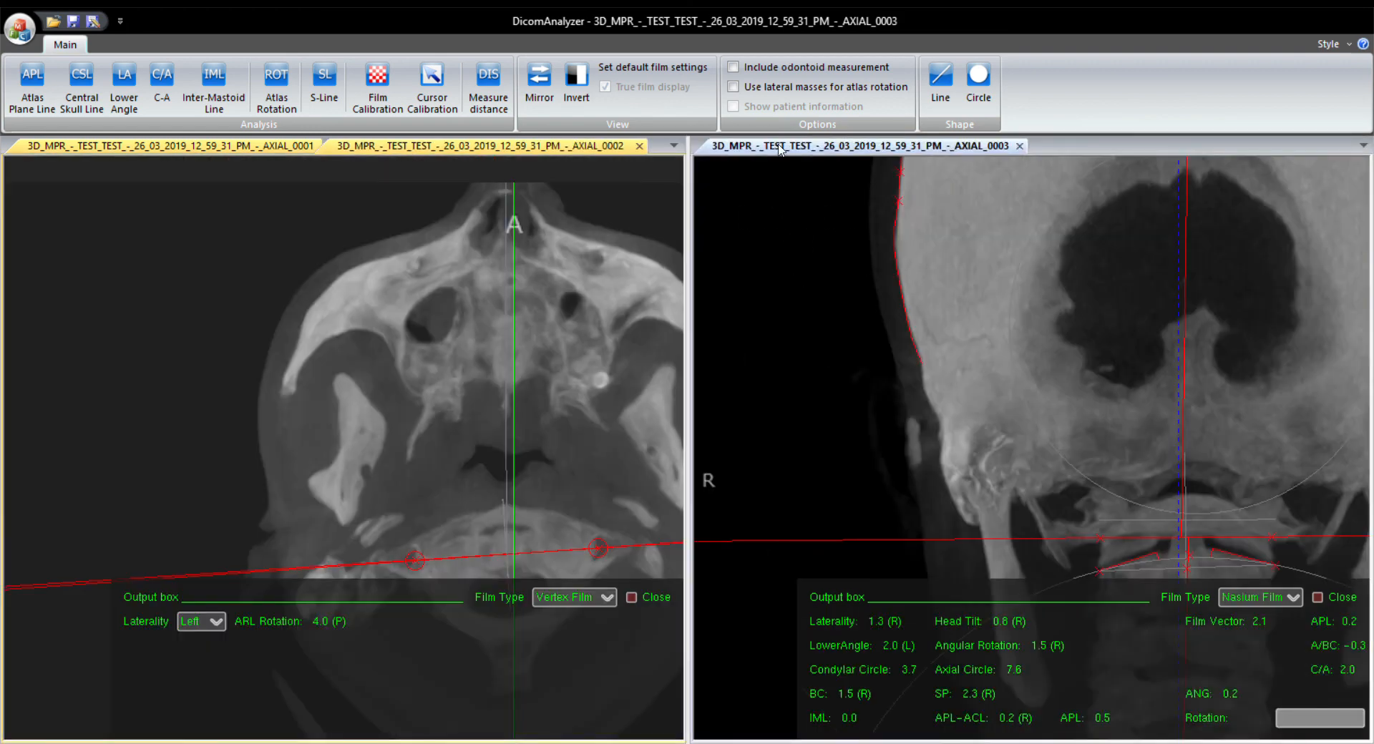
{"action": "mouse_move", "coordinate": [379, 333]}
{"action": "left_mouse_down"}
{"action": "mouse_move", "coordinate": [199, 279]}
{"action": "mouse_move", "coordinate": [227, 265]}
{"action": "left_mouse_up"}
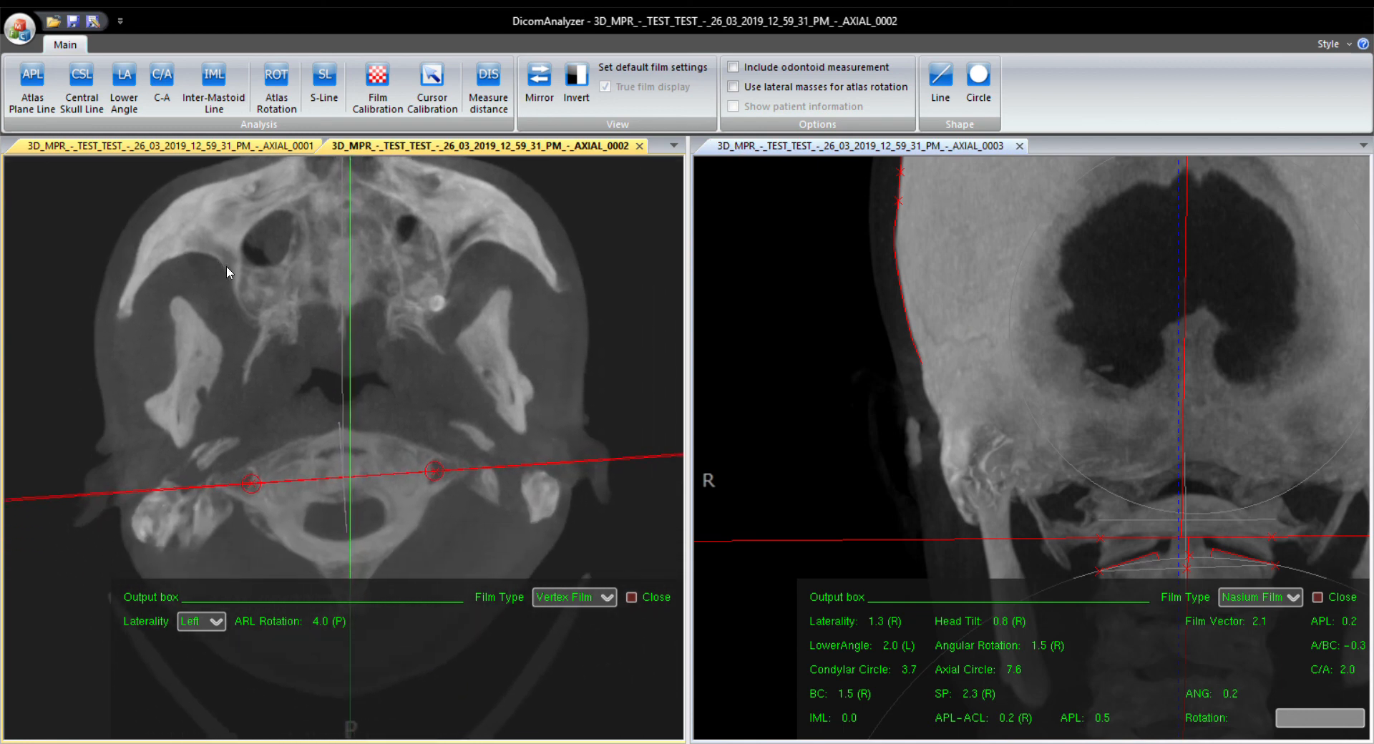
{"action": "scroll", "coordinate": [309, 345], "scroll_direction": "down", "scroll_amount": 1}
{"action": "mouse_move", "coordinate": [309, 345]}
{"action": "left_mouse_down"}
{"action": "mouse_move", "coordinate": [319, 319]}
{"action": "mouse_move", "coordinate": [365, 354]}
{"action": "left_mouse_up"}
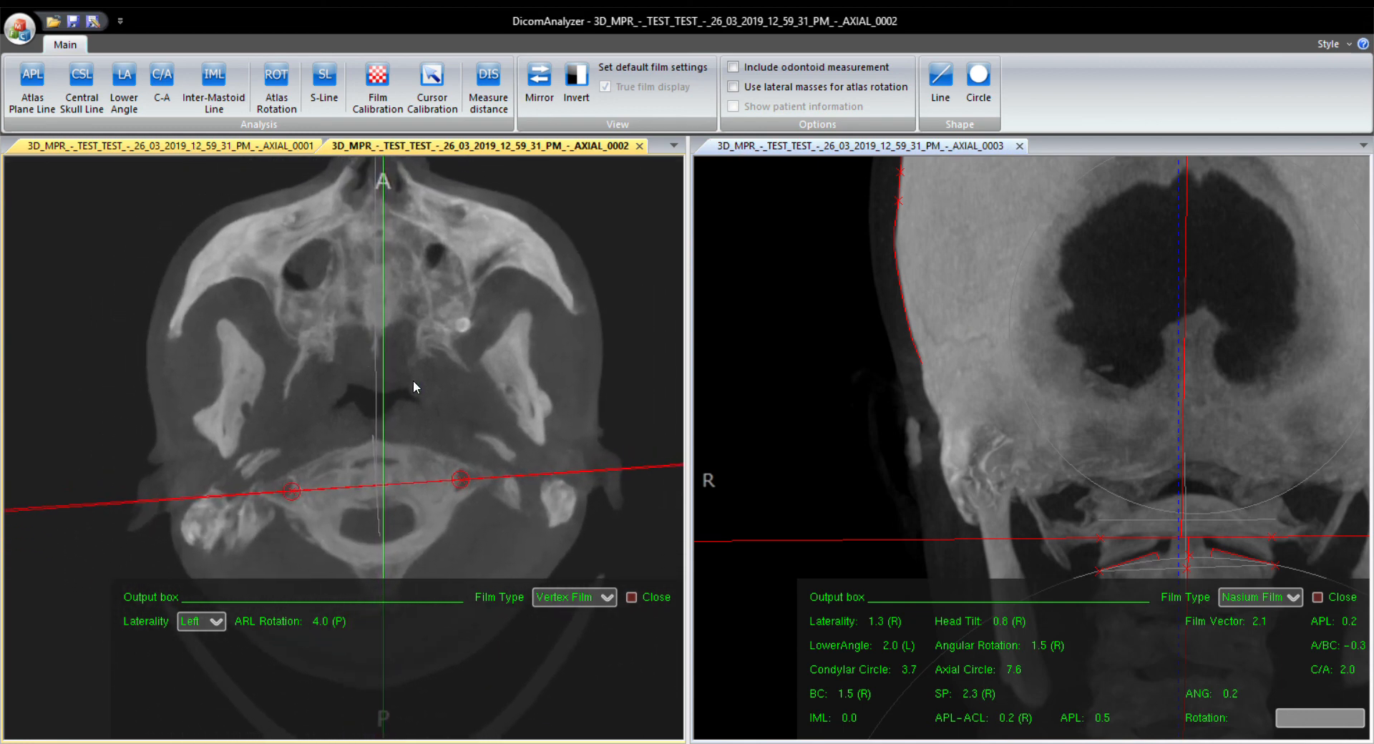
{"action": "left_click_drag", "start_coordinate": [1089, 346], "coordinate": [966, 331]}
{"action": "scroll", "coordinate": [874, 323], "scroll_direction": "down", "scroll_amount": 2}
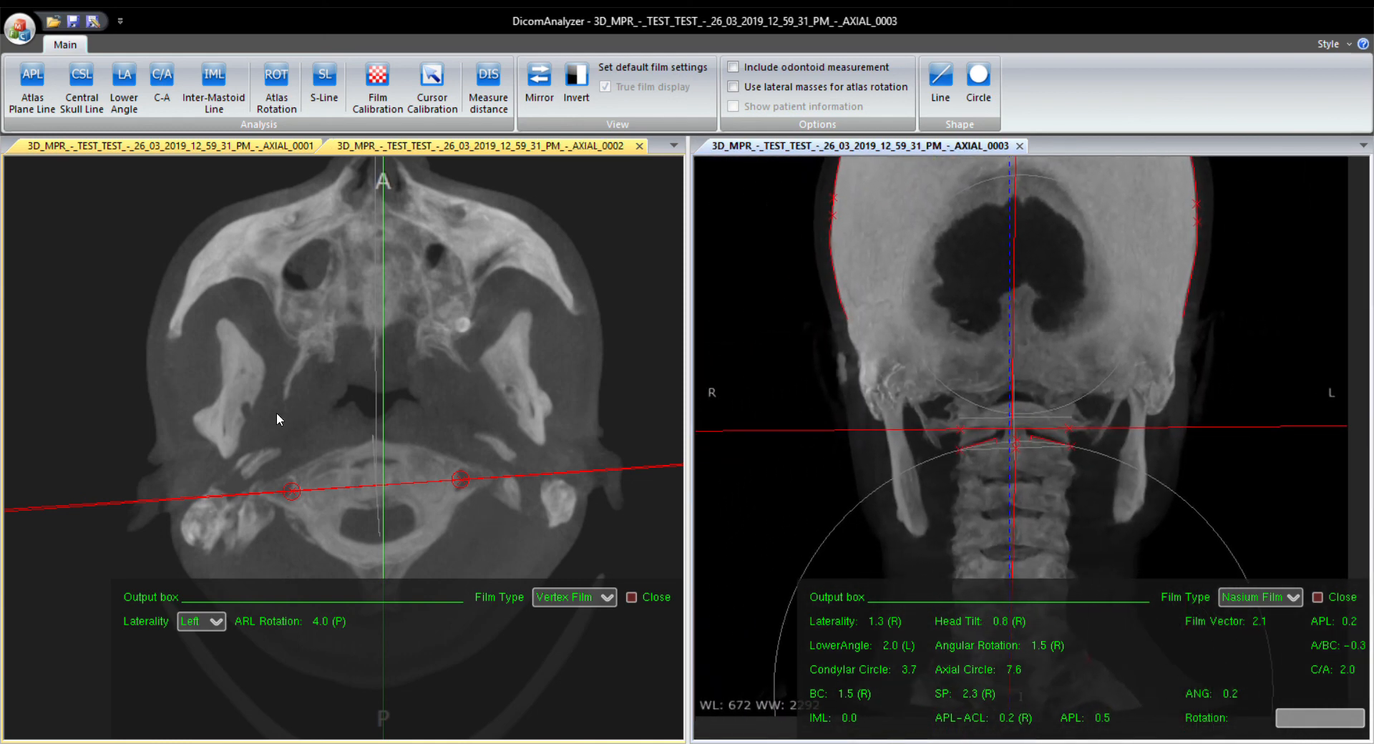
{"action": "left_click", "coordinate": [491, 380]}
{"action": "left_click_drag", "start_coordinate": [466, 482], "coordinate": [462, 462]}
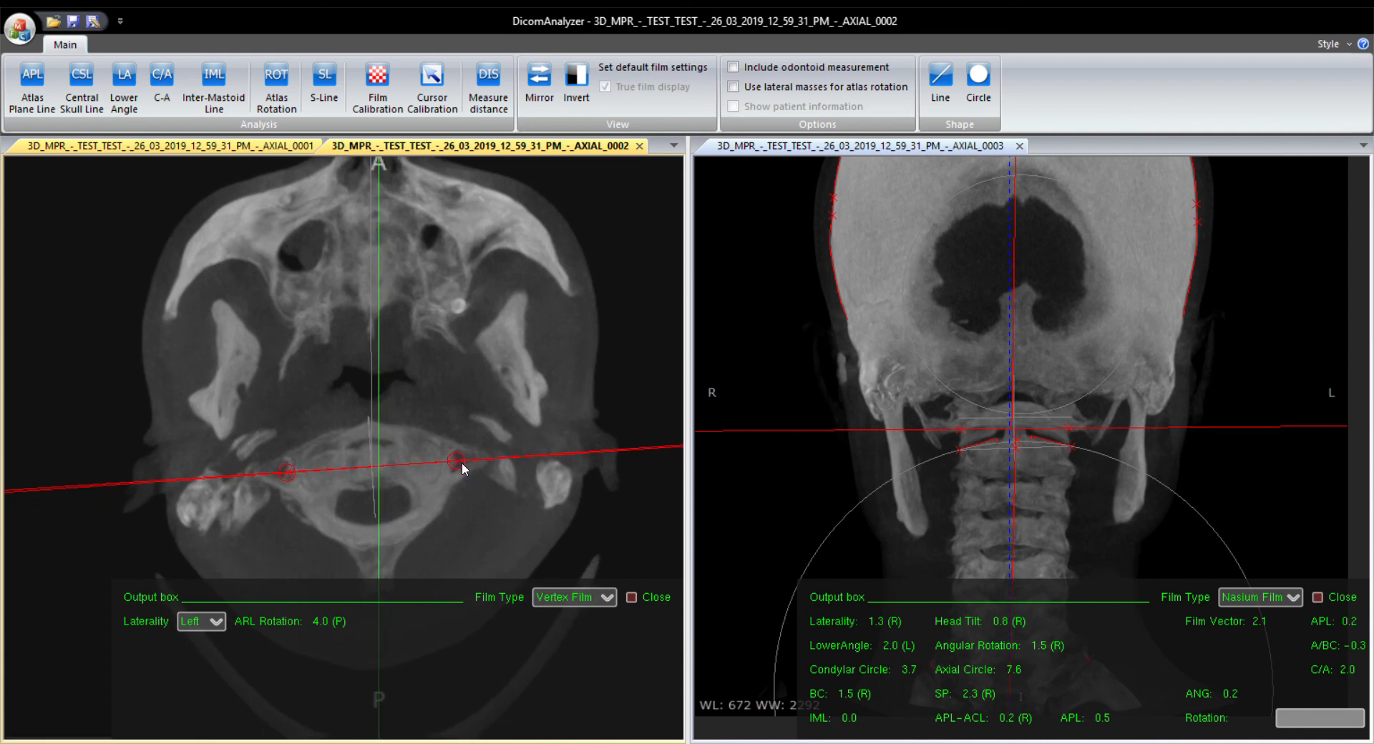